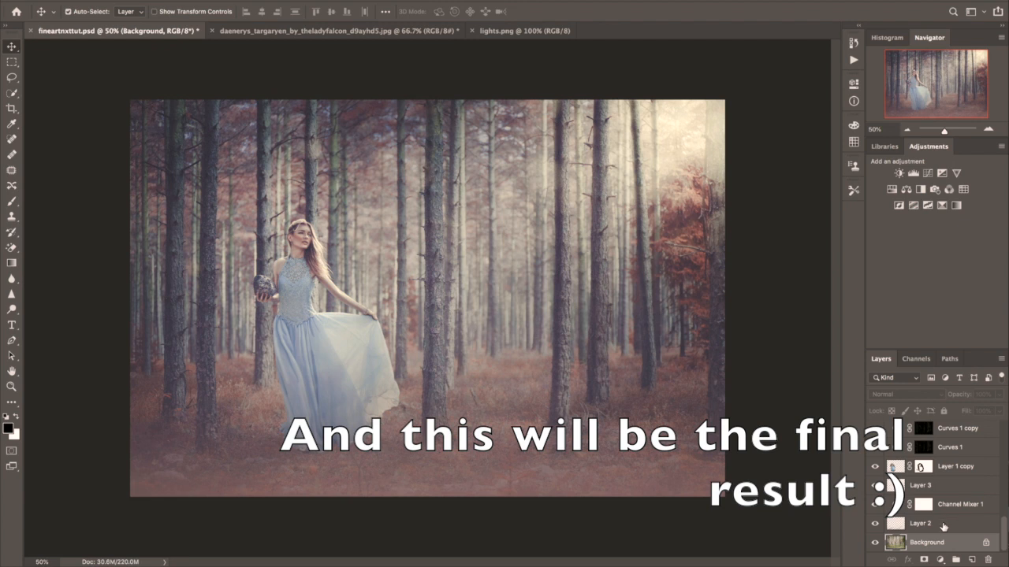
{"action": "scroll", "coordinate": [945, 489], "scroll_direction": "up", "scroll_amount": 5}
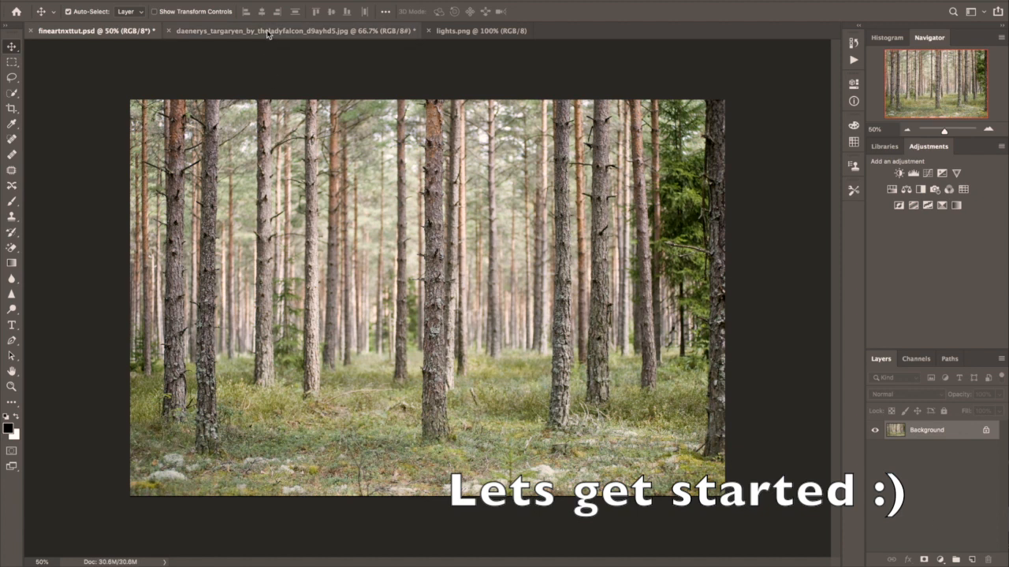
Step: Roughly lasso the woman in the model photo and copy the selection to a new layer
{"action": "left_click", "coordinate": [268, 32]}
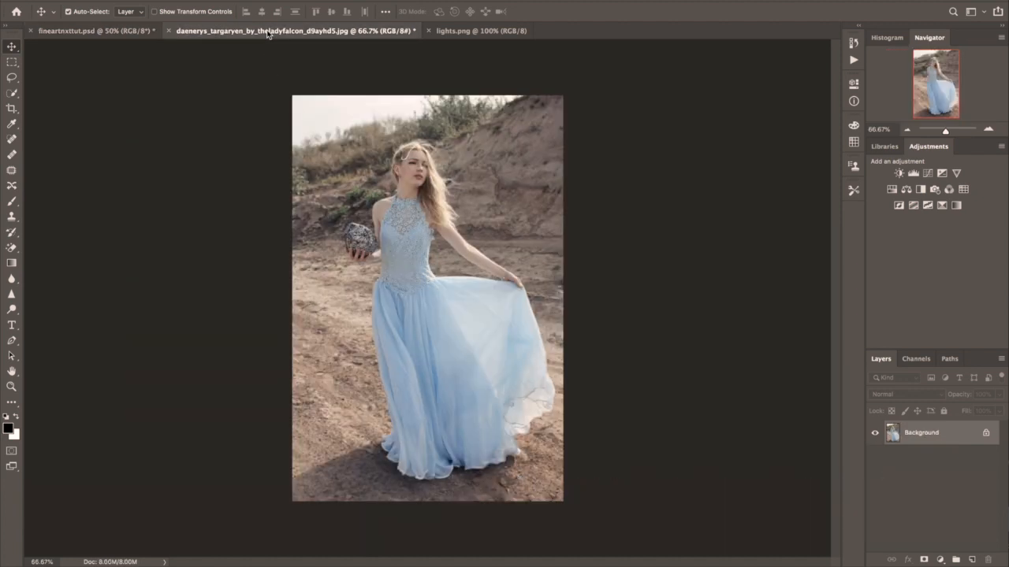
{"action": "left_click", "coordinate": [12, 77]}
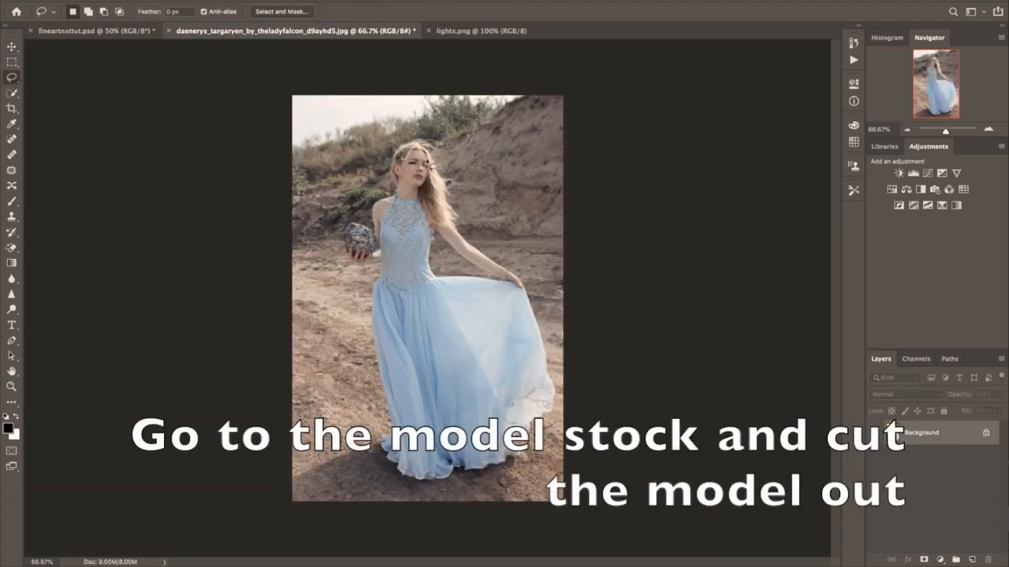
{"action": "left_click_drag", "start_coordinate": [406, 135], "coordinate": [339, 230]}
{"action": "mouse_move", "coordinate": [370, 418]}
{"action": "left_mouse_down"}
{"action": "mouse_move", "coordinate": [399, 495]}
{"action": "mouse_move", "coordinate": [465, 495]}
{"action": "mouse_move", "coordinate": [542, 460]}
{"action": "mouse_move", "coordinate": [563, 386]}
{"action": "mouse_move", "coordinate": [526, 256]}
{"action": "mouse_move", "coordinate": [458, 169]}
{"action": "mouse_move", "coordinate": [400, 135]}
{"action": "left_mouse_up"}
{"action": "key", "text": "ctrl+j"}
Step: Move the cut-out woman into the forest document and place her among the trees left of the centre
{"action": "key", "text": "v"}
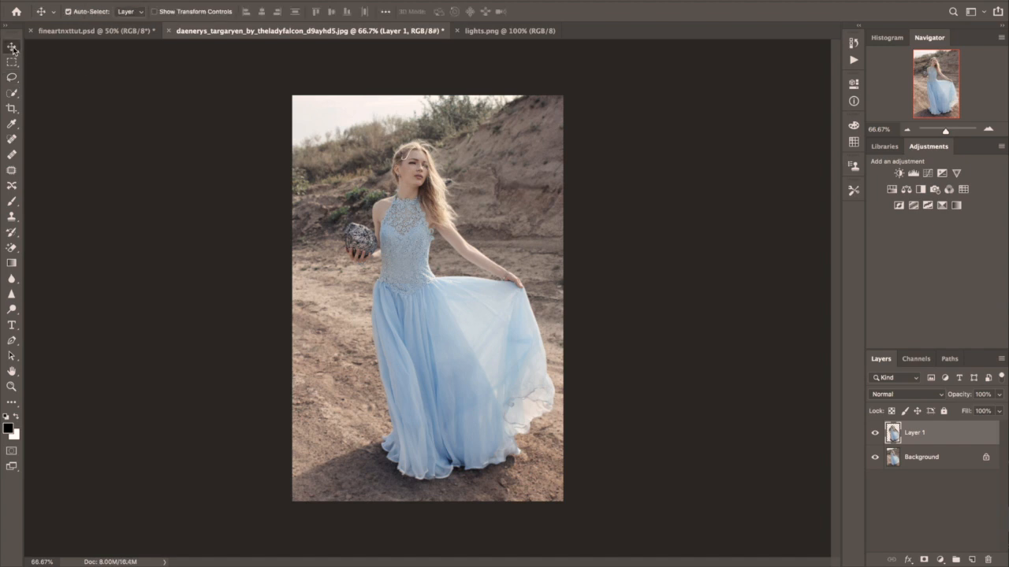
{"action": "left_click_drag", "start_coordinate": [422, 260], "coordinate": [105, 35]}
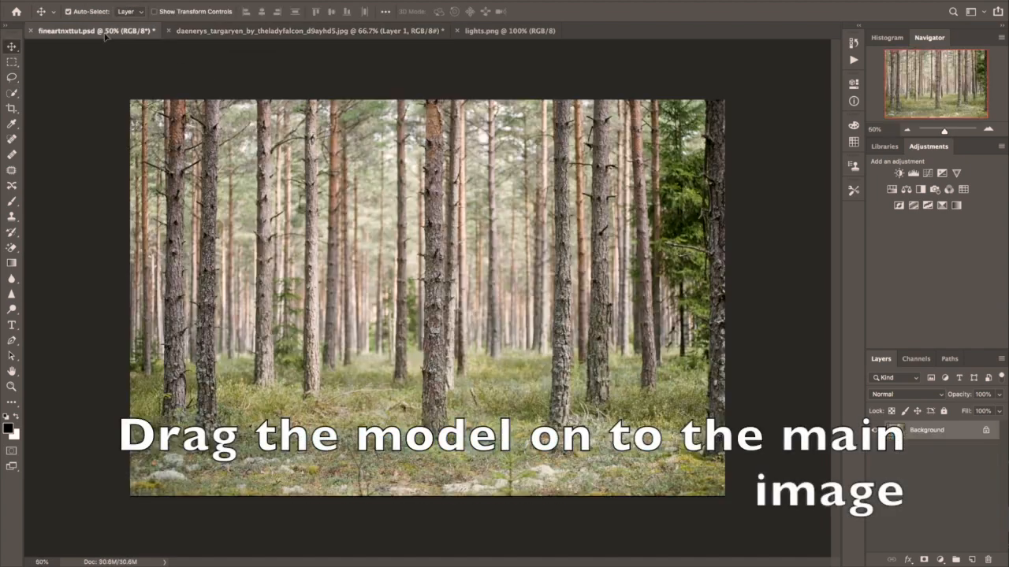
{"action": "left_click_drag", "start_coordinate": [324, 293], "coordinate": [332, 347]}
Step: Shrink the model layer slightly with Free Transform and reposition it on the forest floor
{"action": "left_click", "coordinate": [132, 1]}
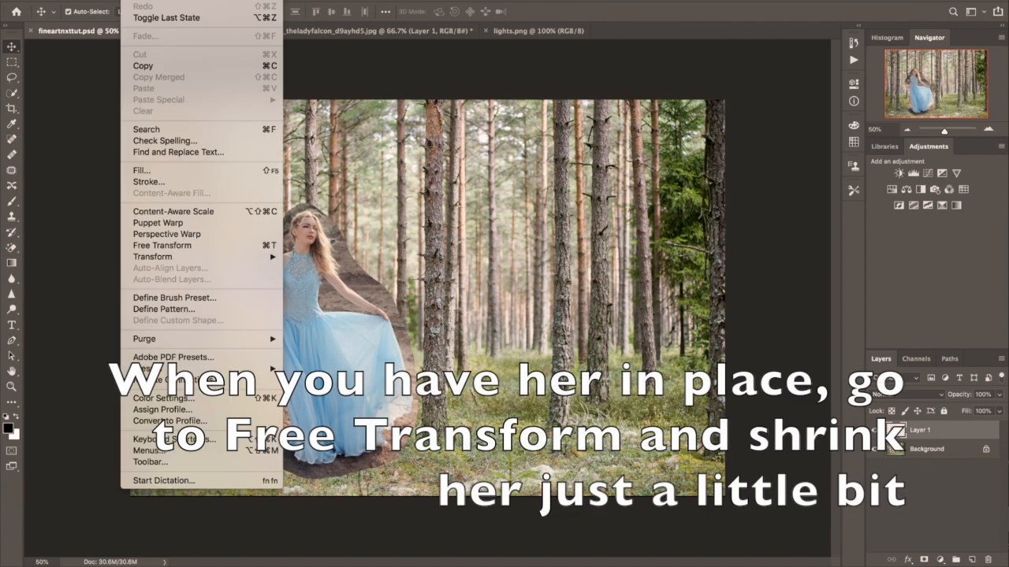
{"action": "left_click", "coordinate": [161, 246]}
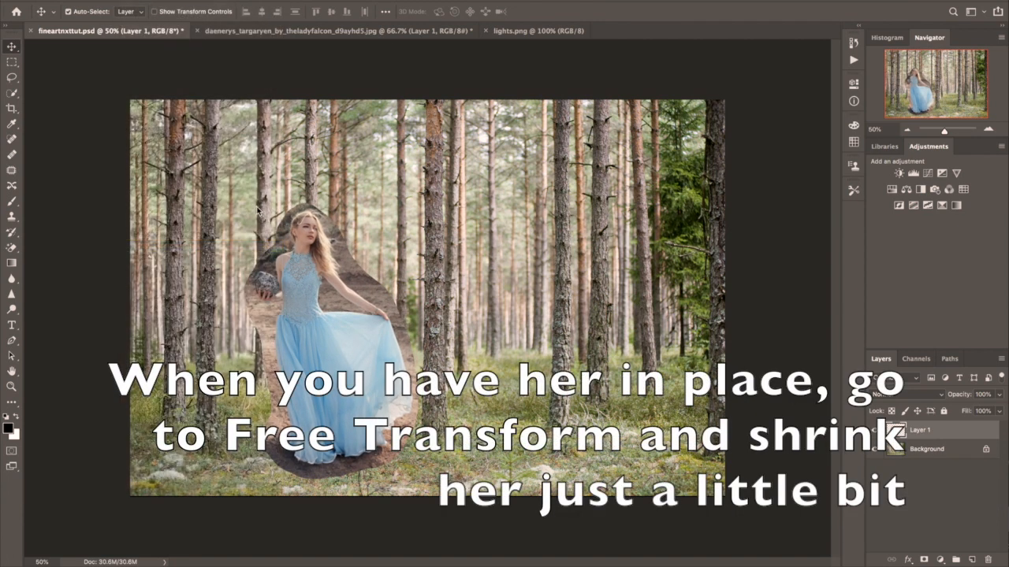
{"action": "left_click_drag", "start_coordinate": [243, 202], "coordinate": [256, 219]}
{"action": "left_click_drag", "start_coordinate": [391, 271], "coordinate": [381, 270]}
{"action": "left_click", "coordinate": [581, 11]}
Step: Add a layer mask to the model layer and set the Brush to a harder edge with 100% opacity
{"action": "left_click", "coordinate": [924, 560]}
{"action": "left_click", "coordinate": [11, 201]}
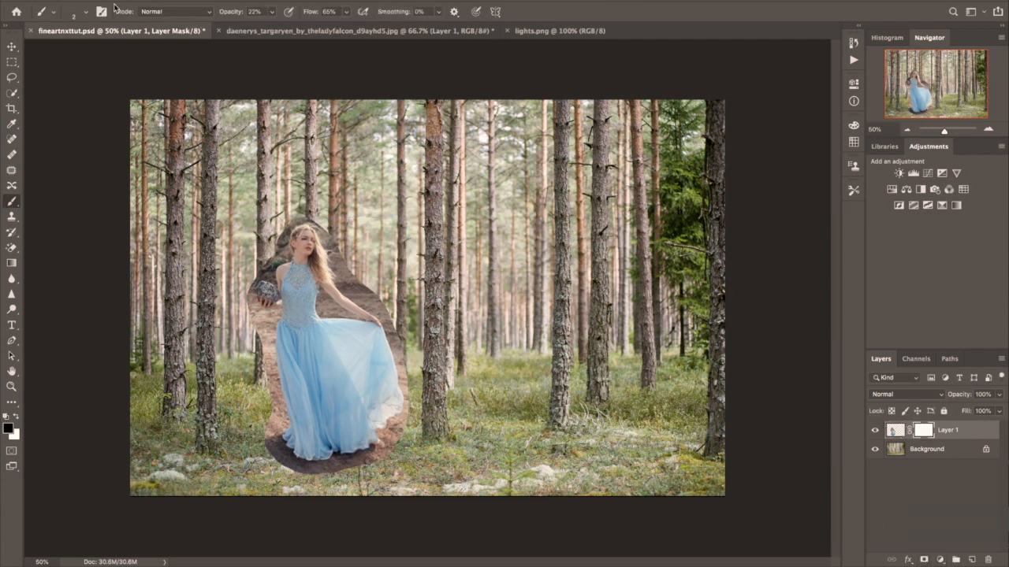
{"action": "left_click", "coordinate": [79, 11]}
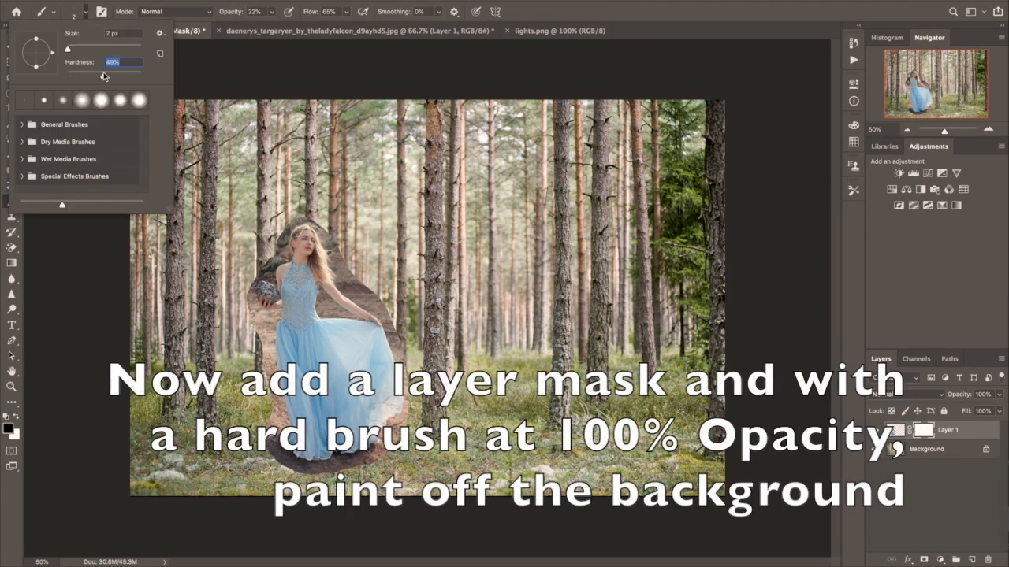
{"action": "left_click_drag", "start_coordinate": [234, 15], "coordinate": [270, 25]}
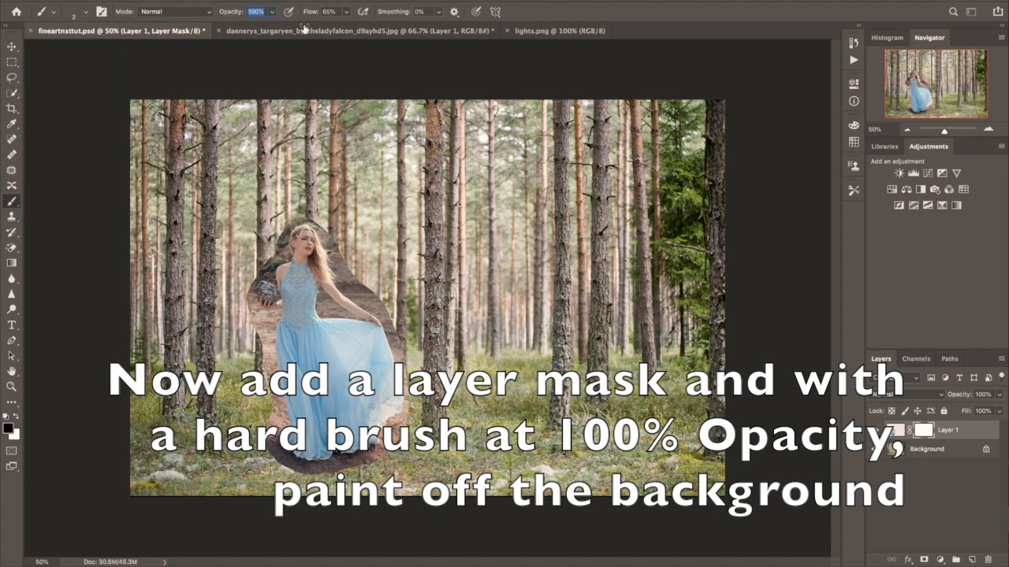
Step: Mask out the old background around the woman's head, beside her hair and above her outstretched arm
{"action": "key", "text": "ctrl+plus"}
{"action": "key", "text": "ctrl+plus"}
{"action": "key", "text": "ctrl+plus"}
{"action": "scroll", "coordinate": [228, 229], "scroll_direction": "left", "scroll_amount": 5}
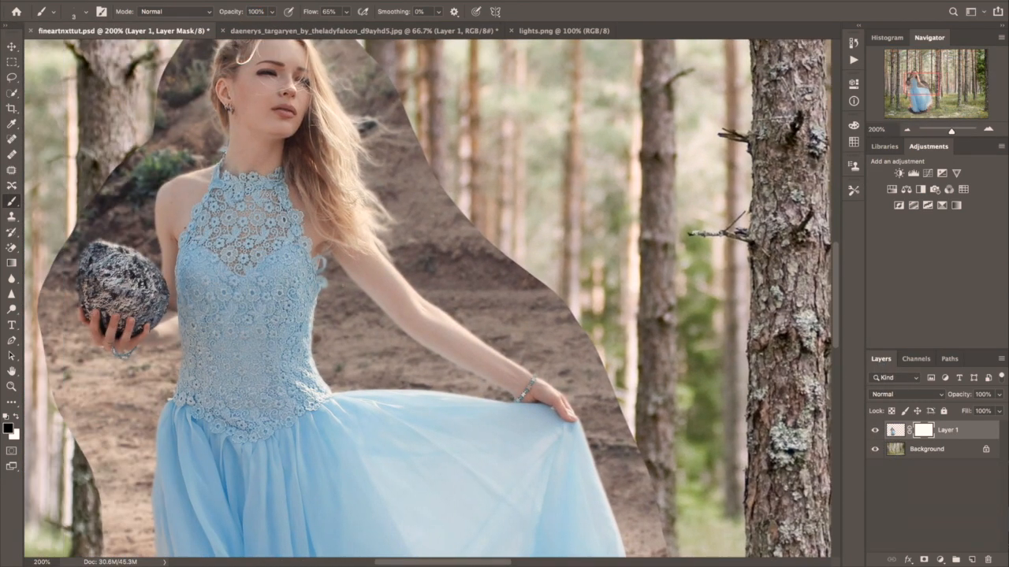
{"action": "scroll", "coordinate": [229, 228], "scroll_direction": "up", "scroll_amount": 4}
{"action": "left_click_drag", "start_coordinate": [235, 204], "coordinate": [240, 165]}
{"action": "key", "text": "bracketleft"}
{"action": "mouse_move", "coordinate": [240, 165]}
{"action": "left_mouse_down"}
{"action": "mouse_move", "coordinate": [327, 139]}
{"action": "mouse_move", "coordinate": [239, 141]}
{"action": "mouse_move", "coordinate": [213, 189]}
{"action": "left_mouse_up"}
{"action": "mouse_move", "coordinate": [347, 136]}
{"action": "left_mouse_down"}
{"action": "mouse_move", "coordinate": [377, 203]}
{"action": "mouse_move", "coordinate": [437, 256]}
{"action": "mouse_move", "coordinate": [425, 311]}
{"action": "mouse_move", "coordinate": [485, 342]}
{"action": "left_mouse_up"}
Step: Mask out the old background beside the shoulder on the stone side and refine the edges around the hair
{"action": "key", "text": "bracketleft"}
{"action": "key", "text": "bracketleft"}
{"action": "key", "text": "bracketleft"}
{"action": "mouse_move", "coordinate": [240, 275]}
{"action": "left_mouse_down"}
{"action": "mouse_move", "coordinate": [256, 256]}
{"action": "mouse_move", "coordinate": [246, 212]}
{"action": "left_mouse_up"}
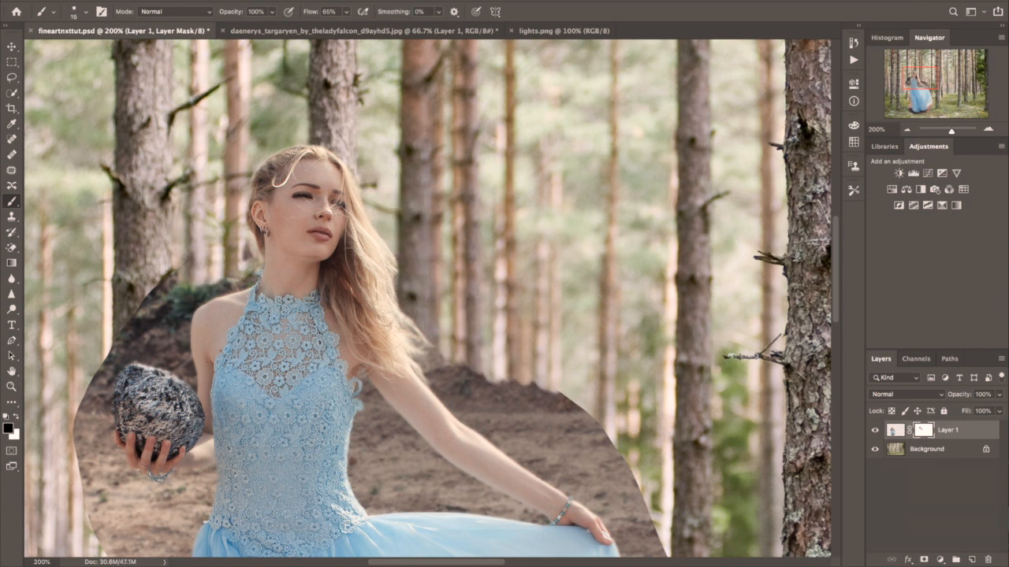
{"action": "mouse_move", "coordinate": [252, 282]}
{"action": "left_mouse_down"}
{"action": "mouse_move", "coordinate": [154, 329]}
{"action": "mouse_move", "coordinate": [368, 171]}
{"action": "left_mouse_up"}
{"action": "key", "text": "bracketleft"}
{"action": "left_click_drag", "start_coordinate": [383, 212], "coordinate": [382, 195]}
{"action": "key", "text": "bracketright"}
{"action": "mouse_move", "coordinate": [306, 197]}
{"action": "left_mouse_down"}
{"action": "mouse_move", "coordinate": [273, 276]}
{"action": "mouse_move", "coordinate": [301, 256]}
{"action": "mouse_move", "coordinate": [327, 202]}
{"action": "mouse_move", "coordinate": [353, 209]}
{"action": "mouse_move", "coordinate": [321, 186]}
{"action": "left_mouse_up"}
{"action": "key", "text": "bracketleft"}
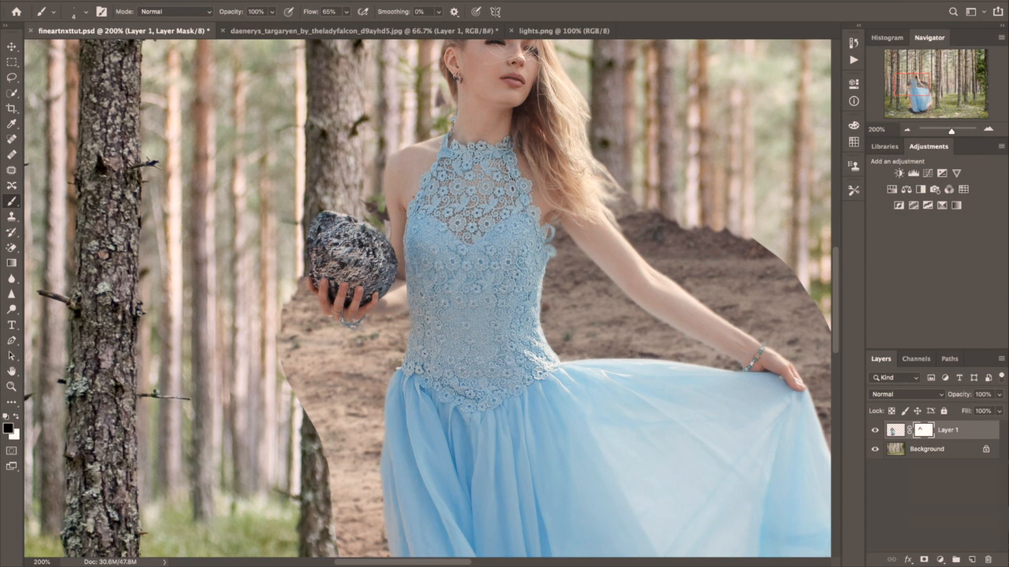
Step: Mask out the old background around the held stone and hand and beside the bodice
{"action": "mouse_move", "coordinate": [306, 281]}
{"action": "left_mouse_down"}
{"action": "mouse_move", "coordinate": [294, 410]}
{"action": "mouse_move", "coordinate": [292, 307]}
{"action": "left_mouse_up"}
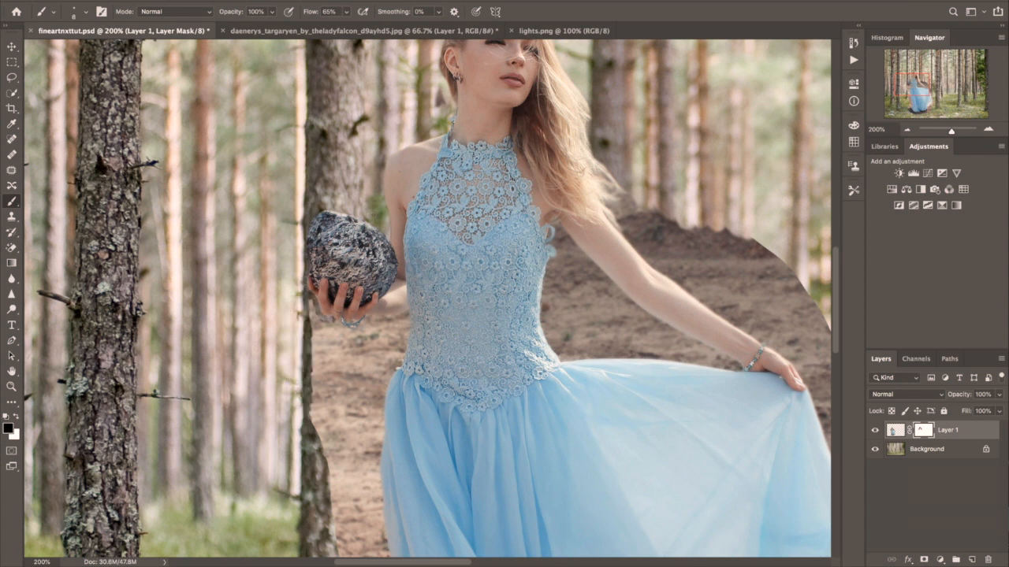
{"action": "key", "text": "bracketright"}
{"action": "key", "text": "bracketright"}
{"action": "key", "text": "bracketright"}
{"action": "left_click_drag", "start_coordinate": [335, 347], "coordinate": [311, 355]}
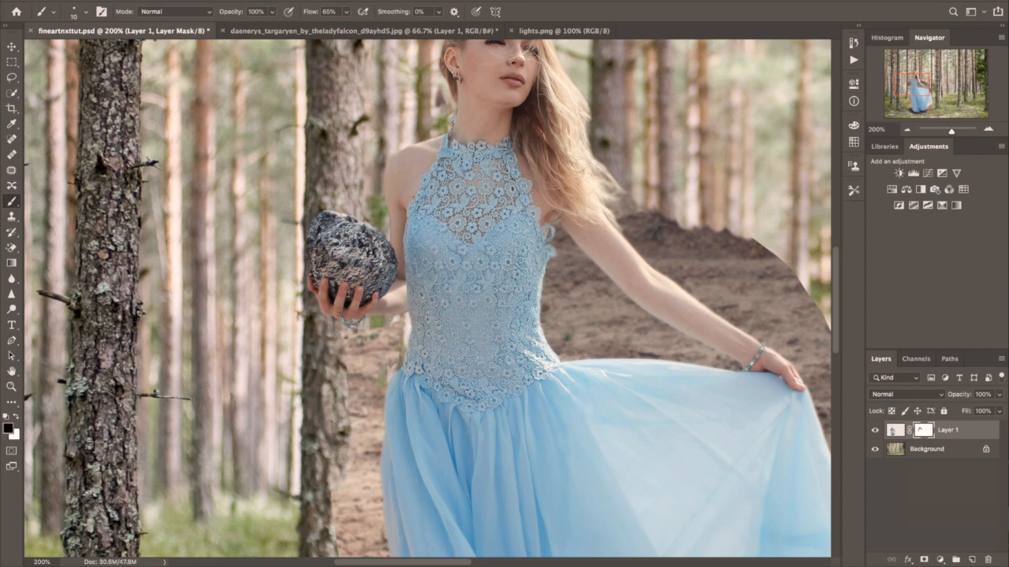
{"action": "mouse_move", "coordinate": [409, 175]}
{"action": "left_mouse_down"}
{"action": "mouse_move", "coordinate": [421, 156]}
{"action": "mouse_move", "coordinate": [405, 143]}
{"action": "mouse_move", "coordinate": [391, 178]}
{"action": "mouse_move", "coordinate": [398, 418]}
{"action": "mouse_move", "coordinate": [410, 237]}
{"action": "left_mouse_up"}
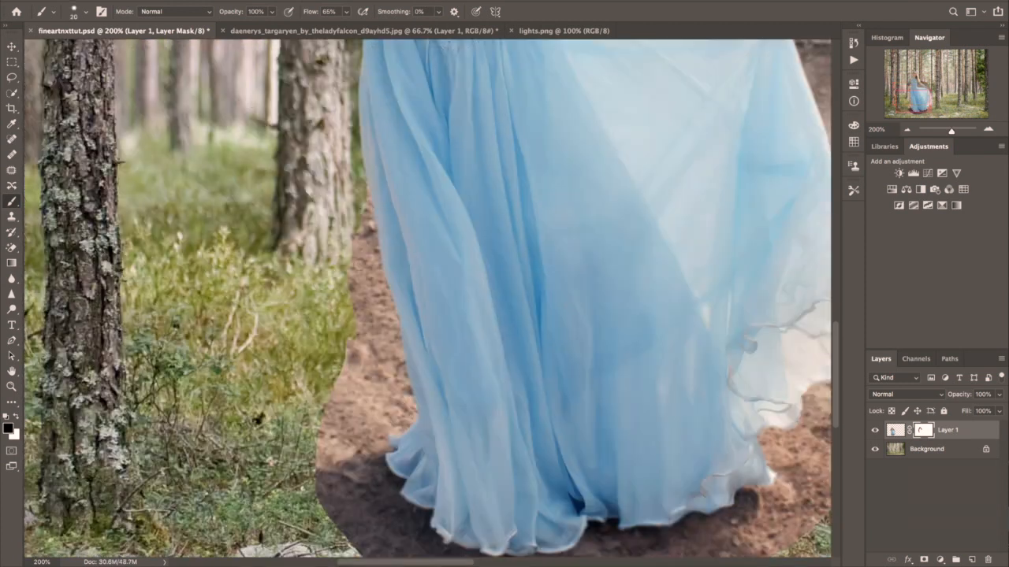
Step: Mask out the brown soil along the left edge of the skirt down to the hem
{"action": "key", "text": "bracketleft"}
{"action": "mouse_move", "coordinate": [366, 190]}
{"action": "left_mouse_down"}
{"action": "mouse_move", "coordinate": [366, 243]}
{"action": "mouse_move", "coordinate": [406, 416]}
{"action": "mouse_move", "coordinate": [393, 320]}
{"action": "left_mouse_up"}
{"action": "left_click_drag", "start_coordinate": [386, 284], "coordinate": [387, 370]}
{"action": "left_click_drag", "start_coordinate": [388, 371], "coordinate": [339, 441]}
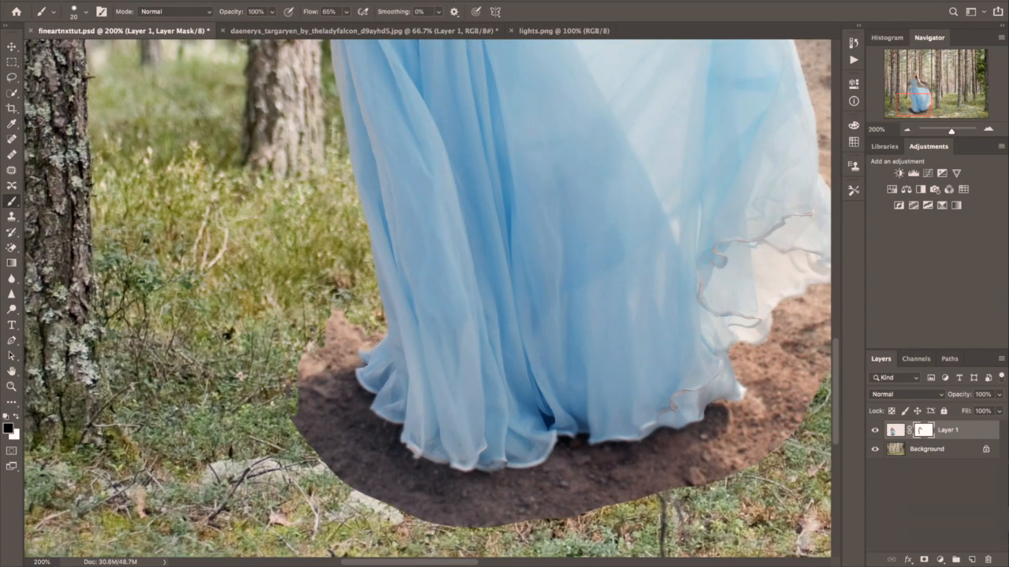
{"action": "left_click_drag", "start_coordinate": [370, 335], "coordinate": [350, 347]}
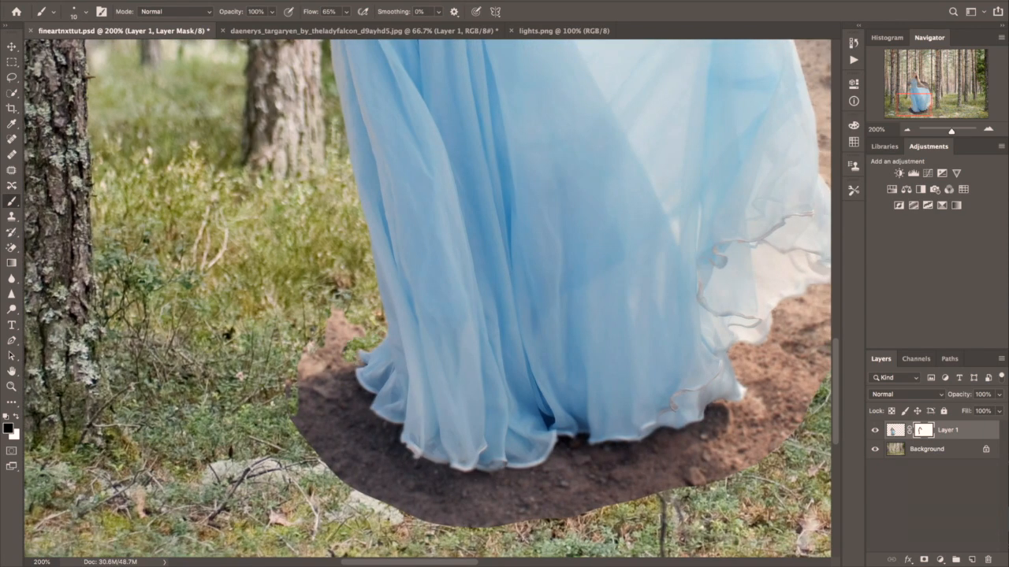
{"action": "mouse_move", "coordinate": [356, 383]}
{"action": "left_mouse_down"}
{"action": "mouse_move", "coordinate": [339, 339]}
{"action": "mouse_move", "coordinate": [342, 461]}
{"action": "mouse_move", "coordinate": [374, 501]}
{"action": "mouse_move", "coordinate": [370, 413]}
{"action": "mouse_move", "coordinate": [401, 459]}
{"action": "left_mouse_up"}
Step: Mask out the brown soil beneath the dress hem and around its lower right corner
{"action": "key", "text": "bracketright"}
{"action": "key", "text": "bracketright"}
{"action": "key", "text": "bracketright"}
{"action": "mouse_move", "coordinate": [368, 419]}
{"action": "left_mouse_down"}
{"action": "mouse_move", "coordinate": [380, 465]}
{"action": "mouse_move", "coordinate": [443, 471]}
{"action": "mouse_move", "coordinate": [504, 514]}
{"action": "left_mouse_up"}
{"action": "left_click_drag", "start_coordinate": [513, 481], "coordinate": [331, 436]}
{"action": "mouse_move", "coordinate": [259, 417]}
{"action": "left_mouse_down"}
{"action": "mouse_move", "coordinate": [284, 433]}
{"action": "mouse_move", "coordinate": [339, 432]}
{"action": "mouse_move", "coordinate": [323, 461]}
{"action": "mouse_move", "coordinate": [380, 396]}
{"action": "mouse_move", "coordinate": [418, 408]}
{"action": "mouse_move", "coordinate": [528, 383]}
{"action": "mouse_move", "coordinate": [394, 441]}
{"action": "mouse_move", "coordinate": [559, 347]}
{"action": "mouse_move", "coordinate": [630, 331]}
{"action": "left_mouse_up"}
{"action": "mouse_move", "coordinate": [558, 300]}
{"action": "left_mouse_down"}
{"action": "mouse_move", "coordinate": [624, 255]}
{"action": "mouse_move", "coordinate": [662, 189]}
{"action": "mouse_move", "coordinate": [637, 290]}
{"action": "left_mouse_up"}
{"action": "key", "text": "bracketright"}
{"action": "mouse_move", "coordinate": [637, 290]}
{"action": "left_mouse_down"}
{"action": "mouse_move", "coordinate": [602, 272]}
{"action": "mouse_move", "coordinate": [568, 317]}
{"action": "left_mouse_up"}
{"action": "left_click_drag", "start_coordinate": [567, 317], "coordinate": [630, 300]}
Step: Mask out the remaining background along the right side of the skirt and up past the hand and arm
{"action": "mouse_move", "coordinate": [658, 170]}
{"action": "left_mouse_down"}
{"action": "mouse_move", "coordinate": [599, 302]}
{"action": "mouse_move", "coordinate": [576, 185]}
{"action": "mouse_move", "coordinate": [587, 107]}
{"action": "left_mouse_up"}
{"action": "left_click_drag", "start_coordinate": [546, 151], "coordinate": [559, 349]}
{"action": "mouse_move", "coordinate": [532, 213]}
{"action": "left_mouse_down"}
{"action": "mouse_move", "coordinate": [577, 343]}
{"action": "mouse_move", "coordinate": [539, 166]}
{"action": "mouse_move", "coordinate": [480, 83]}
{"action": "left_mouse_up"}
{"action": "mouse_move", "coordinate": [550, 192]}
{"action": "left_mouse_down"}
{"action": "mouse_move", "coordinate": [544, 309]}
{"action": "mouse_move", "coordinate": [473, 224]}
{"action": "mouse_move", "coordinate": [370, 158]}
{"action": "mouse_move", "coordinate": [351, 177]}
{"action": "mouse_move", "coordinate": [371, 206]}
{"action": "mouse_move", "coordinate": [439, 237]}
{"action": "mouse_move", "coordinate": [410, 238]}
{"action": "mouse_move", "coordinate": [392, 225]}
{"action": "mouse_move", "coordinate": [489, 296]}
{"action": "mouse_move", "coordinate": [465, 277]}
{"action": "left_mouse_up"}
{"action": "key", "text": "bracketleft"}
Step: Mask out the soil in the gap between the waist, the outstretched arm and the top of the skirt
{"action": "left_click_drag", "start_coordinate": [266, 191], "coordinate": [257, 271]}
{"action": "key", "text": "bracketleft"}
{"action": "key", "text": "bracketleft"}
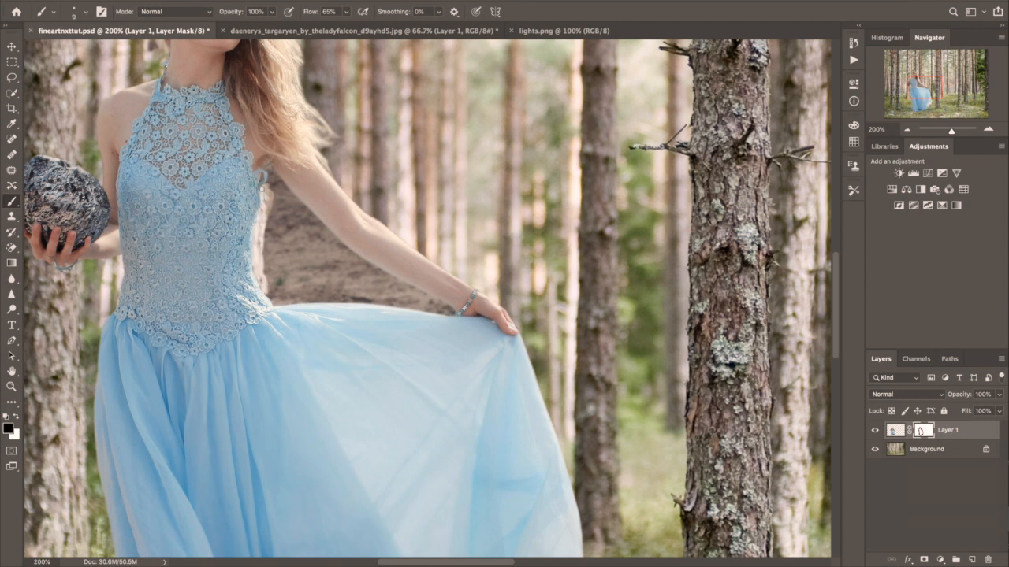
{"action": "key", "text": "bracketright"}
{"action": "key", "text": "bracketright"}
{"action": "mouse_move", "coordinate": [300, 209]}
{"action": "left_mouse_down"}
{"action": "mouse_move", "coordinate": [351, 253]}
{"action": "mouse_move", "coordinate": [291, 206]}
{"action": "mouse_move", "coordinate": [287, 276]}
{"action": "mouse_move", "coordinate": [306, 278]}
{"action": "mouse_move", "coordinate": [304, 298]}
{"action": "mouse_move", "coordinate": [394, 283]}
{"action": "mouse_move", "coordinate": [410, 305]}
{"action": "mouse_move", "coordinate": [406, 285]}
{"action": "mouse_move", "coordinate": [376, 272]}
{"action": "left_mouse_up"}
{"action": "key", "text": "bracketleft"}
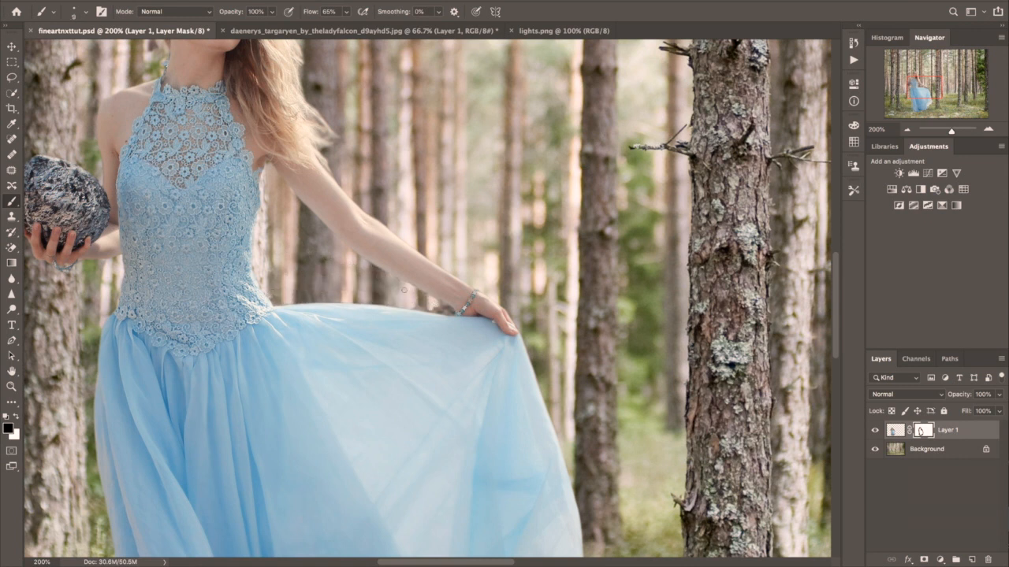
Step: Add a Channel Mixer adjustment layer directly above the Background layer, below the model layer
{"action": "key", "text": "ctrl+minus"}
{"action": "key", "text": "ctrl+minus"}
{"action": "key", "text": "ctrl+minus"}
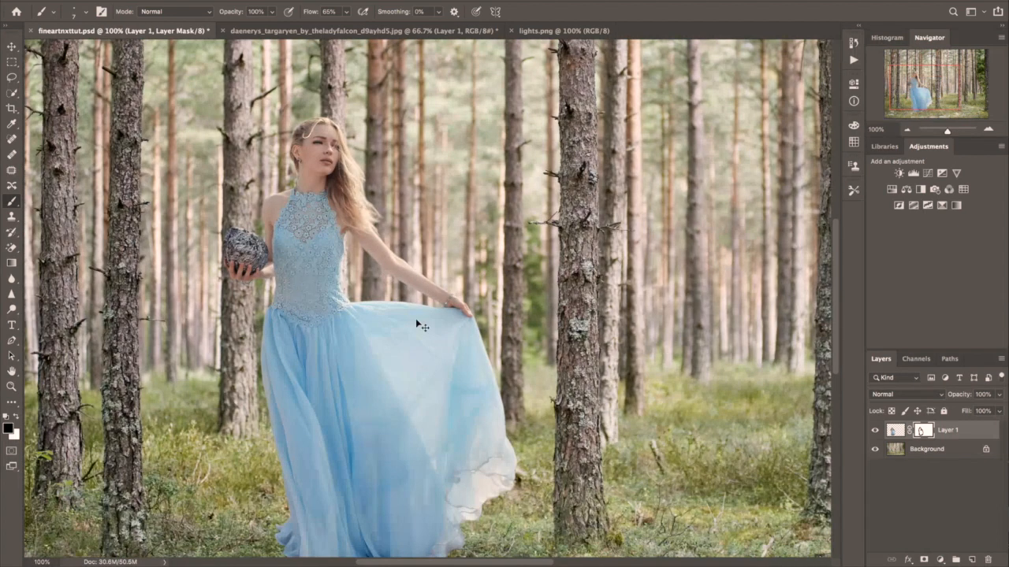
{"action": "key", "text": "v"}
{"action": "left_click", "coordinate": [946, 448]}
{"action": "left_click", "coordinate": [942, 560]}
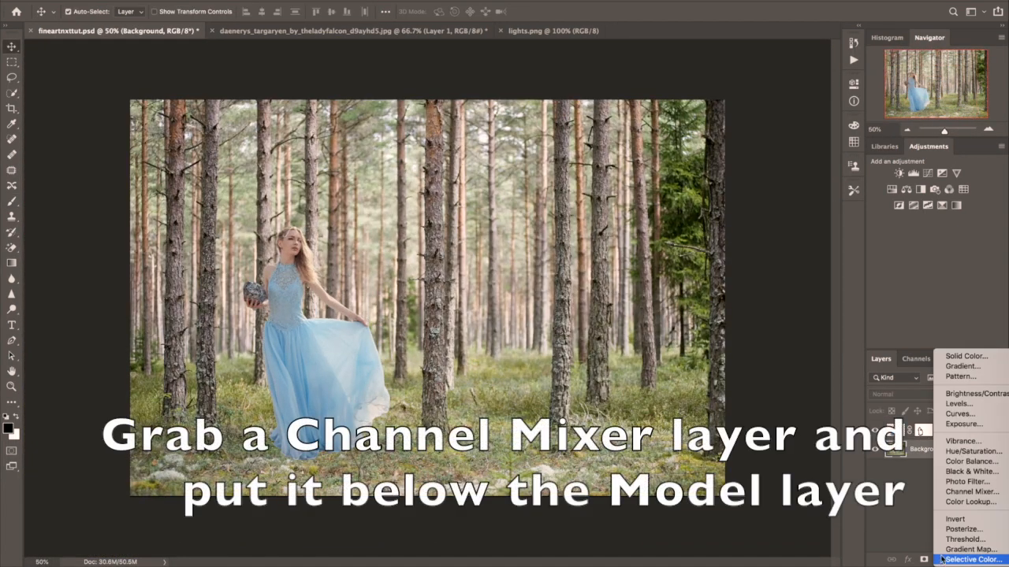
{"action": "left_click", "coordinate": [950, 491]}
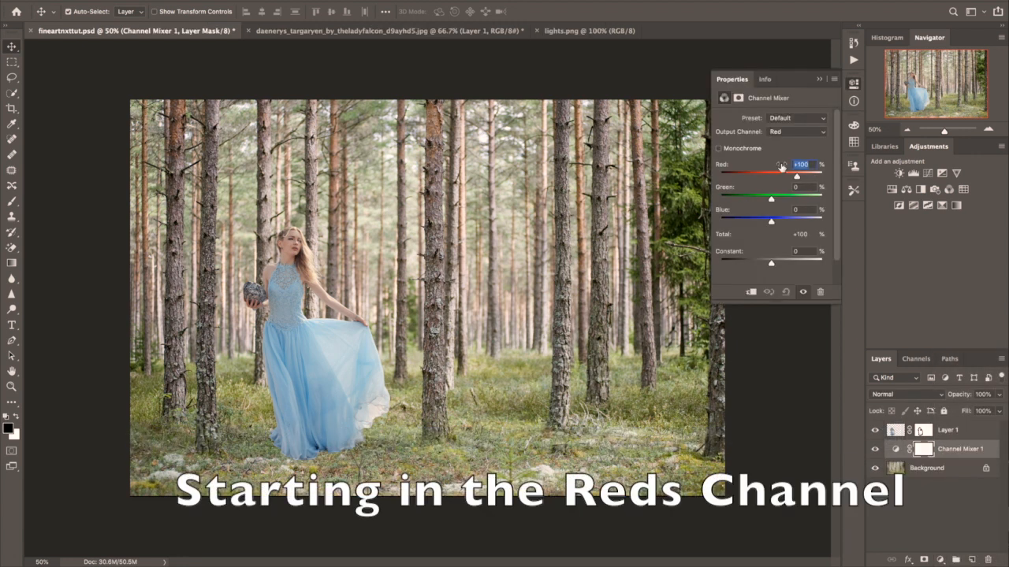
Step: For the Red output channel, set Red to +65, Green to +74 and Blue to -60
{"action": "type", "text": "65"}
{"action": "key", "text": "Tab"}
{"action": "type", "text": "74"}
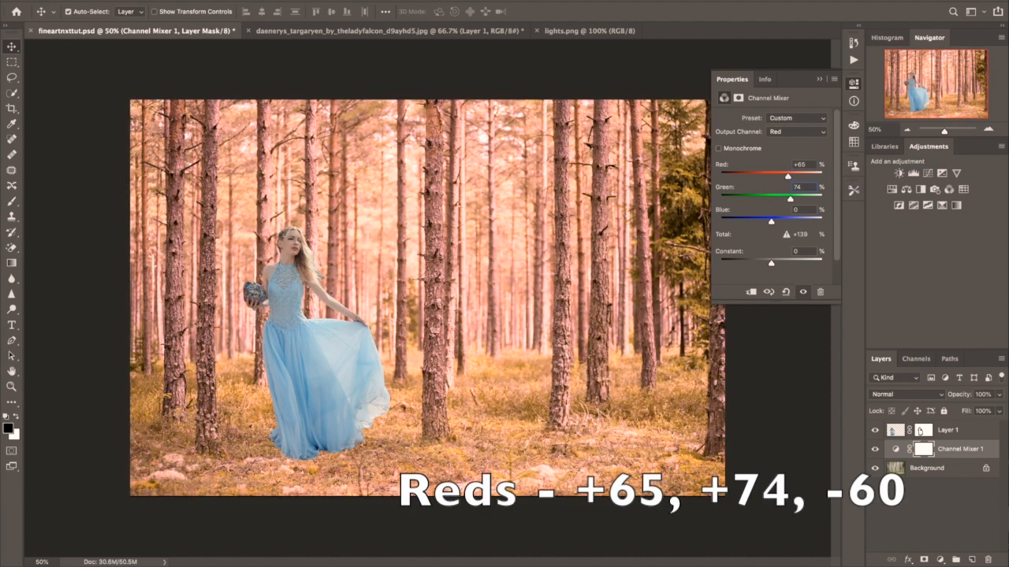
{"action": "type", "text": "-60"}
Step: For the Green output channel, set Red to +140, Green to -65 and Blue to +5
{"action": "left_click", "coordinate": [792, 131]}
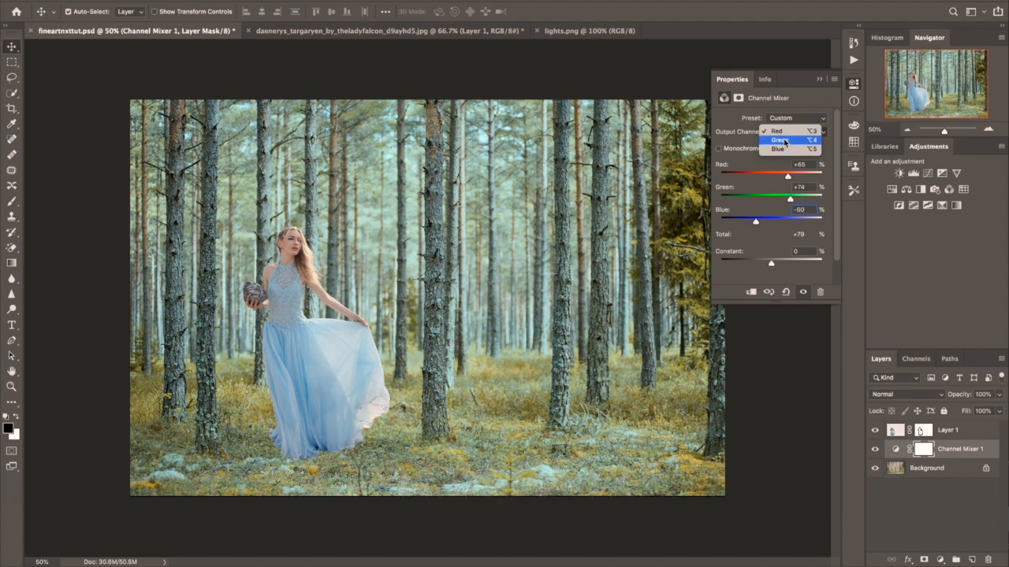
{"action": "left_click", "coordinate": [784, 141]}
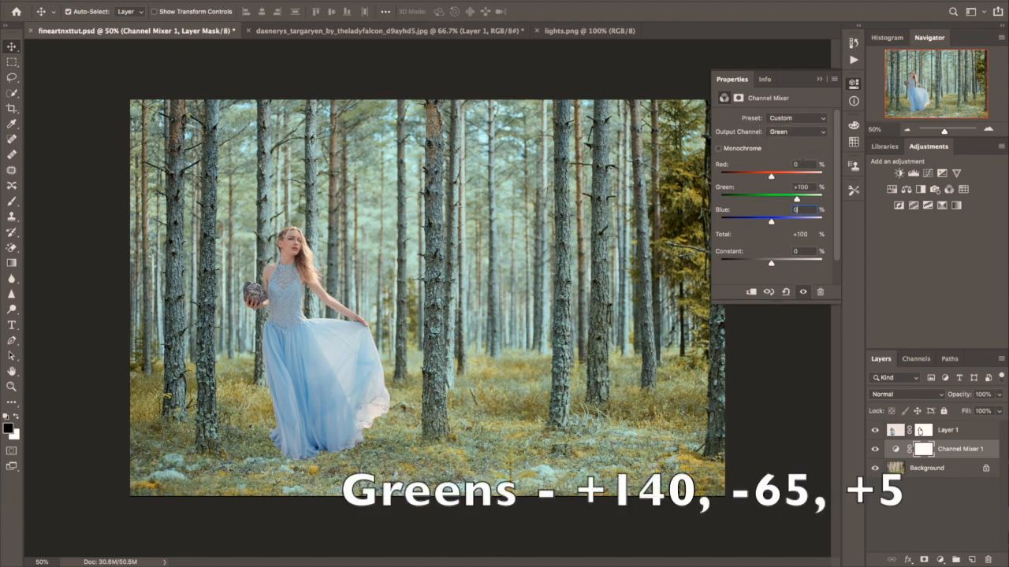
{"action": "left_click", "coordinate": [796, 166]}
{"action": "type", "text": "140"}
{"action": "key", "text": "Tab"}
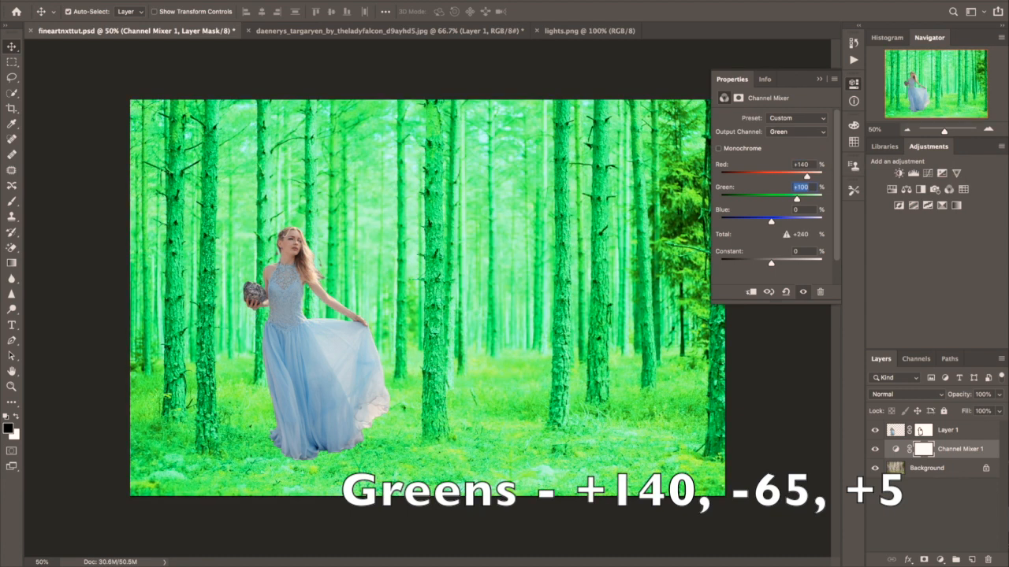
{"action": "type", "text": "-65"}
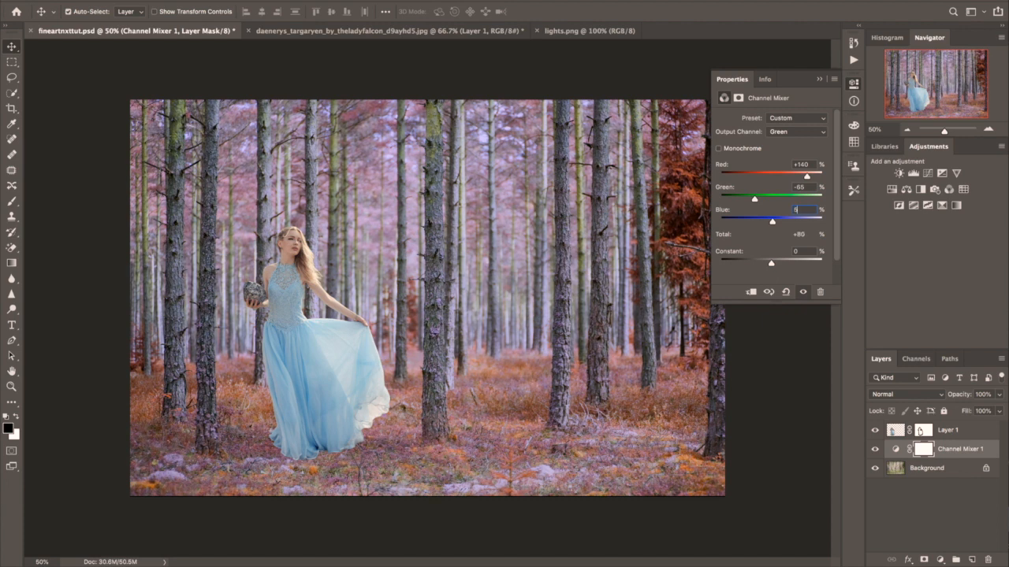
Step: For the Blue output channel, set Red to +28, Green to -23 and Blue to +81
{"action": "left_click", "coordinate": [787, 130]}
{"action": "left_click", "coordinate": [788, 145]}
{"action": "left_click_drag", "start_coordinate": [804, 164], "coordinate": [789, 166]}
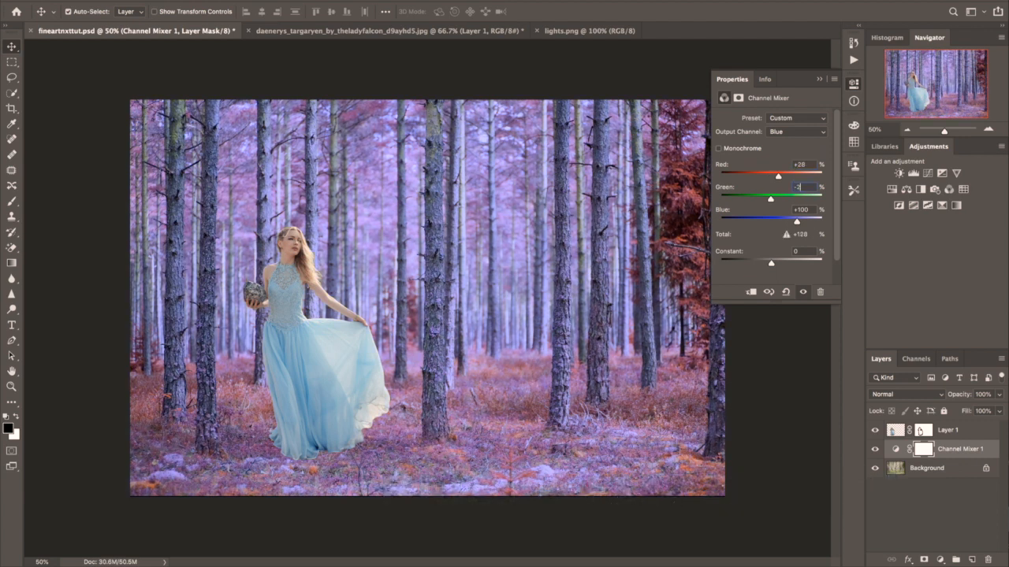
{"action": "type", "text": "81"}
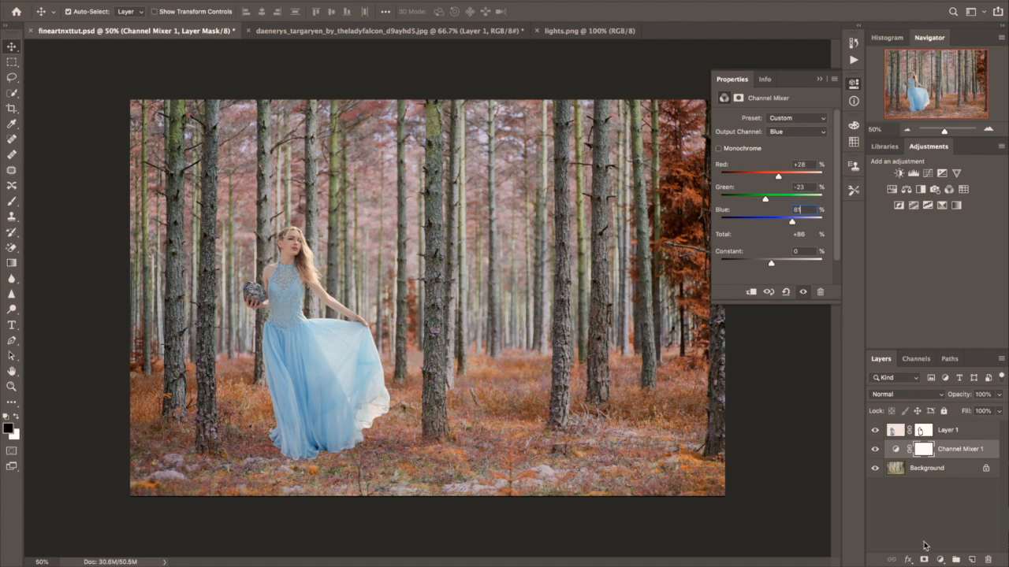
Step: Add a blank layer beneath the model layer and set the Brush to 0% hardness and 15% opacity
{"action": "left_click", "coordinate": [972, 561]}
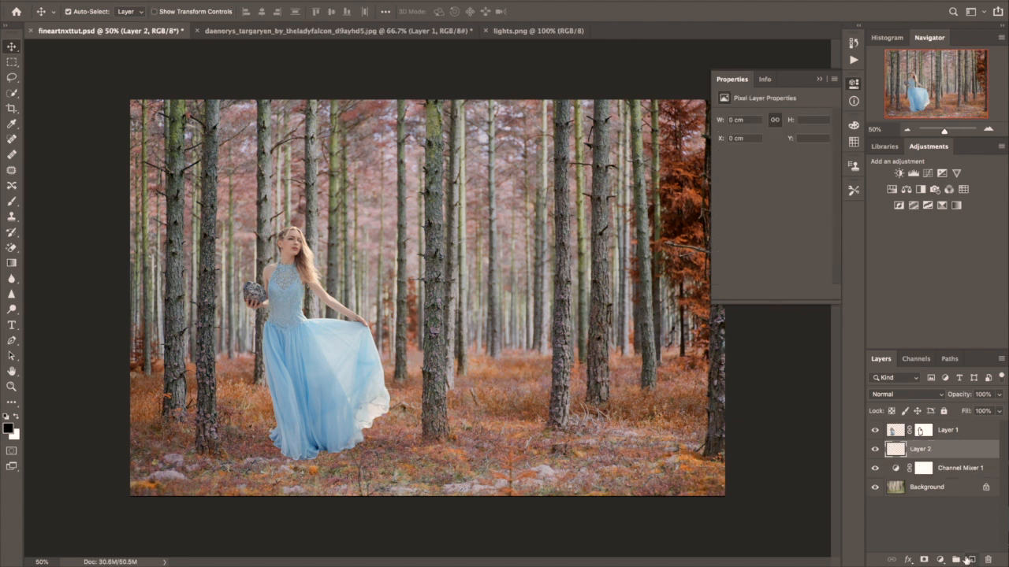
{"action": "left_click", "coordinate": [13, 204]}
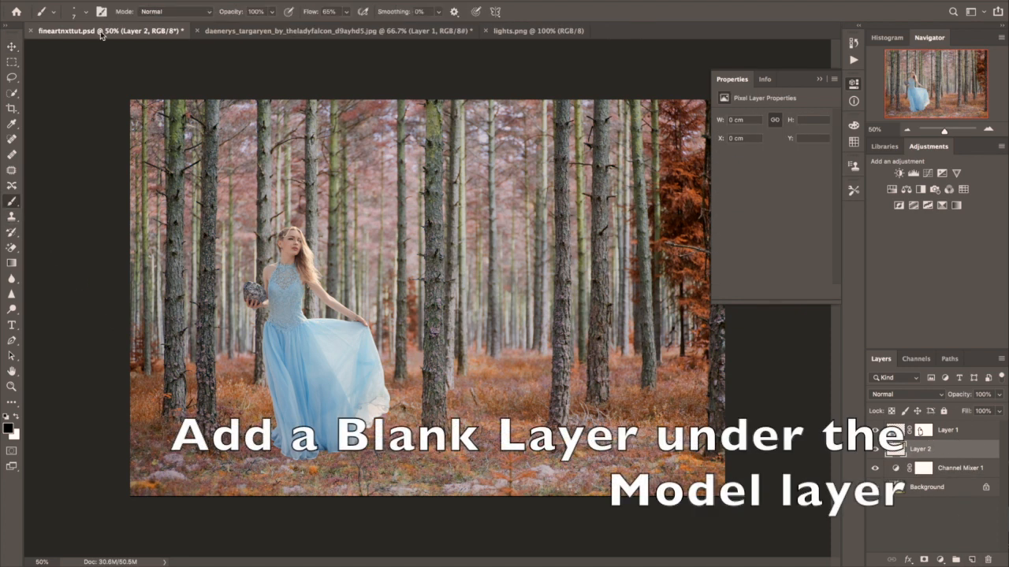
{"action": "left_click", "coordinate": [85, 12]}
{"action": "left_click", "coordinate": [71, 77]}
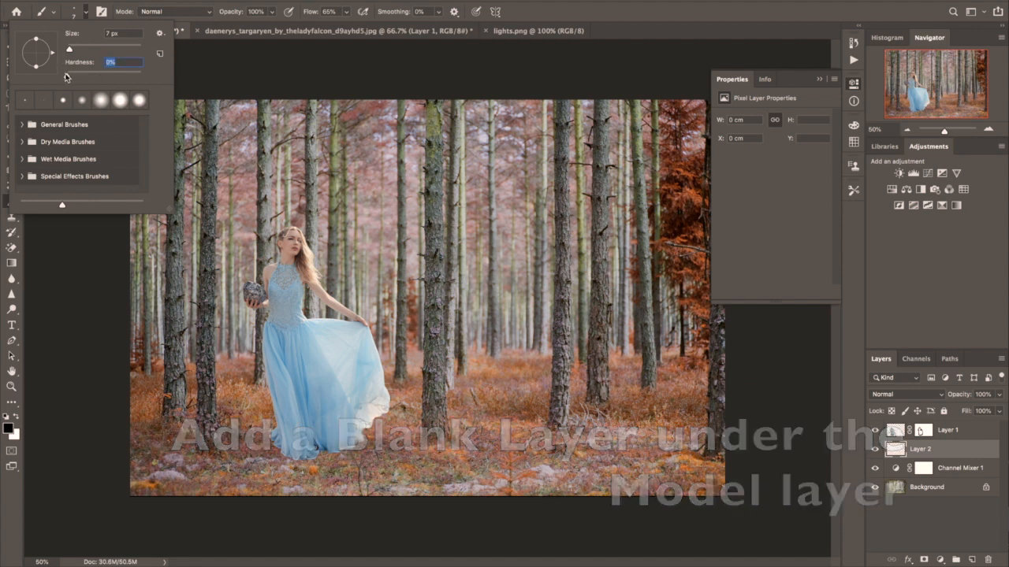
{"action": "left_click", "coordinate": [236, 17]}
{"action": "left_click_drag", "start_coordinate": [236, 14], "coordinate": [180, 15]}
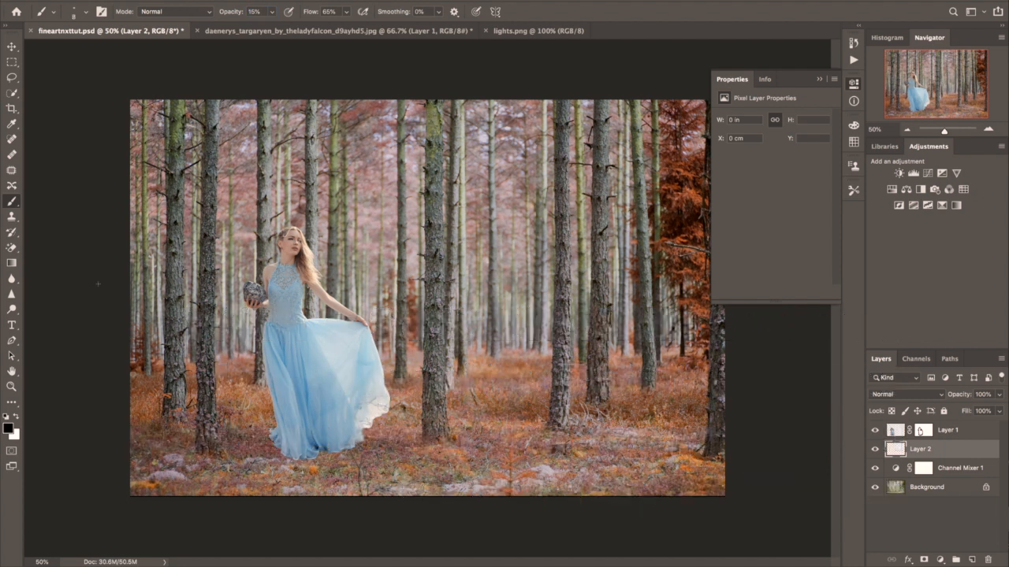
Step: Paint soft black shadows on the ground running diagonally down-left from the bases of the left-hand trees
{"action": "key", "text": "bracketright"}
{"action": "left_click_drag", "start_coordinate": [167, 423], "coordinate": [108, 476]}
{"action": "left_click_drag", "start_coordinate": [203, 458], "coordinate": [132, 512]}
{"action": "left_click_drag", "start_coordinate": [156, 431], "coordinate": [52, 476]}
{"action": "left_click_drag", "start_coordinate": [212, 460], "coordinate": [143, 504]}
{"action": "left_click_drag", "start_coordinate": [251, 387], "coordinate": [218, 407]}
Step: Paint the woman's soft cast shadow on the ground from her dress hem down toward the lower left
{"action": "left_click_drag", "start_coordinate": [340, 450], "coordinate": [222, 503]}
{"action": "key", "text": "bracketright"}
{"action": "key", "text": "bracketright"}
{"action": "key", "text": "bracketright"}
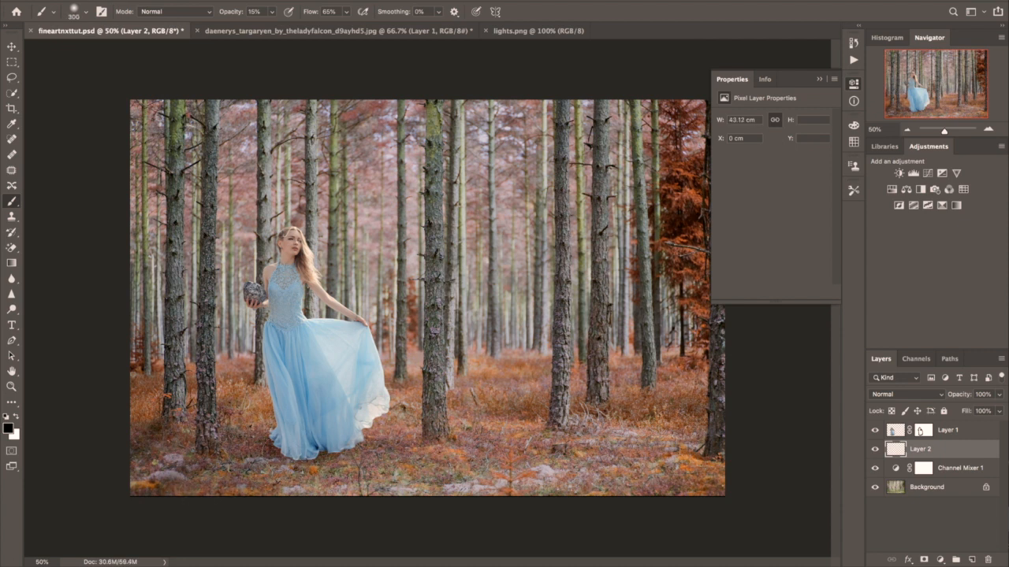
{"action": "left_click_drag", "start_coordinate": [282, 459], "coordinate": [207, 510]}
Step: With the brush at size 250, paint matching cast shadows from the centre and right-hand tree trunks
{"action": "key", "text": "bracketleft"}
{"action": "left_click_drag", "start_coordinate": [427, 450], "coordinate": [364, 478]}
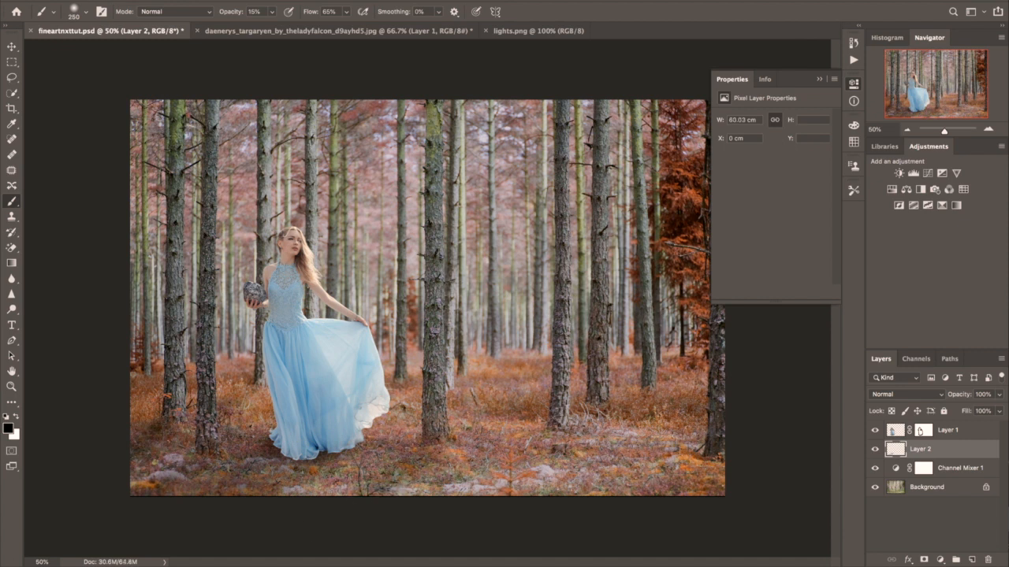
{"action": "mouse_move", "coordinate": [551, 429]}
{"action": "left_mouse_down"}
{"action": "mouse_move", "coordinate": [473, 485]}
{"action": "mouse_move", "coordinate": [465, 505]}
{"action": "left_mouse_up"}
{"action": "left_click_drag", "start_coordinate": [433, 454], "coordinate": [366, 485]}
{"action": "left_click_drag", "start_coordinate": [603, 394], "coordinate": [575, 421]}
{"action": "left_click_drag", "start_coordinate": [713, 453], "coordinate": [660, 489]}
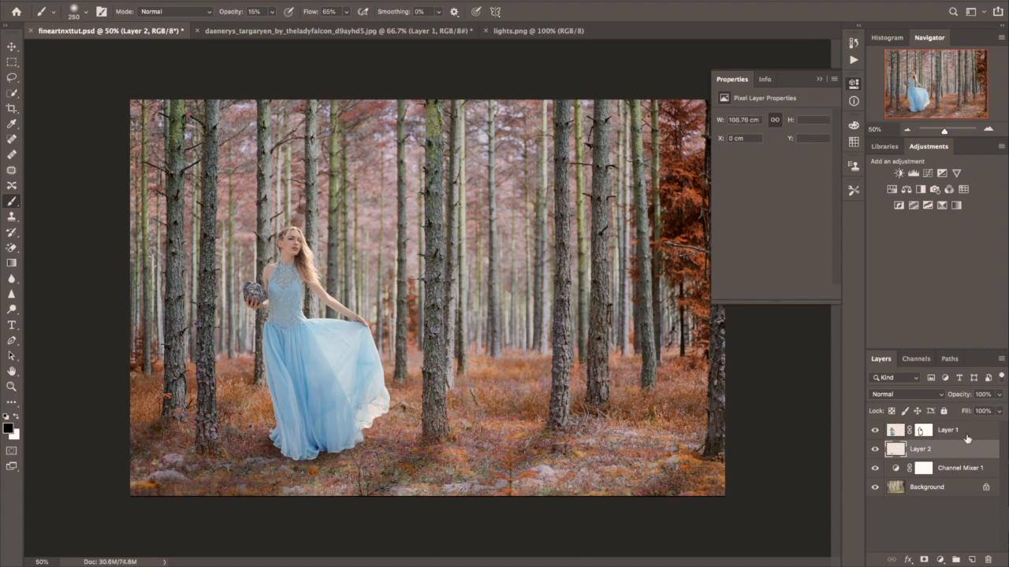
Step: Add a blank layer above the model layer and set up a white soft brush at size 800
{"action": "left_click", "coordinate": [963, 433]}
{"action": "left_click", "coordinate": [971, 559]}
{"action": "left_click", "coordinate": [820, 80]}
{"action": "left_click", "coordinate": [17, 416]}
{"action": "key", "text": "bracketright"}
{"action": "key", "text": "bracketright"}
{"action": "key", "text": "bracketright"}
{"action": "key", "text": "bracketright"}
{"action": "key", "text": "bracketright"}
{"action": "key", "text": "bracketright"}
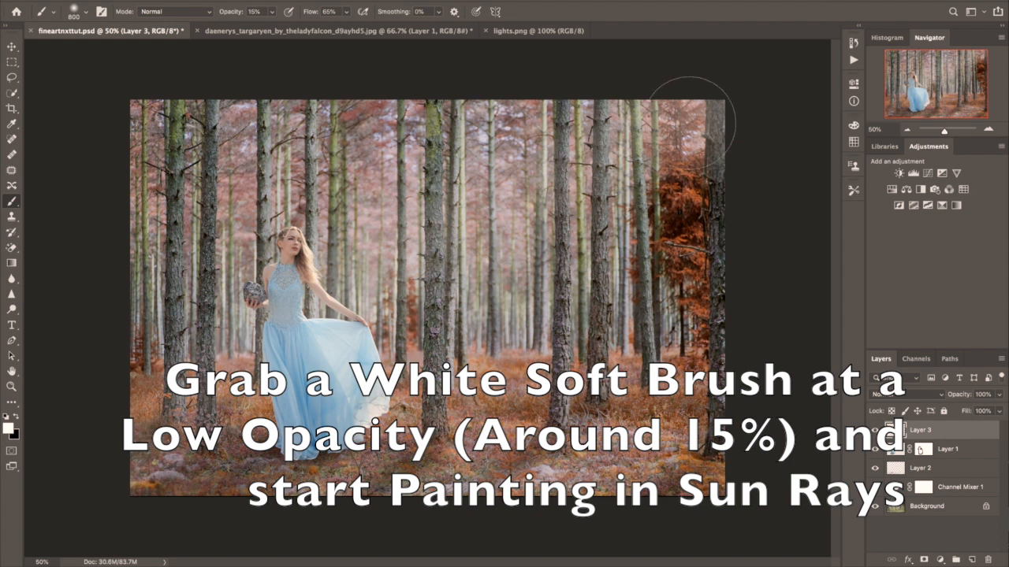
Step: Paint diagonal white sun rays from the image's upper-right corner to the lower left, and place the ray layer beneath the model layer
{"action": "left_click_drag", "start_coordinate": [707, 114], "coordinate": [217, 492]}
{"action": "left_click_drag", "start_coordinate": [725, 102], "coordinate": [150, 390]}
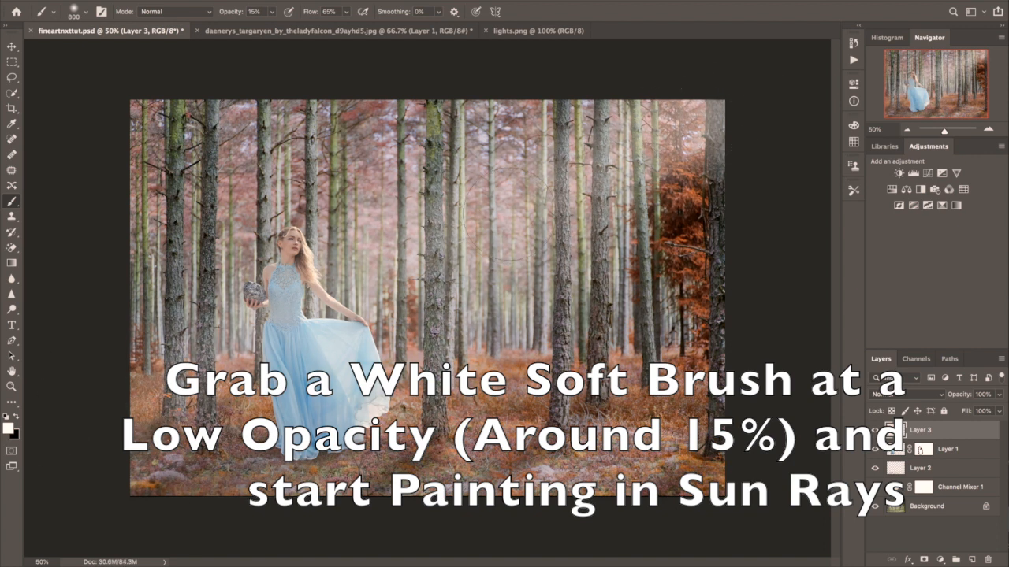
{"action": "mouse_move", "coordinate": [721, 106]}
{"action": "left_mouse_down"}
{"action": "mouse_move", "coordinate": [122, 315]}
{"action": "mouse_move", "coordinate": [627, 195]}
{"action": "mouse_move", "coordinate": [271, 497]}
{"action": "left_mouse_up"}
{"action": "left_click_drag", "start_coordinate": [919, 449], "coordinate": [919, 431]}
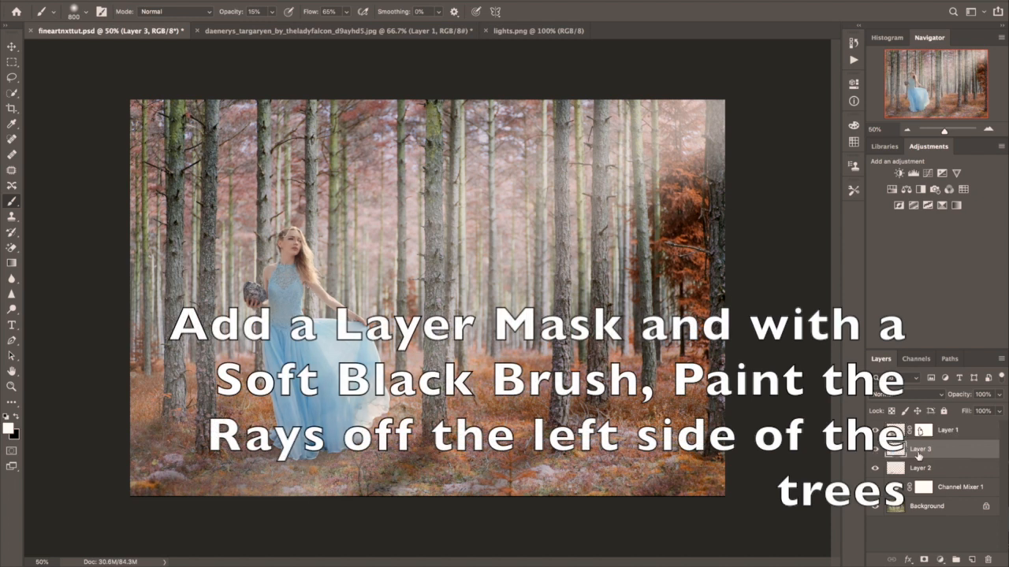
Step: Add a layer mask to the sun-ray layer and set a black brush to size 45 and 39% opacity
{"action": "key", "text": "x"}
{"action": "left_click", "coordinate": [924, 559]}
{"action": "key", "text": "bracketleft"}
{"action": "key", "text": "bracketleft"}
{"action": "key", "text": "bracketleft"}
{"action": "key", "text": "bracketleft"}
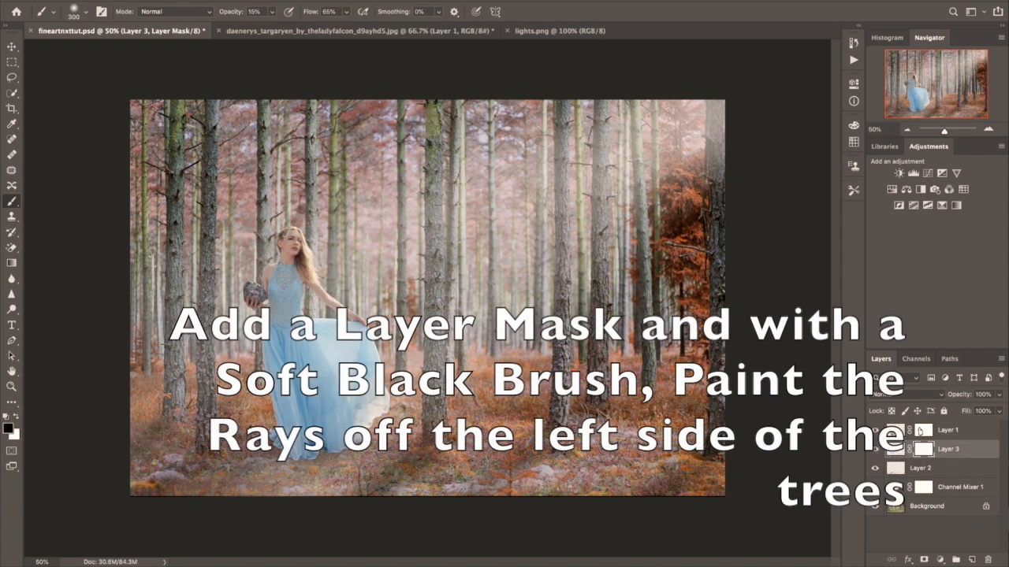
{"action": "key", "text": "bracketleft"}
{"action": "key", "text": "bracketleft"}
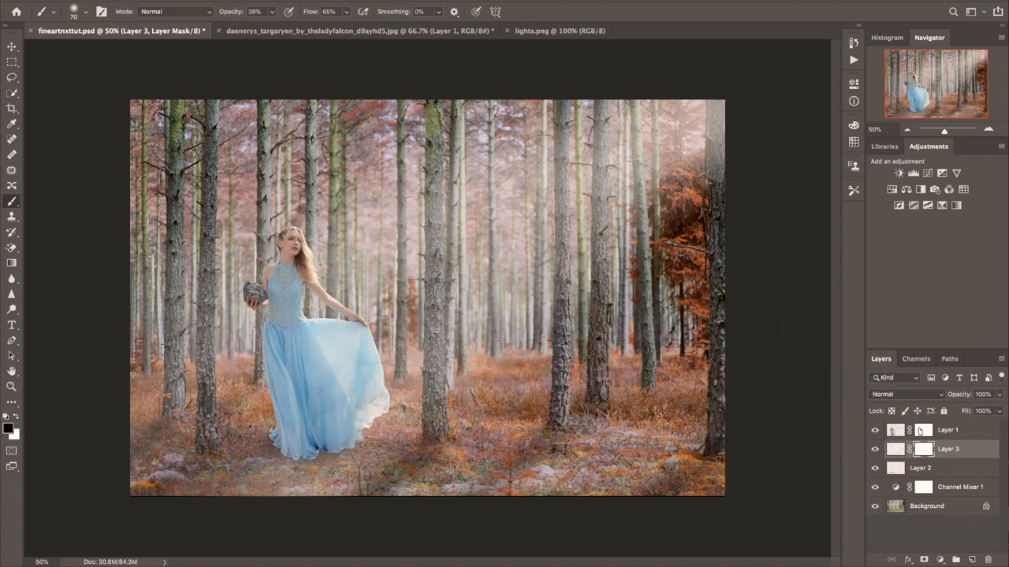
{"action": "key", "text": "bracketleft"}
Step: Mask the sun rays off the left sides of the foreground tree trunks
{"action": "mouse_move", "coordinate": [204, 352]}
{"action": "left_mouse_down"}
{"action": "mouse_move", "coordinate": [204, 272]}
{"action": "mouse_move", "coordinate": [167, 387]}
{"action": "mouse_move", "coordinate": [172, 378]}
{"action": "left_mouse_up"}
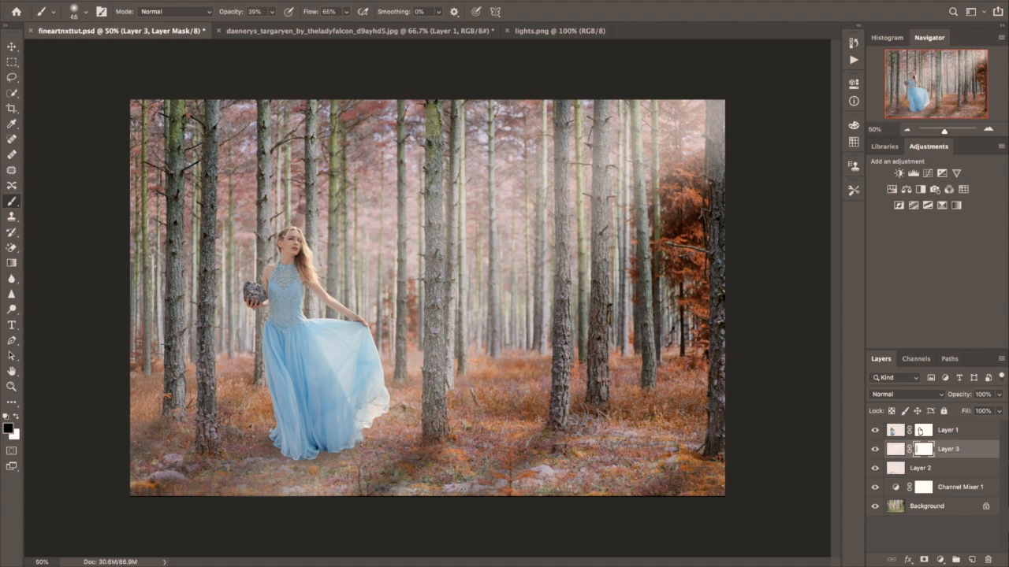
{"action": "left_click_drag", "start_coordinate": [431, 236], "coordinate": [430, 183]}
{"action": "left_click_drag", "start_coordinate": [430, 323], "coordinate": [428, 406]}
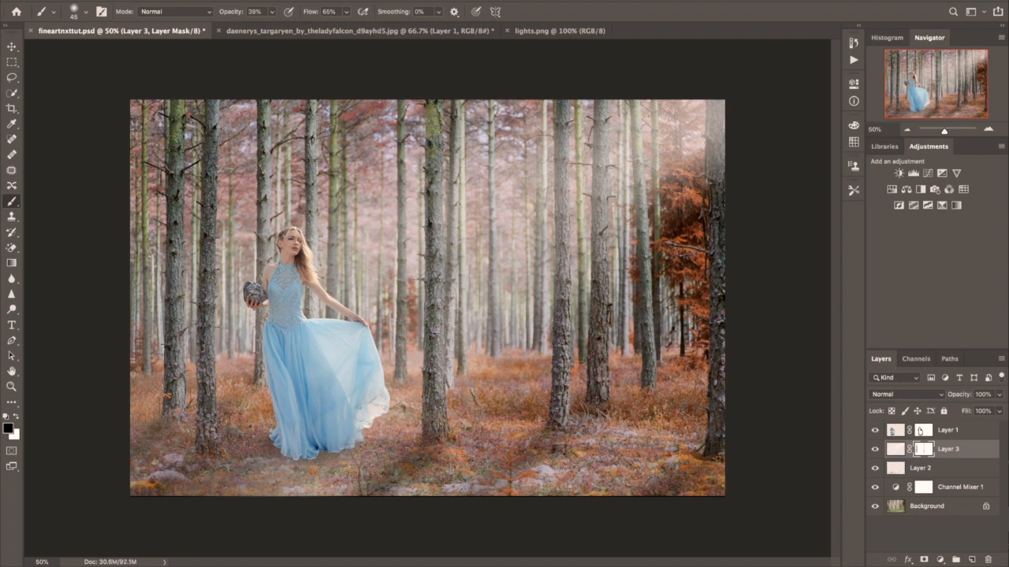
{"action": "left_click_drag", "start_coordinate": [560, 99], "coordinate": [559, 268]}
{"action": "left_click_drag", "start_coordinate": [565, 197], "coordinate": [564, 134]}
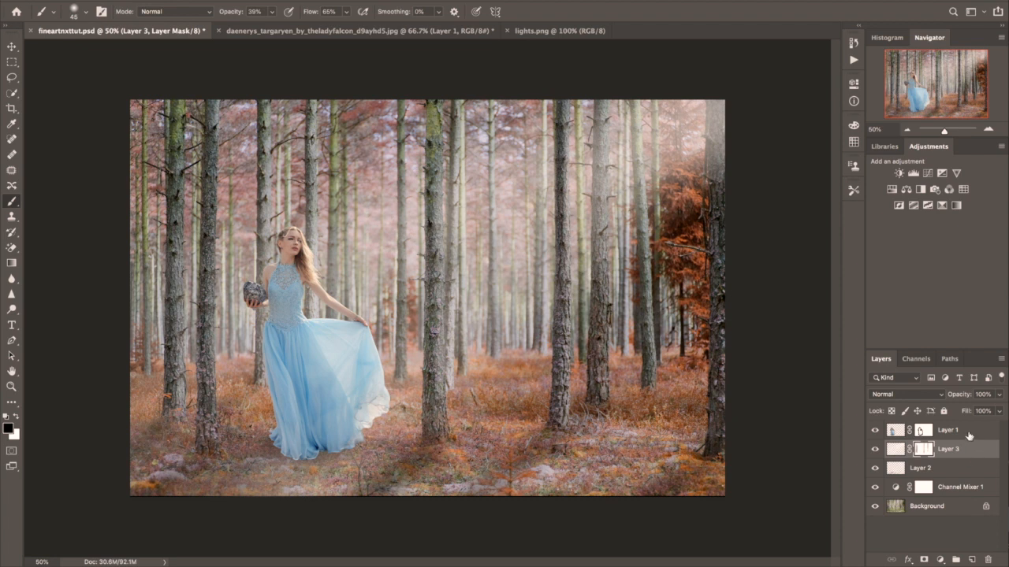
Step: Add a Curves adjustment above the model layer, pull its midpoint down to input 169, output 73, and invert its mask
{"action": "left_click", "coordinate": [968, 431]}
{"action": "left_click", "coordinate": [939, 559]}
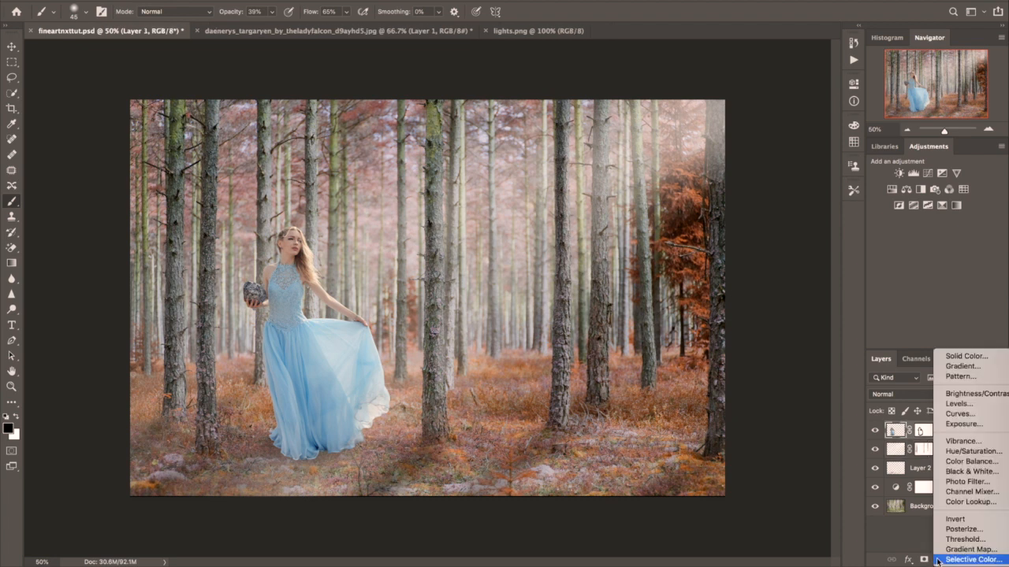
{"action": "left_click", "coordinate": [958, 414]}
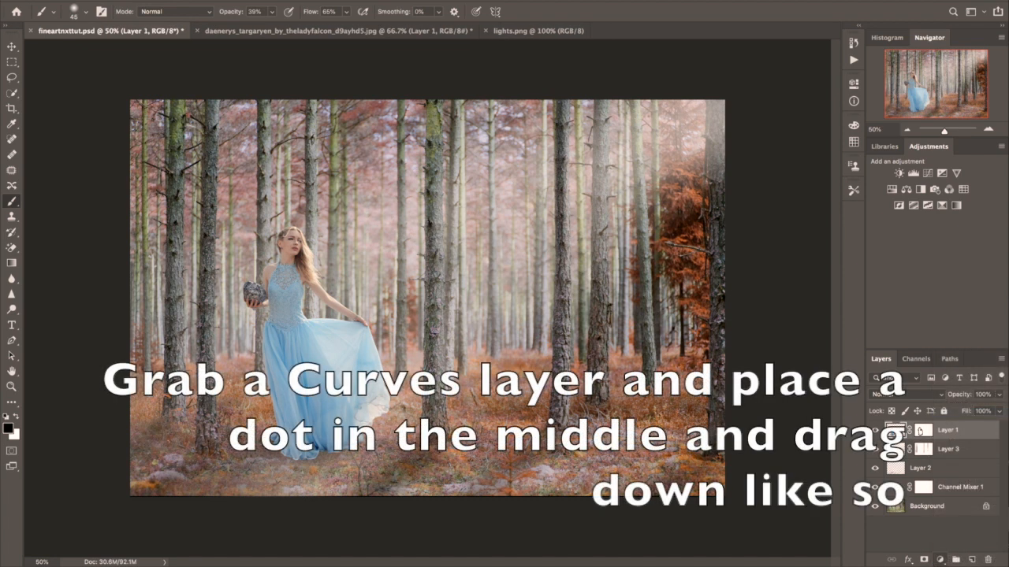
{"action": "left_click_drag", "start_coordinate": [783, 187], "coordinate": [796, 201]}
{"action": "key", "text": "ctrl+i"}
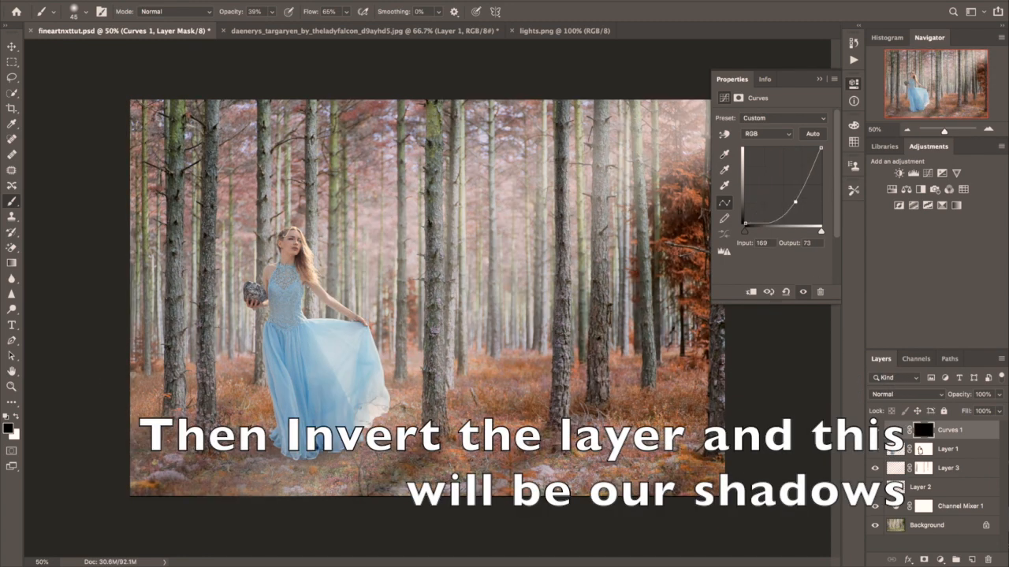
Step: Add a second Curves adjustment, raise its midpoint to input 102, output 179, and invert its mask
{"action": "left_click", "coordinate": [939, 560]}
{"action": "left_click", "coordinate": [946, 413]}
{"action": "left_click_drag", "start_coordinate": [777, 194], "coordinate": [775, 172]}
{"action": "key", "text": "ctrl+i"}
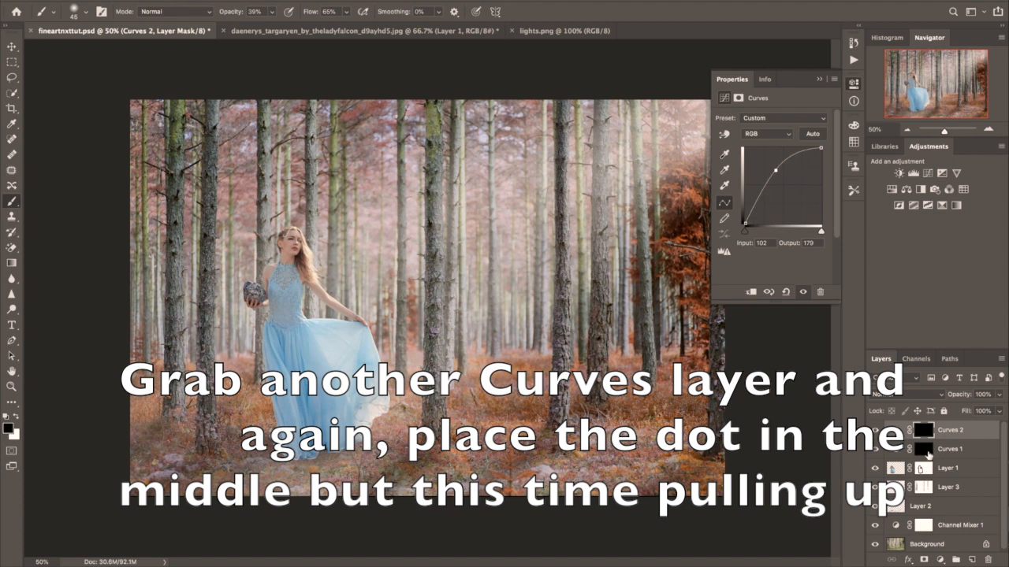
Step: Select the darkening Curves mask and set a white brush to 9% opacity
{"action": "left_click", "coordinate": [923, 449]}
{"action": "left_click", "coordinate": [18, 417]}
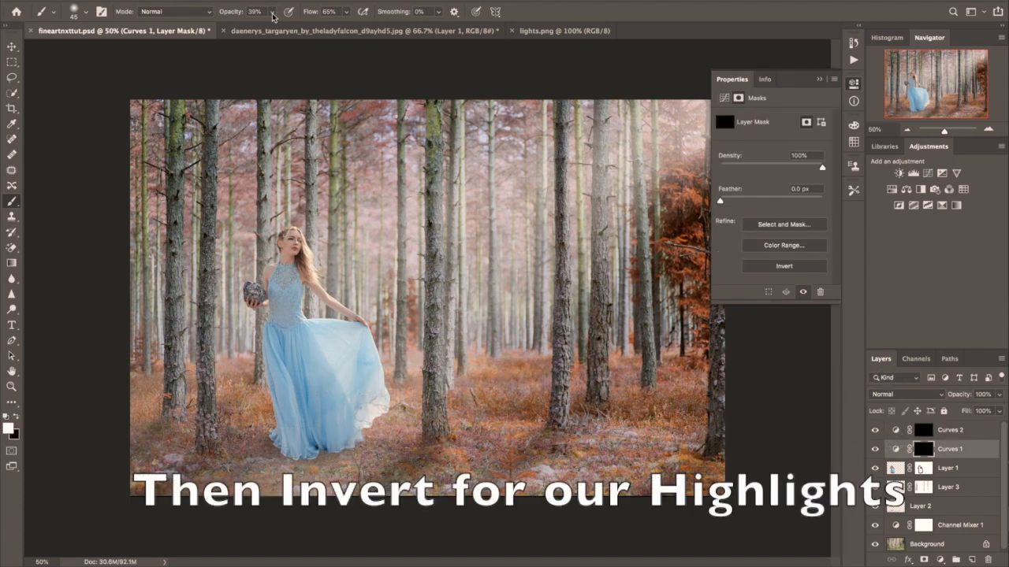
{"action": "left_click_drag", "start_coordinate": [236, 14], "coordinate": [223, 16]}
{"action": "left_click_drag", "start_coordinate": [221, 14], "coordinate": [218, 15]}
Step: Paint shadows onto the woman's face, hair and upper body on the darkening Curves mask, varying the brush size up to 35
{"action": "key", "text": "ctrl+plus"}
{"action": "key", "text": "ctrl+plus"}
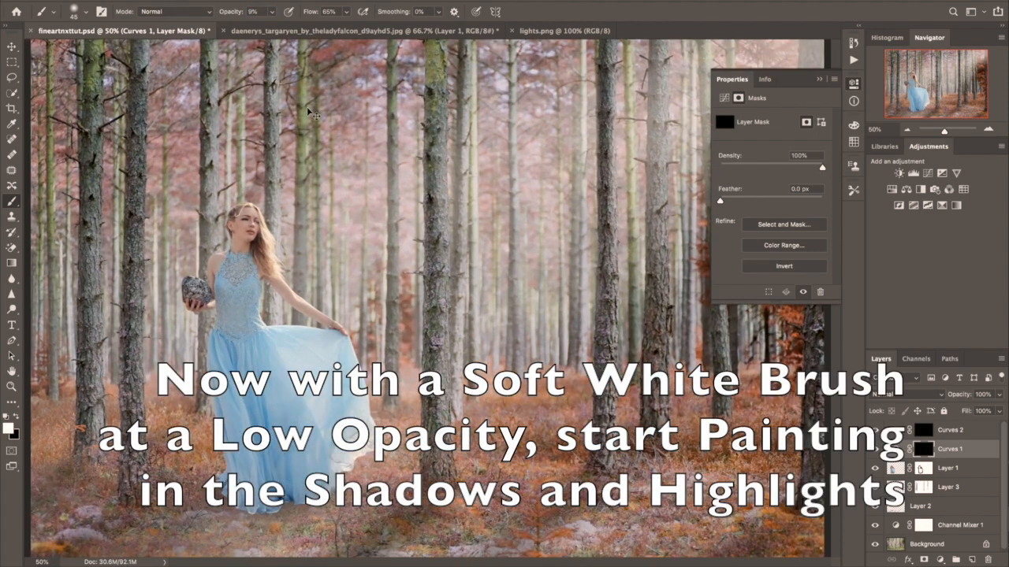
{"action": "left_click_drag", "start_coordinate": [443, 293], "coordinate": [690, 299]}
{"action": "key", "text": "ctrl+plus"}
{"action": "left_click_drag", "start_coordinate": [415, 281], "coordinate": [430, 425]}
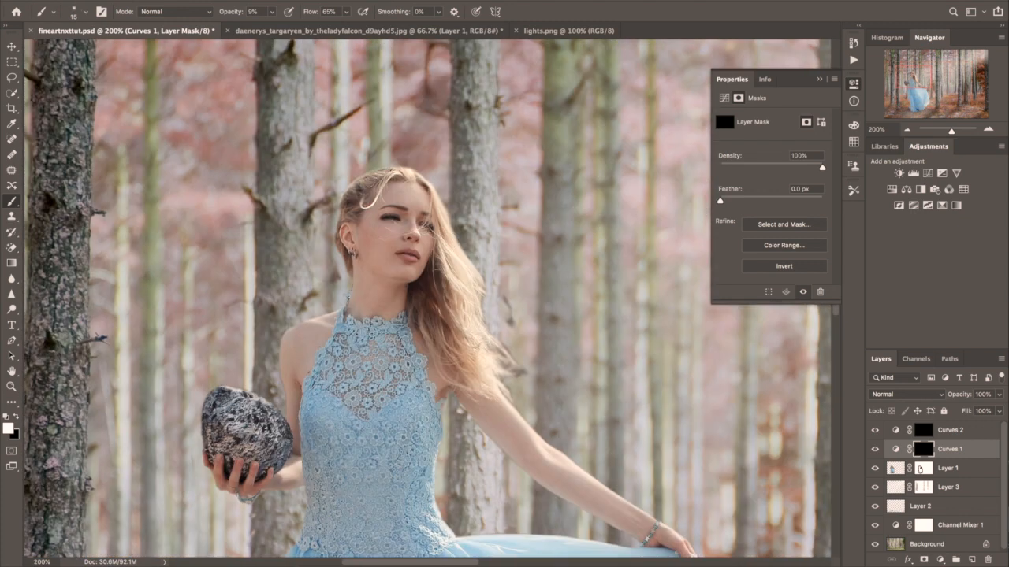
{"action": "key", "text": "bracketleft"}
{"action": "key", "text": "bracketleft"}
{"action": "key", "text": "bracketleft"}
{"action": "key", "text": "bracketleft"}
{"action": "key", "text": "bracketleft"}
{"action": "key", "text": "bracketright"}
{"action": "key", "text": "bracketright"}
{"action": "key", "text": "bracketright"}
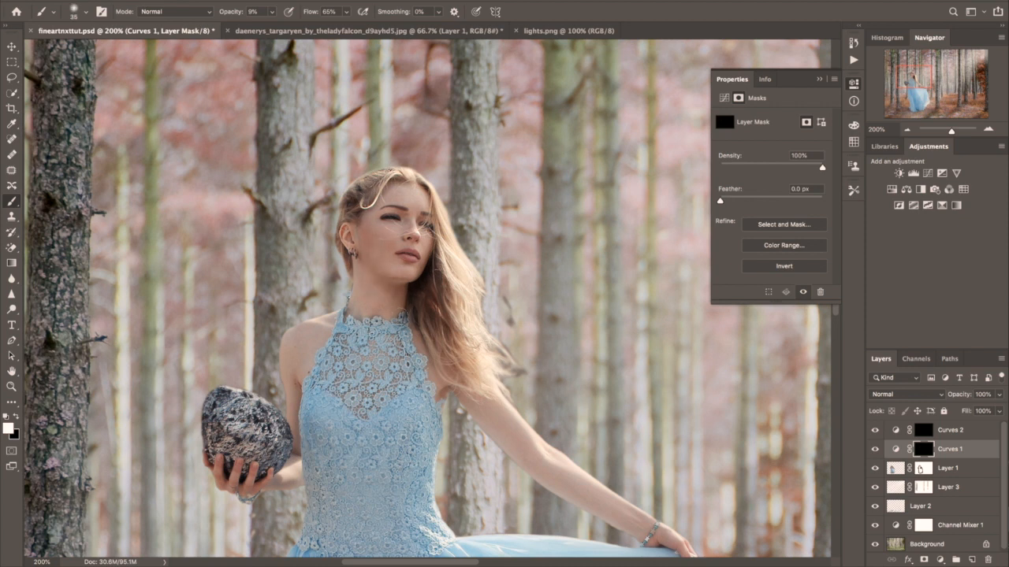
Step: Darken the shaded parts of the stone and lace bodice with a small brush on the darkening Curves mask
{"action": "key", "text": "ctrl+plus"}
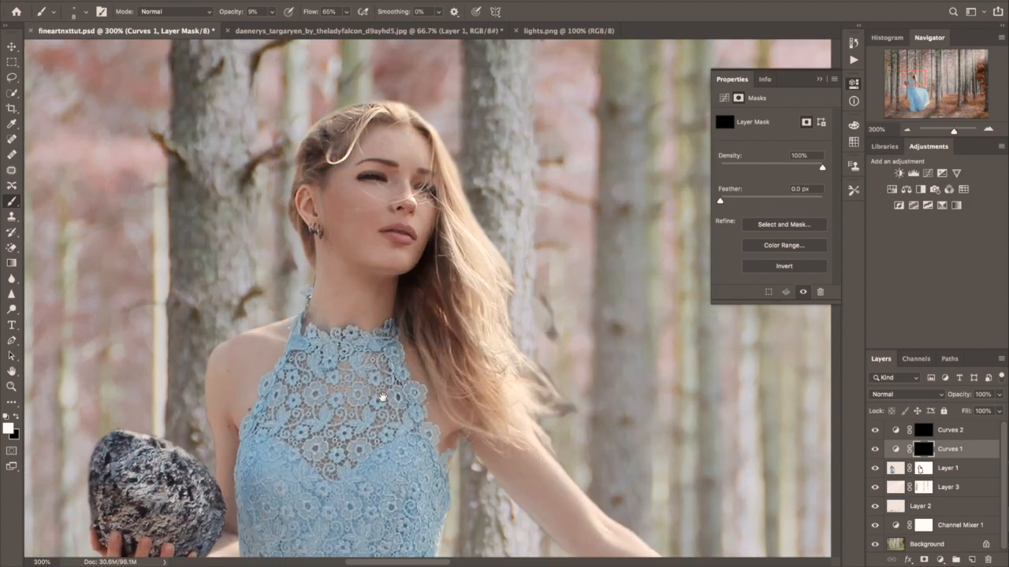
{"action": "left_click_drag", "start_coordinate": [381, 397], "coordinate": [547, 262]}
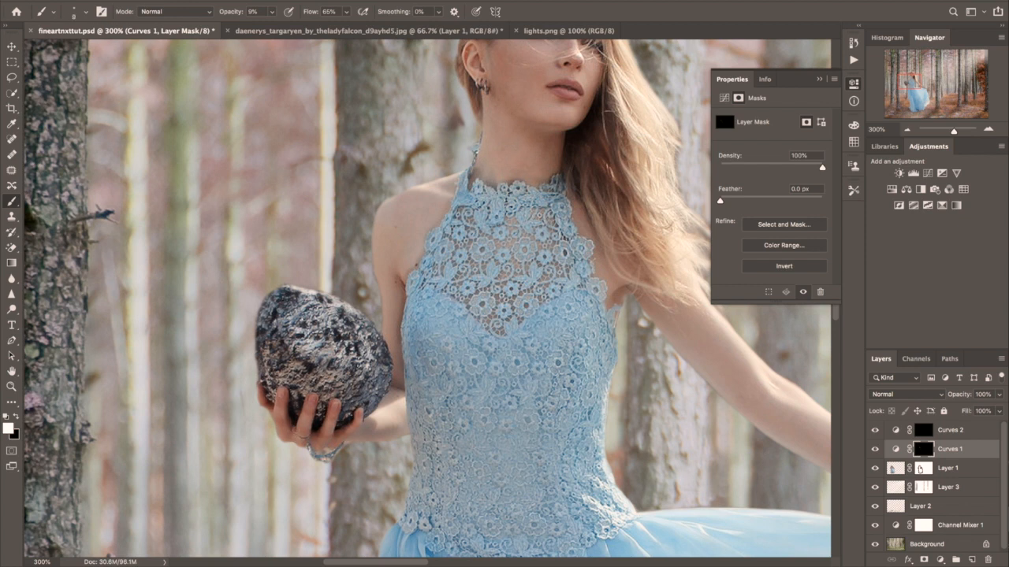
{"action": "left_click", "coordinate": [923, 468]}
{"action": "key", "text": "x"}
{"action": "key", "text": "x"}
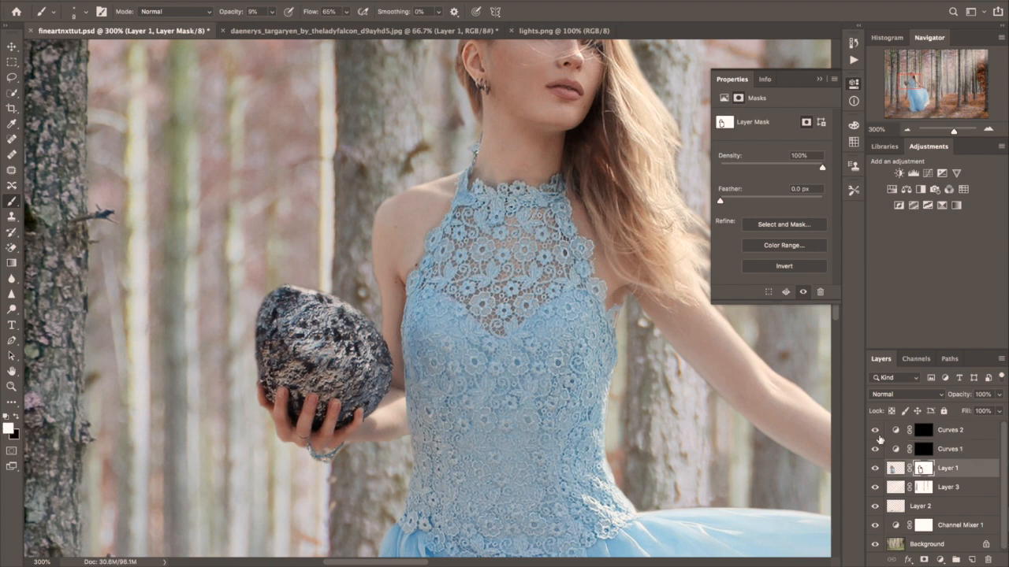
{"action": "left_click", "coordinate": [923, 449]}
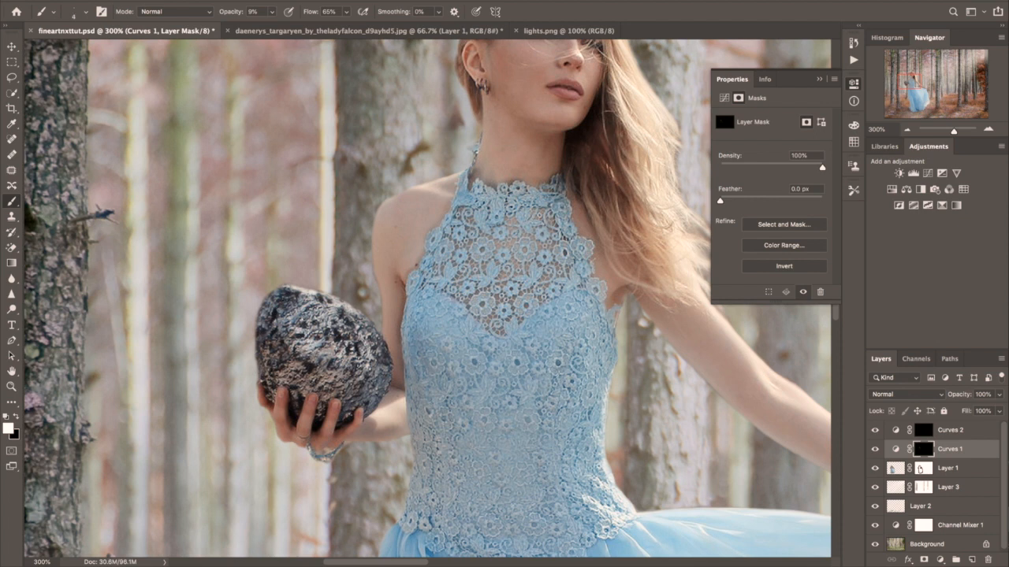
Step: Paint shadows into the upper skirt folds just below the bodice on the darkening Curves mask
{"action": "left_click_drag", "start_coordinate": [544, 552], "coordinate": [459, 324]}
{"action": "key", "text": "super+minus"}
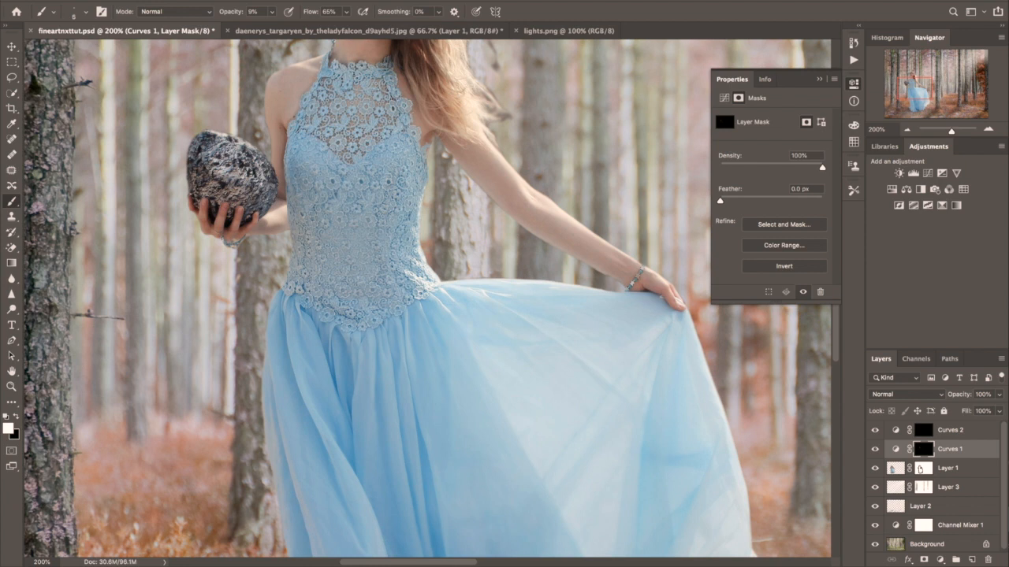
{"action": "key", "text": "bracketright"}
{"action": "key", "text": "bracketright"}
{"action": "left_click_drag", "start_coordinate": [349, 339], "coordinate": [350, 389]}
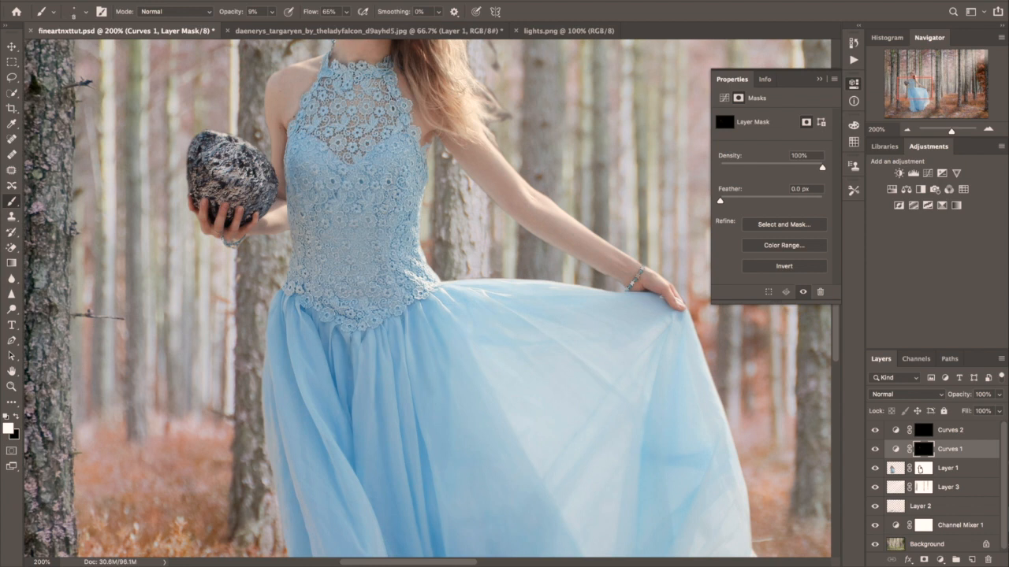
{"action": "scroll", "coordinate": [387, 261], "scroll_direction": "down", "scroll_amount": 3}
{"action": "scroll", "coordinate": [465, 408], "scroll_direction": "down", "scroll_amount": 2}
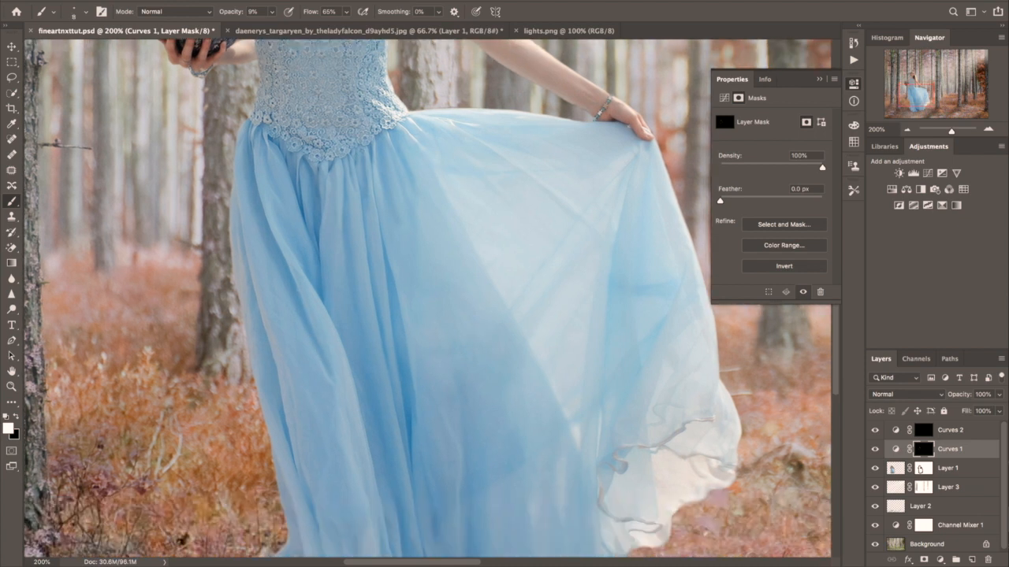
{"action": "key", "text": "x"}
{"action": "key", "text": "x"}
Step: Deepen the lower skirt folds and hem with a larger brush on the darkening Curves mask
{"action": "left_click_drag", "start_coordinate": [464, 464], "coordinate": [480, 346]}
{"action": "key", "text": "bracketright"}
{"action": "key", "text": "bracketright"}
{"action": "key", "text": "bracketright"}
{"action": "key", "text": "bracketright"}
{"action": "mouse_move", "coordinate": [295, 443]}
{"action": "left_mouse_down"}
{"action": "mouse_move", "coordinate": [314, 493]}
{"action": "mouse_move", "coordinate": [278, 226]}
{"action": "mouse_move", "coordinate": [329, 367]}
{"action": "left_mouse_up"}
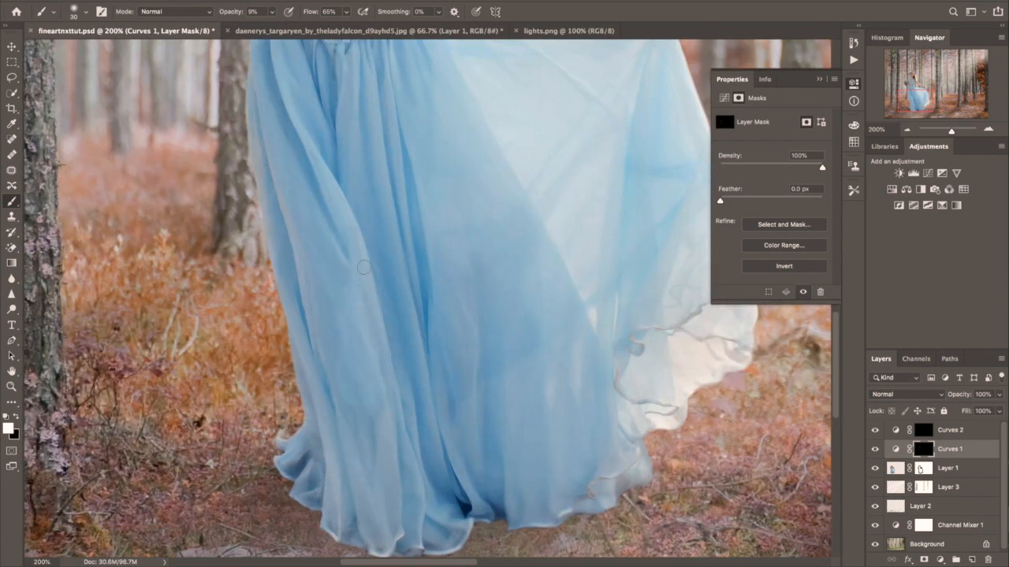
{"action": "key", "text": "ctrl+minus"}
{"action": "key", "text": "bracketright"}
{"action": "key", "text": "bracketright"}
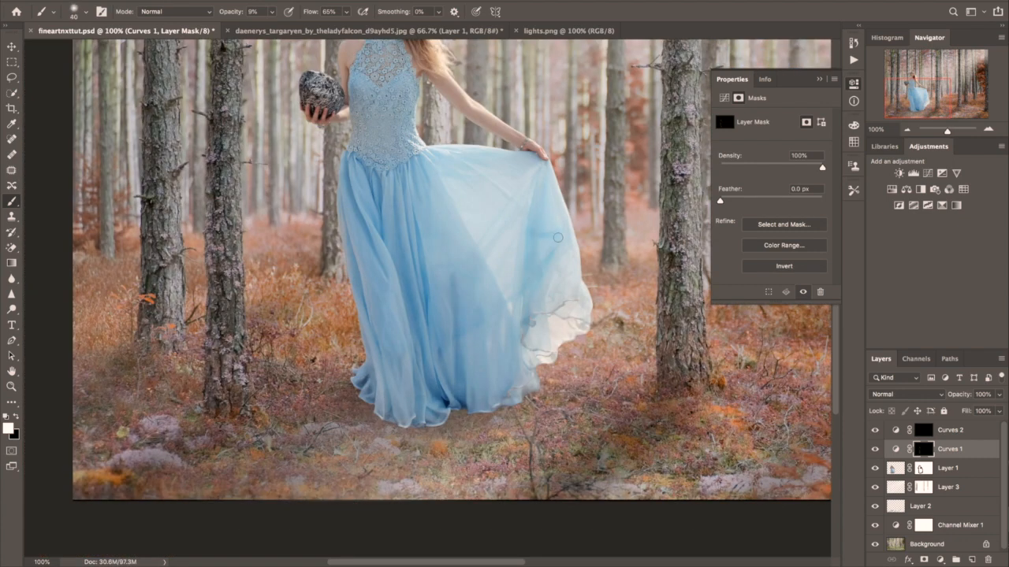
{"action": "key", "text": "bracketright"}
Step: Switch to the brightening Curves mask and paint highlights on the woman's hair and upper body
{"action": "key", "text": "alt+bracketright"}
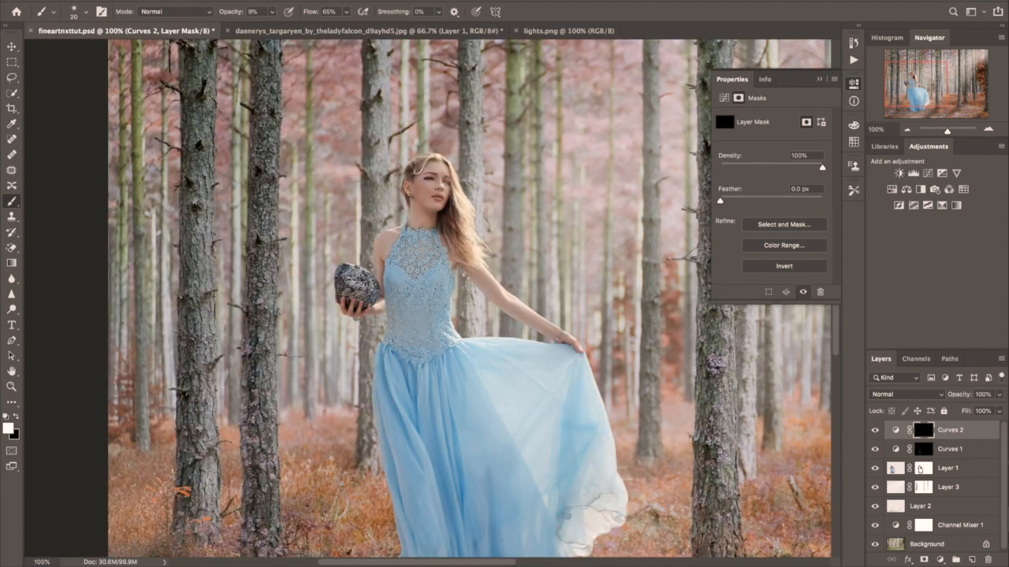
{"action": "key", "text": "bracketleft"}
{"action": "key", "text": "ctrl+equal"}
{"action": "key", "text": "bracketleft"}
{"action": "key", "text": "bracketleft"}
{"action": "key", "text": "bracketleft"}
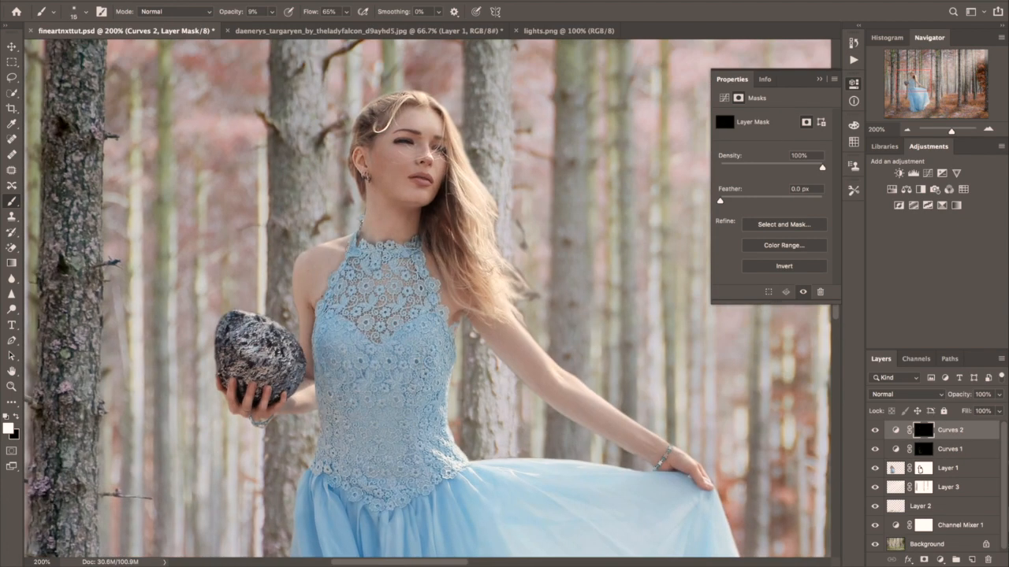
{"action": "left_click_drag", "start_coordinate": [463, 239], "coordinate": [484, 285]}
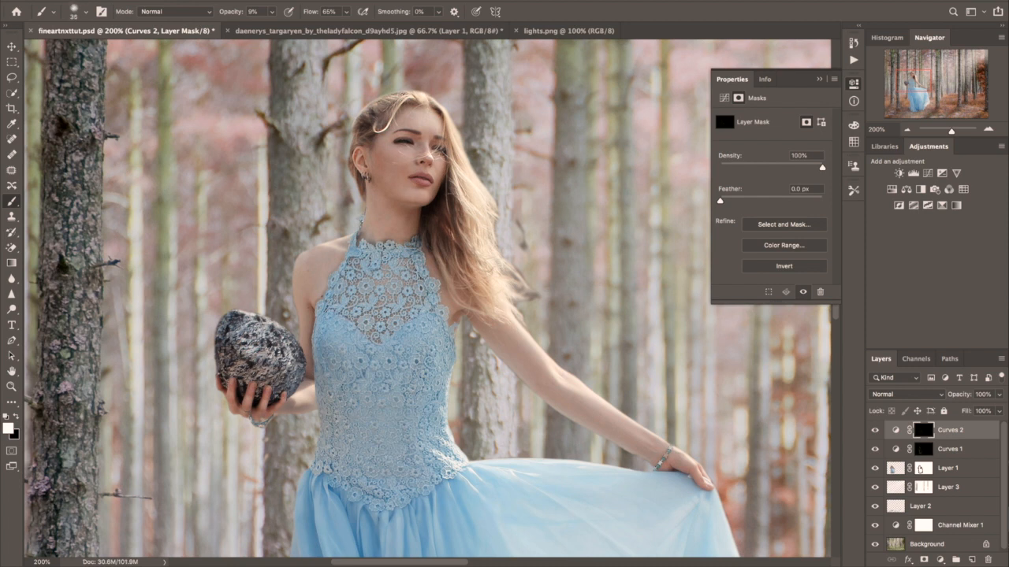
Step: Return to the darkening Curves mask, set the brush opacity to 4%, and paint faint shadows on the arm and dress
{"action": "left_click_drag", "start_coordinate": [472, 354], "coordinate": [343, 209]}
{"action": "left_click", "coordinate": [924, 449]}
{"action": "key", "text": "bracketleft"}
{"action": "key", "text": "bracketleft"}
{"action": "key", "text": "0"}
{"action": "key", "text": "4"}
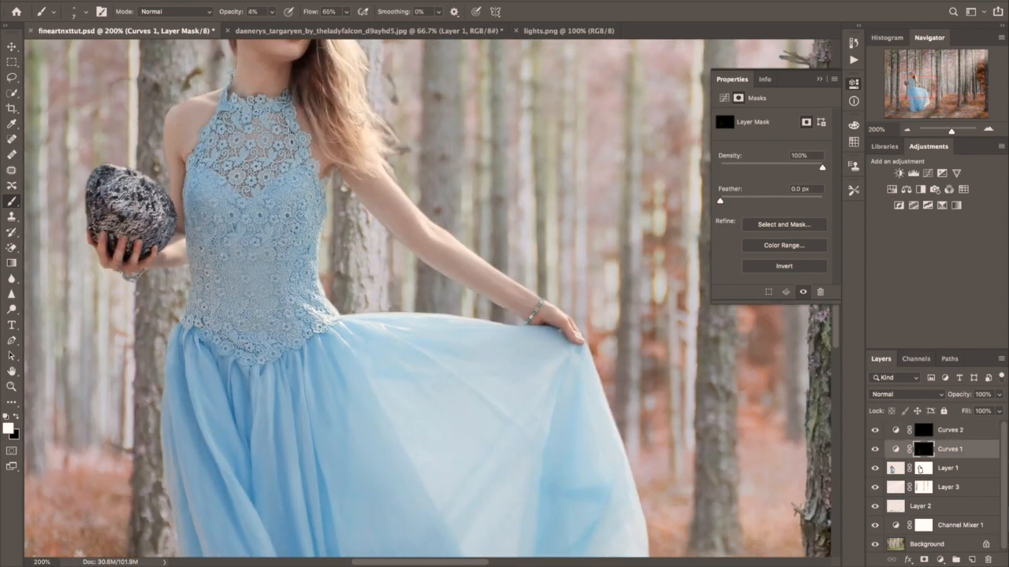
{"action": "key", "text": "bracketright"}
{"action": "key", "text": "bracketright"}
{"action": "key", "text": "bracketright"}
{"action": "key", "text": "bracketright"}
{"action": "key", "text": "bracketright"}
{"action": "key", "text": "bracketright"}
{"action": "key", "text": "bracketright"}
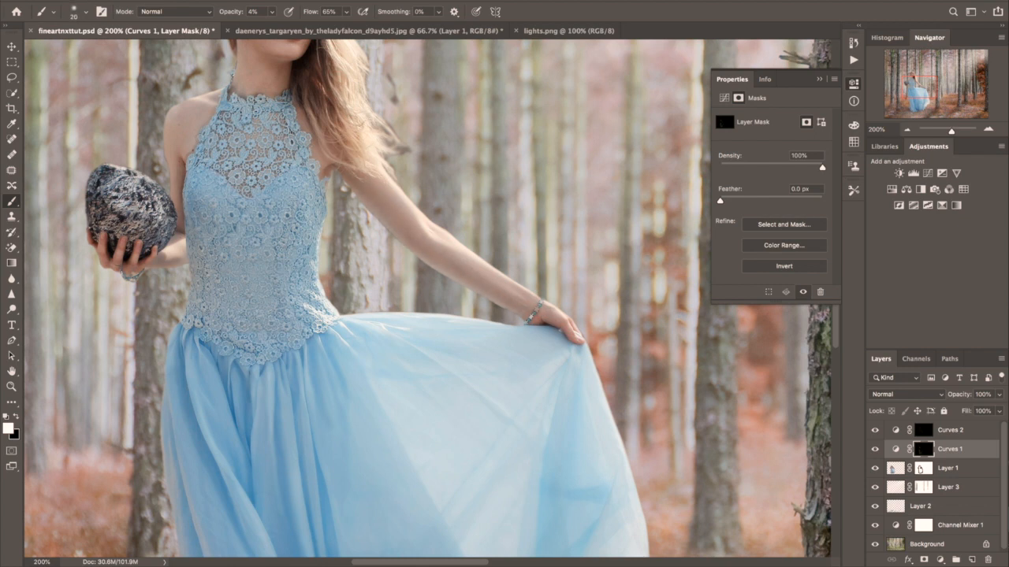
{"action": "scroll", "coordinate": [432, 298], "scroll_direction": "up", "scroll_amount": 2}
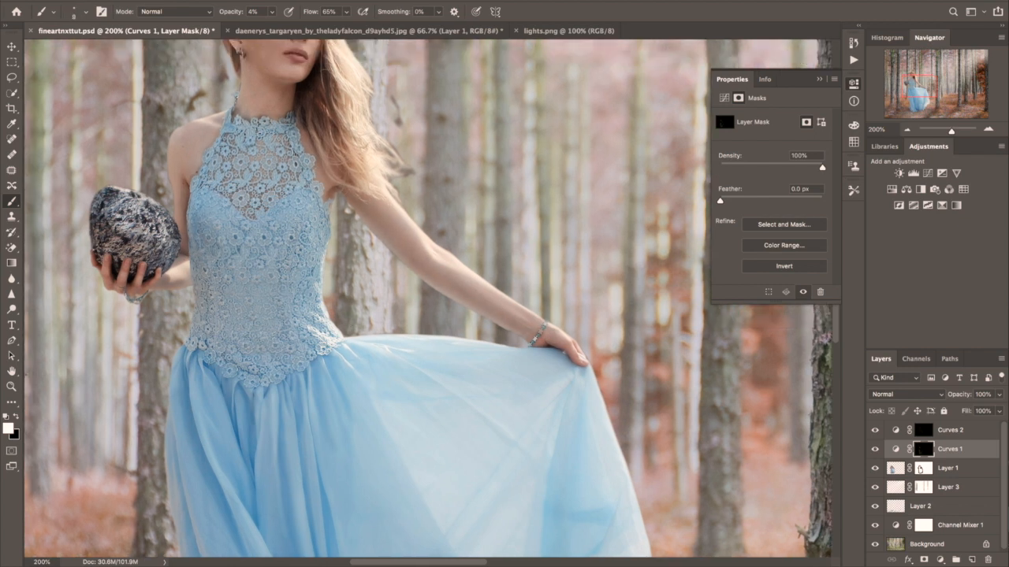
Step: Set the brush opacity to 8% and paint shadows along the large foreground tree trunks on the darkening Curves mask
{"action": "key", "text": "ctrl+minus"}
{"action": "key", "text": "ctrl+minus"}
{"action": "key", "text": "ctrl+minus"}
{"action": "key", "text": "0"}
{"action": "key", "text": "8"}
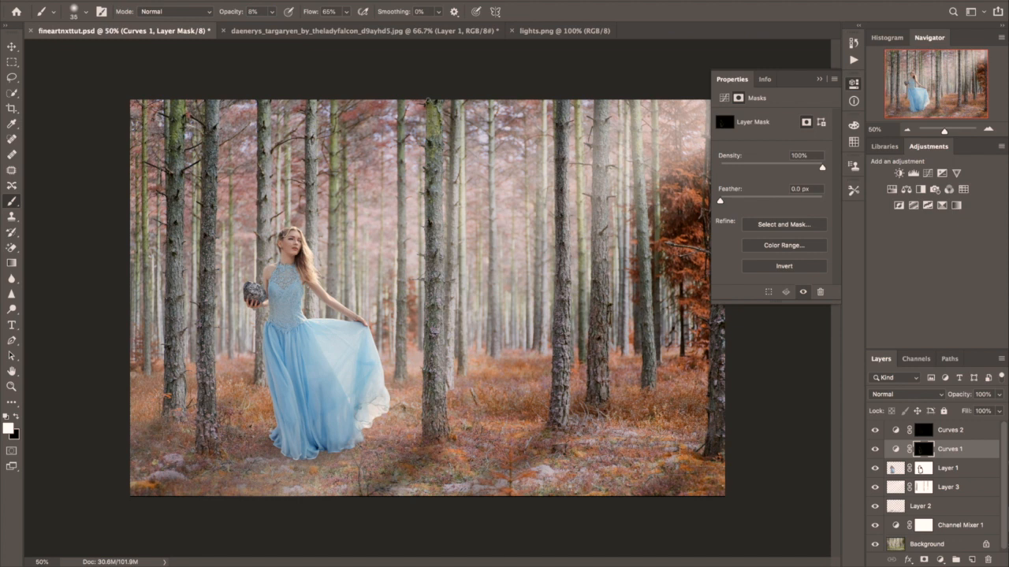
{"action": "key", "text": "bracketleft"}
{"action": "key", "text": "bracketleft"}
{"action": "left_click_drag", "start_coordinate": [428, 260], "coordinate": [430, 405]}
{"action": "left_click_drag", "start_coordinate": [557, 132], "coordinate": [556, 418]}
{"action": "left_click_drag", "start_coordinate": [200, 356], "coordinate": [200, 403]}
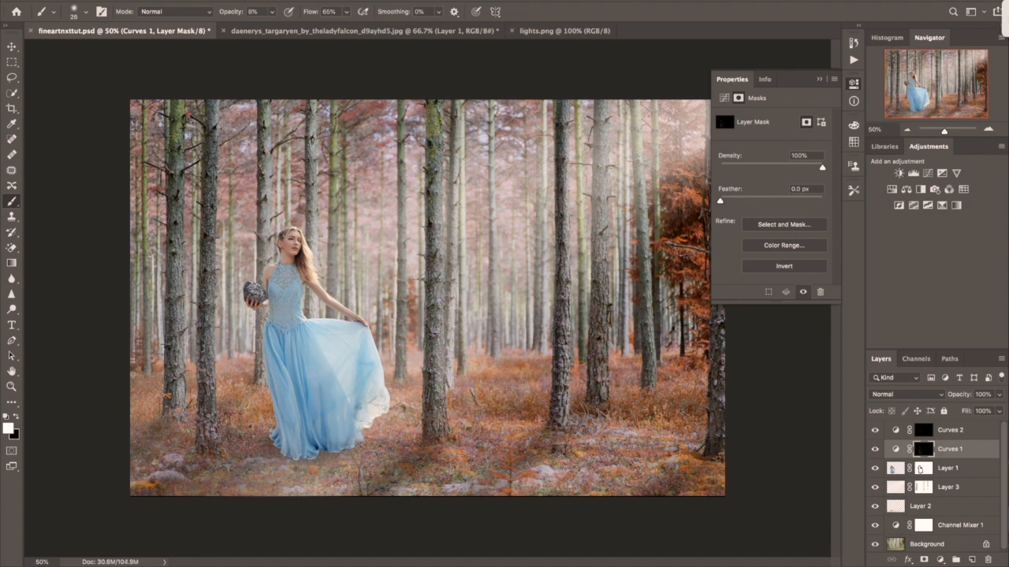
Step: Darken the remaining trunks, including the thinner background trees, on the same Curves mask
{"action": "mouse_move", "coordinate": [309, 100]}
{"action": "left_mouse_down"}
{"action": "mouse_move", "coordinate": [308, 236]}
{"action": "mouse_move", "coordinate": [329, 268]}
{"action": "left_mouse_up"}
{"action": "left_click_drag", "start_coordinate": [451, 121], "coordinate": [445, 381]}
{"action": "left_click_drag", "start_coordinate": [398, 325], "coordinate": [397, 375]}
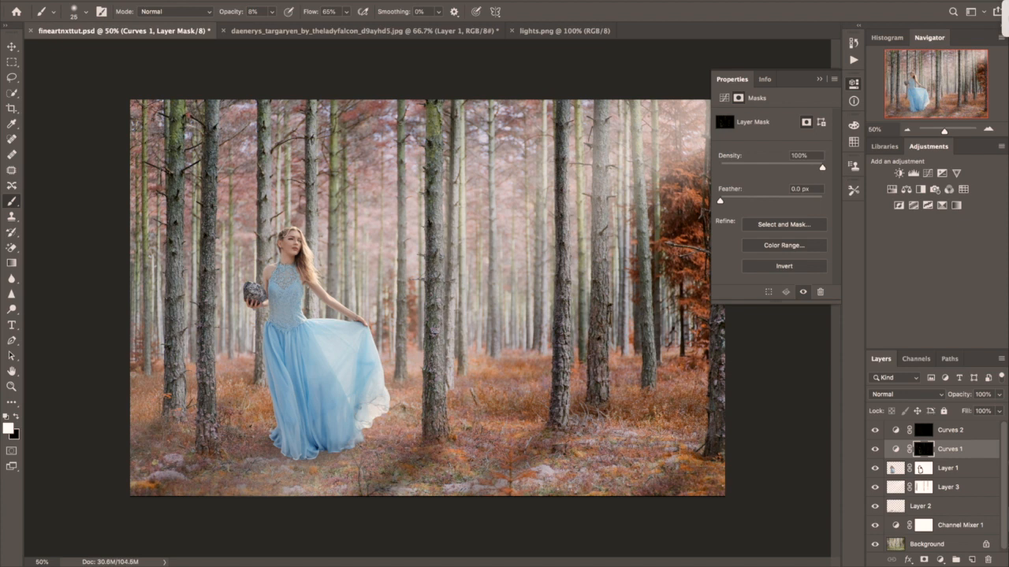
{"action": "left_click_drag", "start_coordinate": [595, 101], "coordinate": [592, 391]}
{"action": "left_click_drag", "start_coordinate": [634, 104], "coordinate": [633, 165]}
{"action": "left_click_drag", "start_coordinate": [171, 104], "coordinate": [168, 410]}
Step: Switch to the brightening Curves mask and paint highlights along the lit edges of the tree trunks
{"action": "left_click", "coordinate": [924, 430]}
{"action": "left_click_drag", "start_coordinate": [183, 140], "coordinate": [180, 404]}
{"action": "left_click_drag", "start_coordinate": [210, 353], "coordinate": [215, 168]}
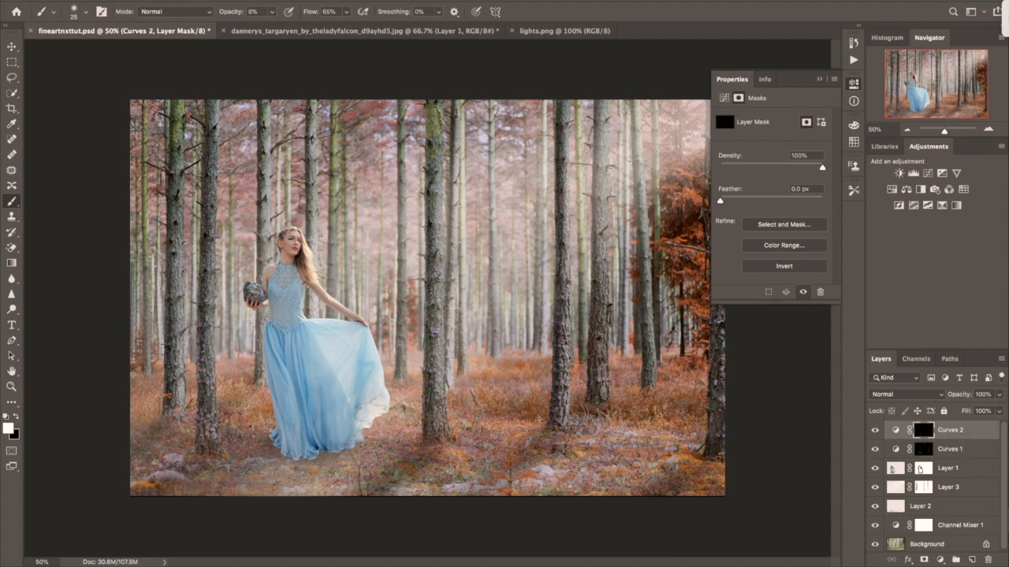
{"action": "left_click_drag", "start_coordinate": [442, 367], "coordinate": [442, 400]}
{"action": "left_click_drag", "start_coordinate": [567, 119], "coordinate": [567, 138]}
{"action": "left_click_drag", "start_coordinate": [565, 365], "coordinate": [565, 413]}
{"action": "mouse_move", "coordinate": [605, 390]}
{"action": "left_mouse_down"}
{"action": "mouse_move", "coordinate": [604, 121]}
{"action": "mouse_move", "coordinate": [652, 368]}
{"action": "left_mouse_up"}
{"action": "left_click_drag", "start_coordinate": [605, 235], "coordinate": [607, 114]}
{"action": "left_click_drag", "start_coordinate": [440, 282], "coordinate": [443, 353]}
Step: Enlarge the brush to 70 px and swap the foreground color to black
{"action": "key", "text": "bracketright"}
{"action": "key", "text": "bracketright"}
{"action": "key", "text": "bracketright"}
{"action": "key", "text": "bracketright"}
{"action": "key", "text": "bracketright"}
{"action": "key", "text": "bracketright"}
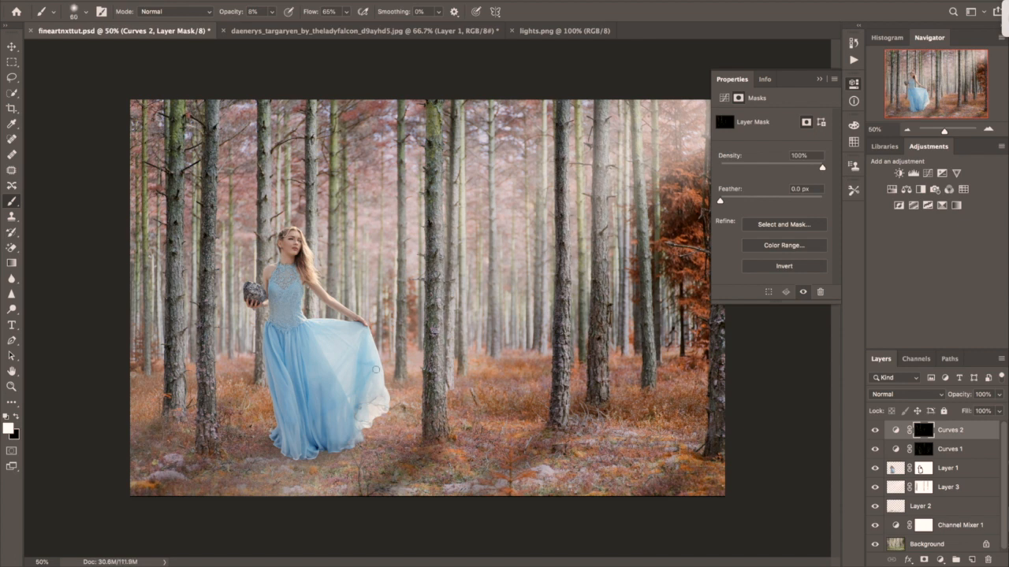
{"action": "key", "text": "bracketright"}
{"action": "key", "text": "x"}
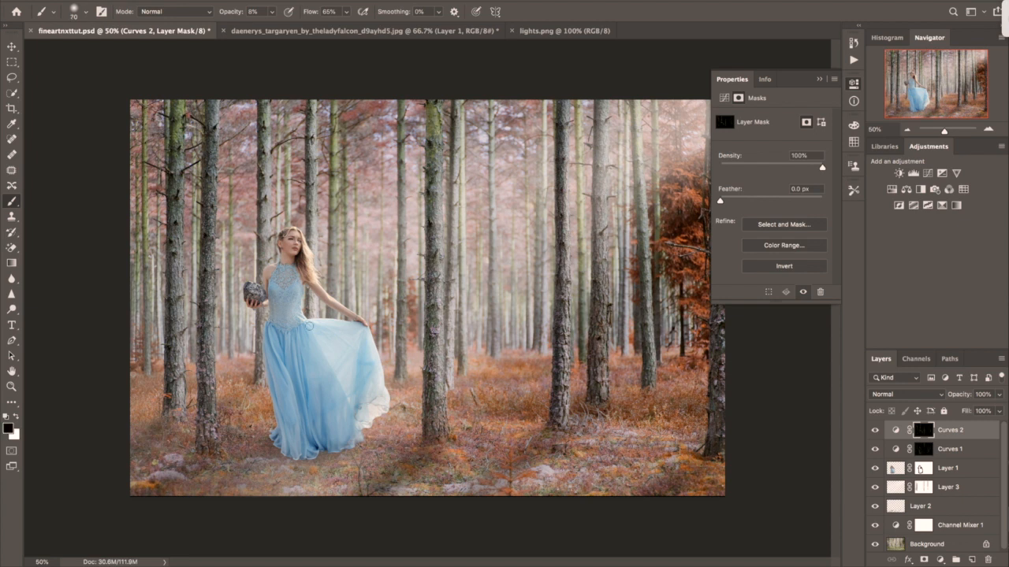
Step: Add a new blank layer above the Curves 2 adjustment
{"action": "left_click", "coordinate": [939, 559]}
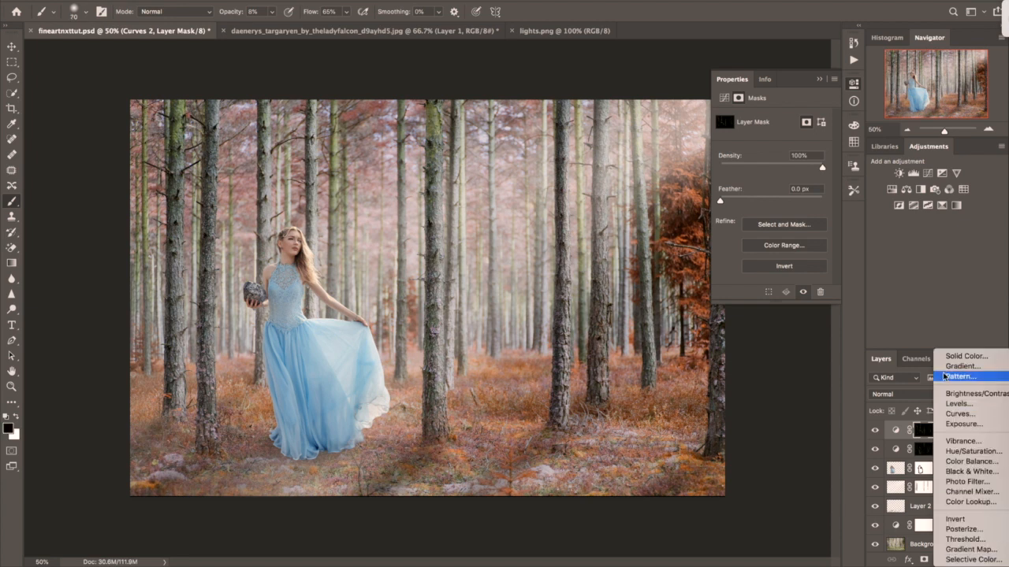
{"action": "left_click", "coordinate": [873, 557]}
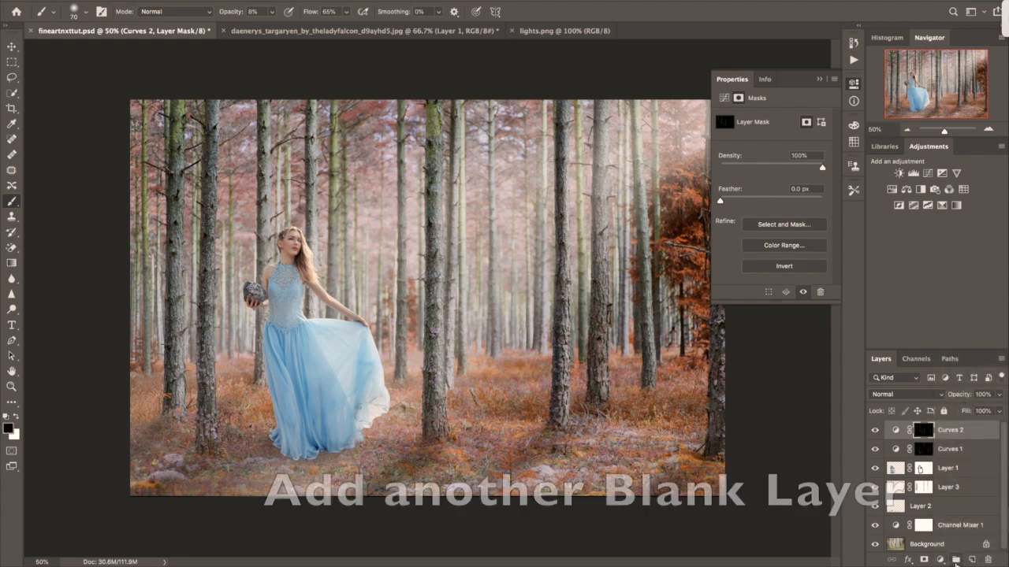
{"action": "left_click", "coordinate": [970, 561]}
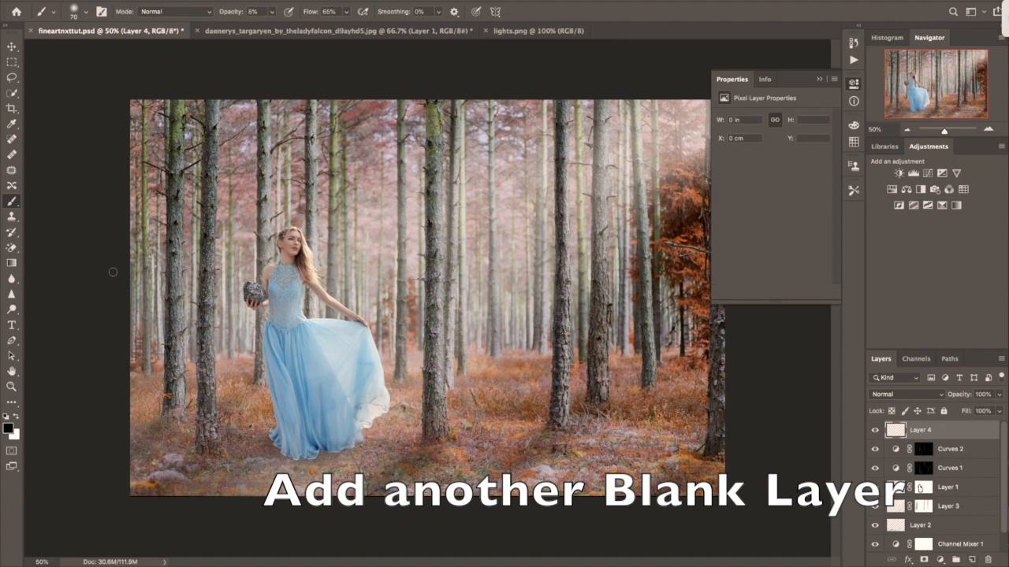
Step: Choose a light pink foreground color for the woman's blush and return to the Brush tool
{"action": "key", "text": "super+plus"}
{"action": "key", "text": "super+plus"}
{"action": "scroll", "coordinate": [491, 167], "scroll_direction": "left", "scroll_amount": 8}
{"action": "scroll", "coordinate": [504, 300], "scroll_direction": "right", "scroll_amount": 10}
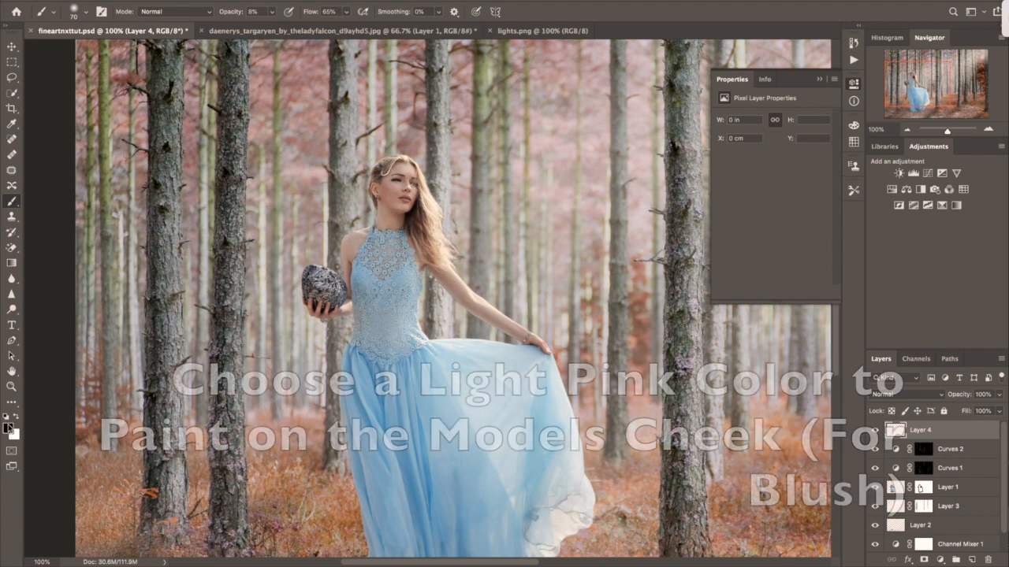
{"action": "left_click", "coordinate": [8, 427]}
{"action": "left_click", "coordinate": [111, 287]}
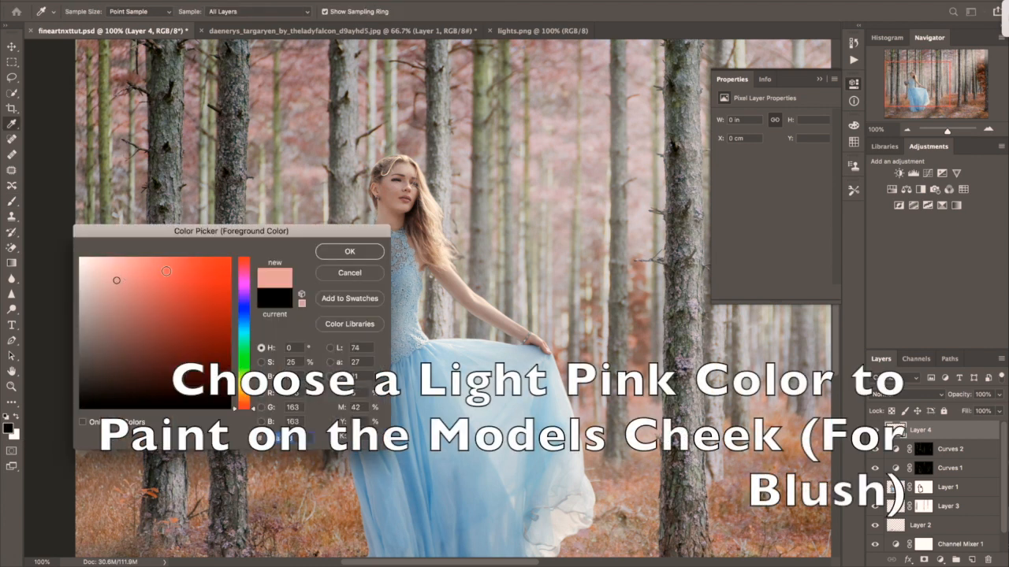
{"action": "left_click", "coordinate": [349, 251]}
{"action": "key", "text": "b"}
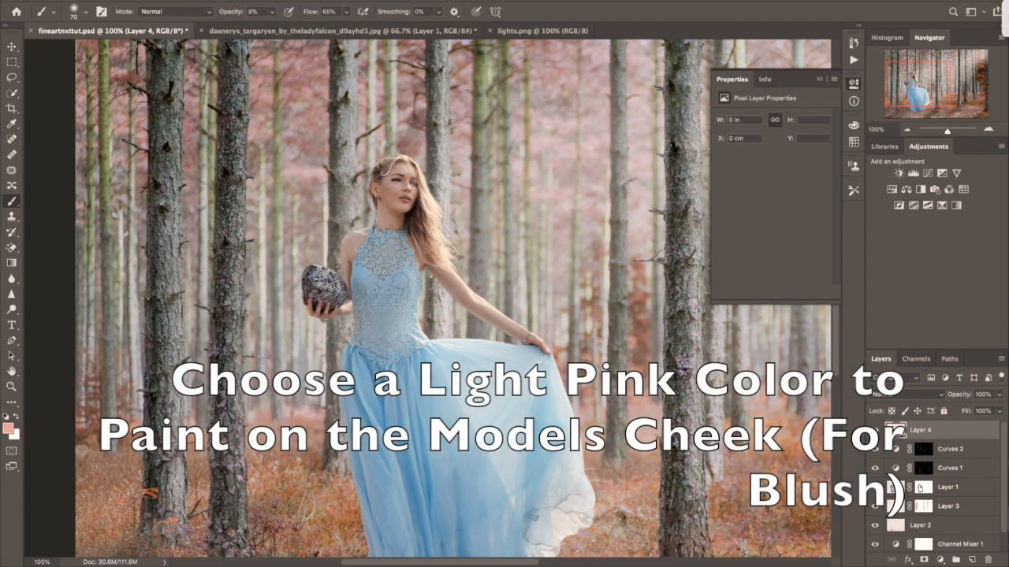
Step: Dab blush onto the woman's cheek with a 40 px brush at 22% opacity and set the blush layer's blending mode to Multiply
{"action": "key", "text": "bracketleft"}
{"action": "key", "text": "bracketleft"}
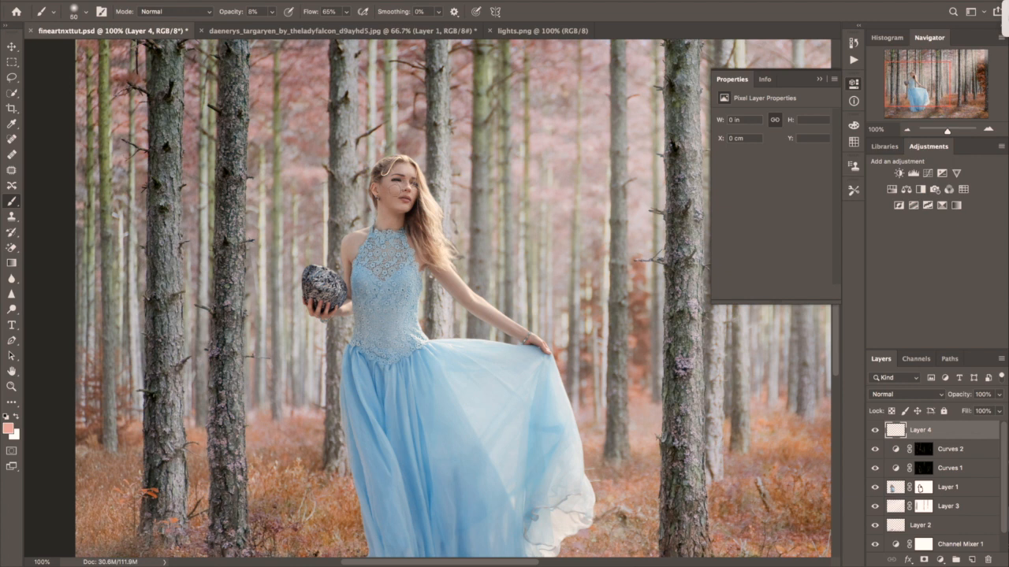
{"action": "key", "text": "2"}
{"action": "key", "text": "2"}
{"action": "left_click", "coordinate": [396, 191]}
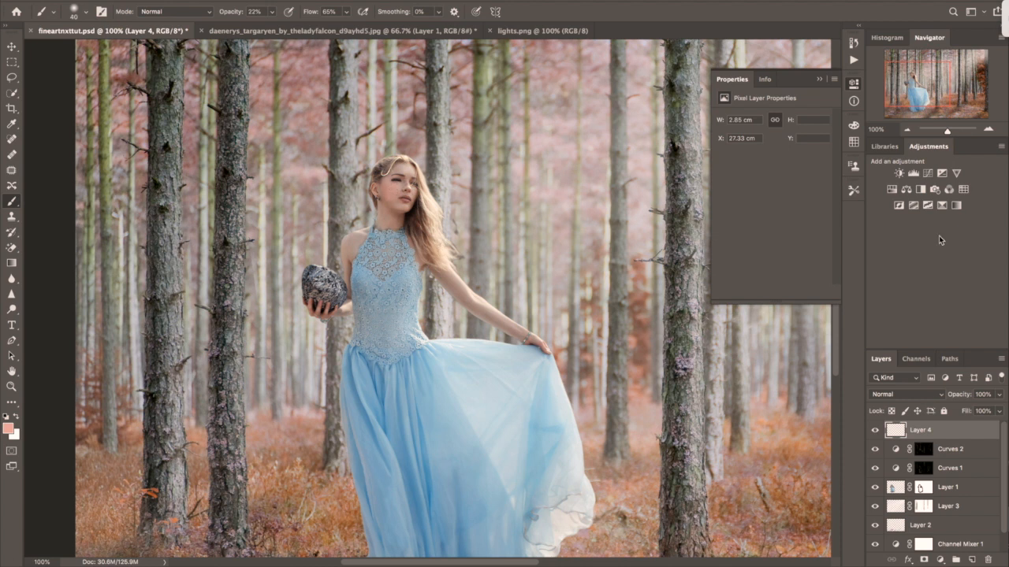
{"action": "left_click", "coordinate": [908, 394]}
{"action": "left_click", "coordinate": [904, 428]}
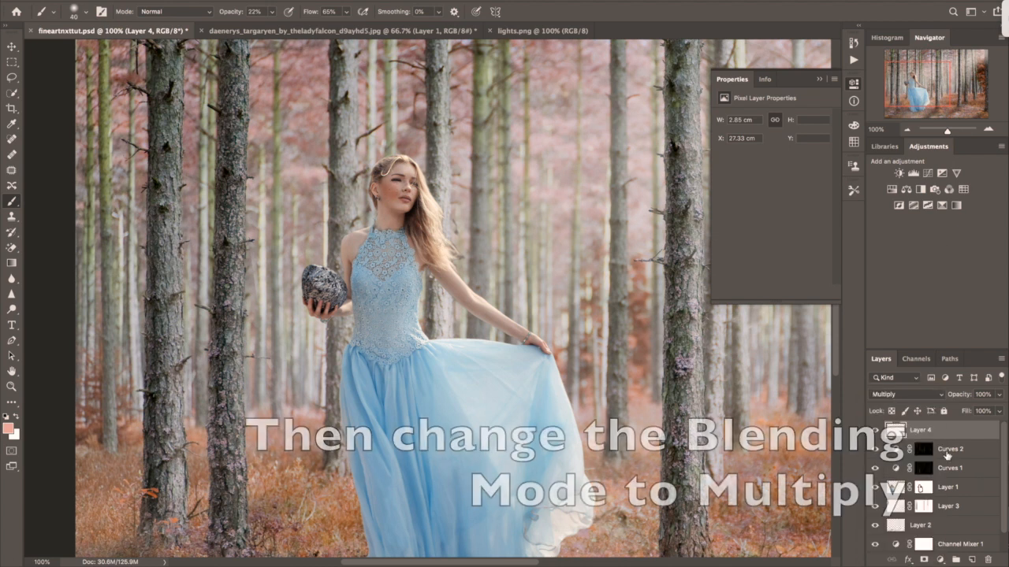
Step: Touch up the blush layer, reducing the Eraser to 50 px and adding another pink dab at the woman's head with a 45 px brush
{"action": "left_click_drag", "start_coordinate": [13, 254], "coordinate": [40, 250]}
{"action": "key", "text": "bracketleft"}
{"action": "key", "text": "bracketleft"}
{"action": "key", "text": "bracketleft"}
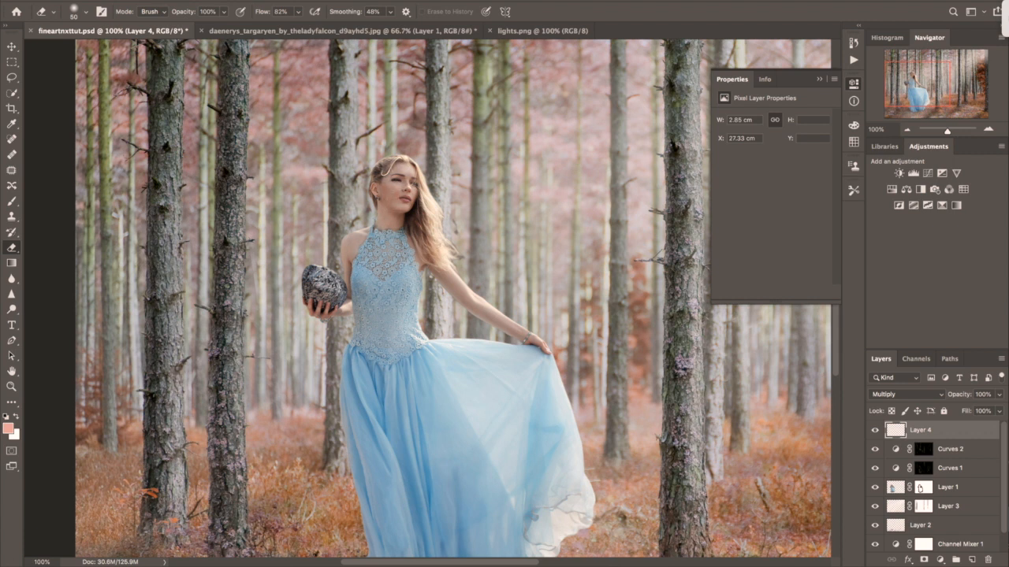
{"action": "key", "text": "b"}
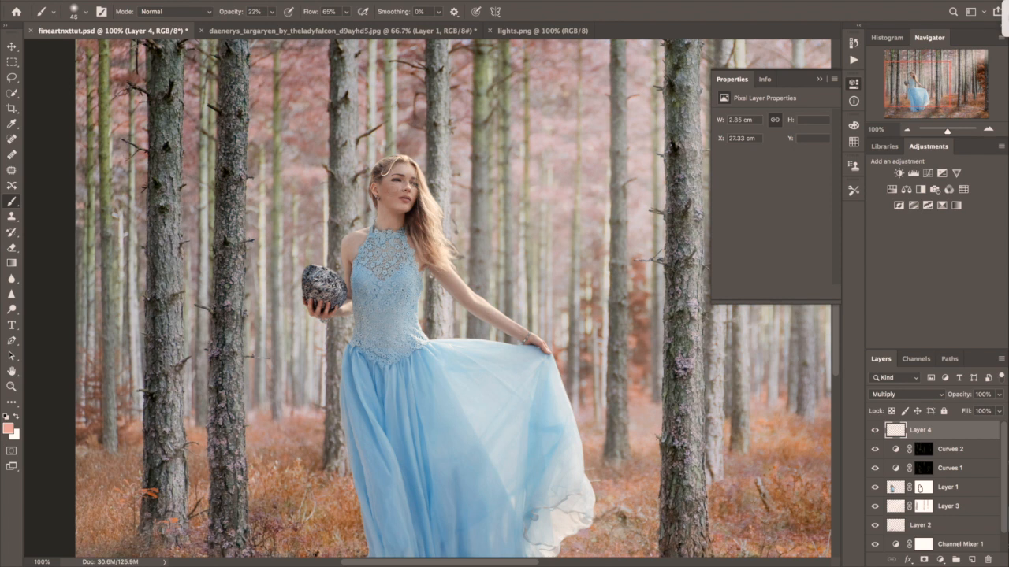
{"action": "left_click", "coordinate": [386, 154]}
{"action": "key", "text": "ctrl+minus"}
{"action": "key", "text": "ctrl+minus"}
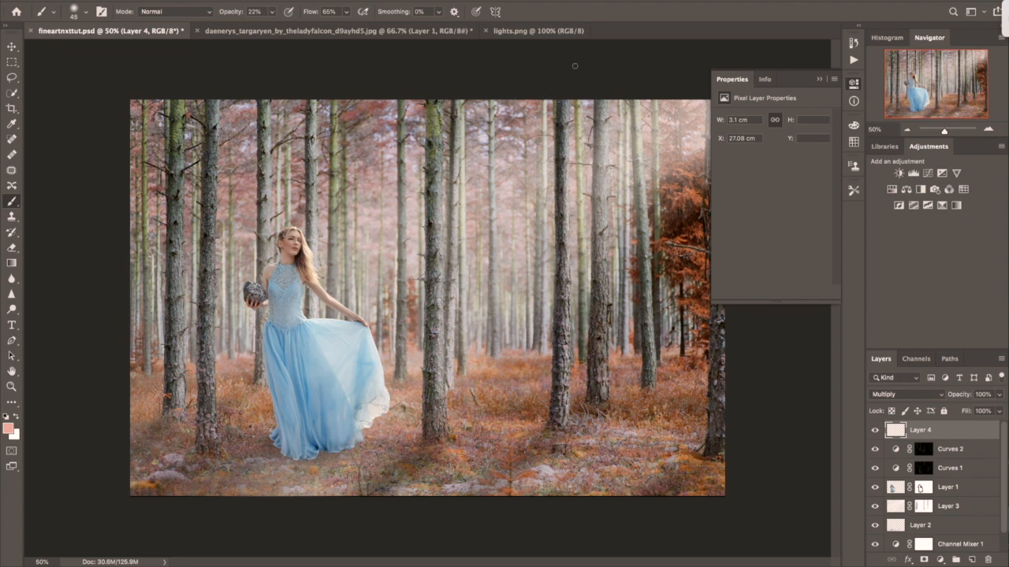
Step: Copy the golden bokeh overlay from lights.png into the forest composite as a new layer
{"action": "key", "text": "v"}
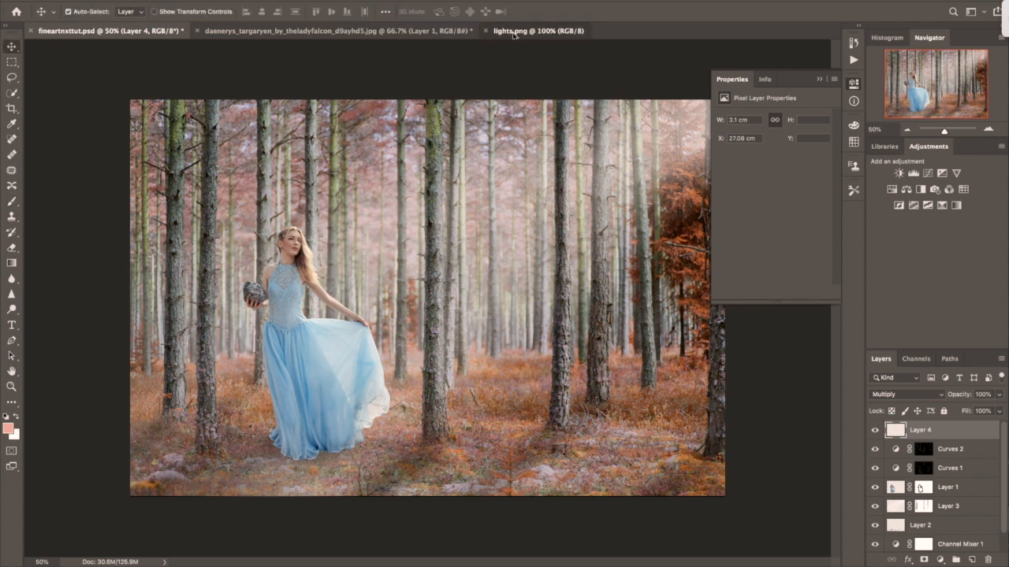
{"action": "left_click", "coordinate": [539, 30]}
{"action": "left_click_drag", "start_coordinate": [422, 180], "coordinate": [148, 32]}
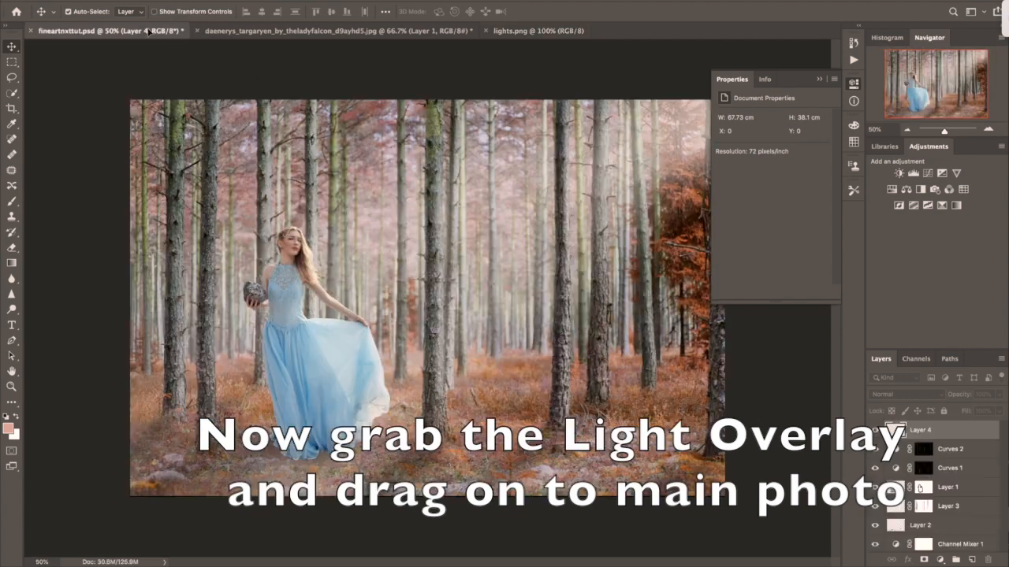
{"action": "left_click_drag", "start_coordinate": [429, 199], "coordinate": [471, 209]}
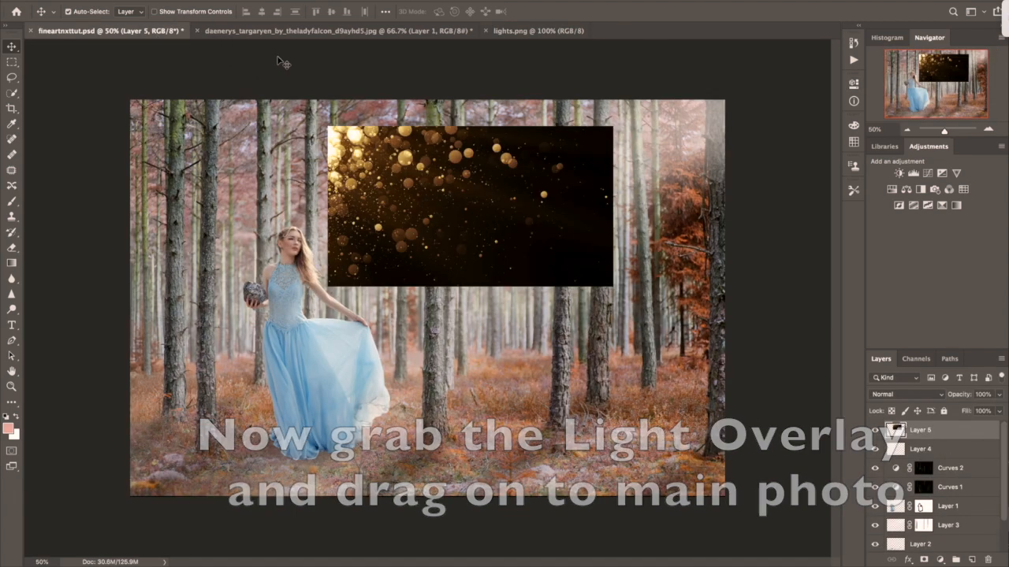
Step: Flip the light overlay horizontally so its bright corner faces the orange tree side
{"action": "left_click", "coordinate": [131, 1]}
{"action": "mouse_move", "coordinate": [150, 257]}
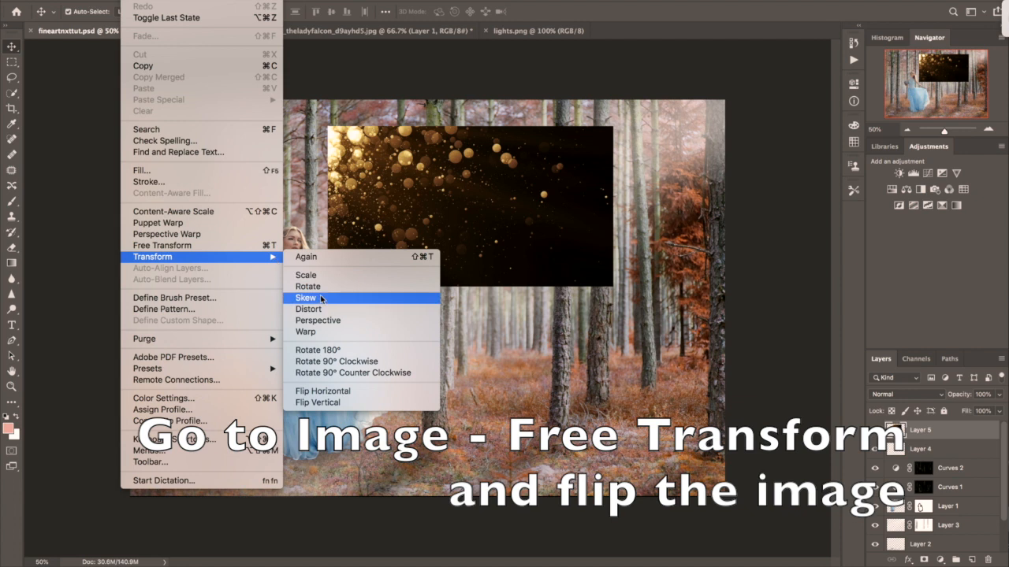
{"action": "left_click", "coordinate": [319, 391]}
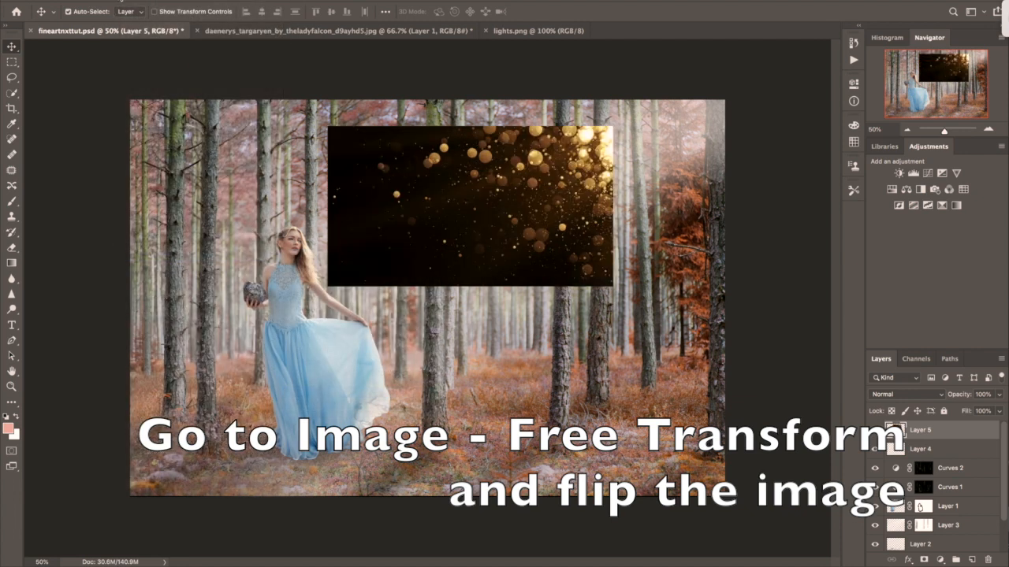
Step: Free Transform the light overlay, scaling it proportionally to 257.85% and positioning it to cover the whole canvas
{"action": "left_click", "coordinate": [130, 0]}
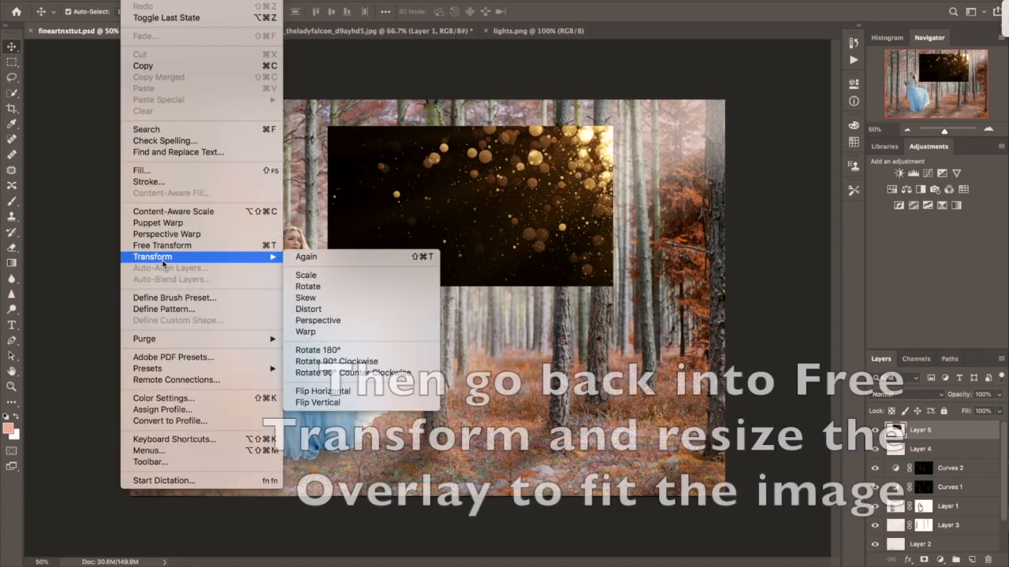
{"action": "left_click", "coordinate": [161, 245]}
{"action": "left_click_drag", "start_coordinate": [512, 206], "coordinate": [612, 186]}
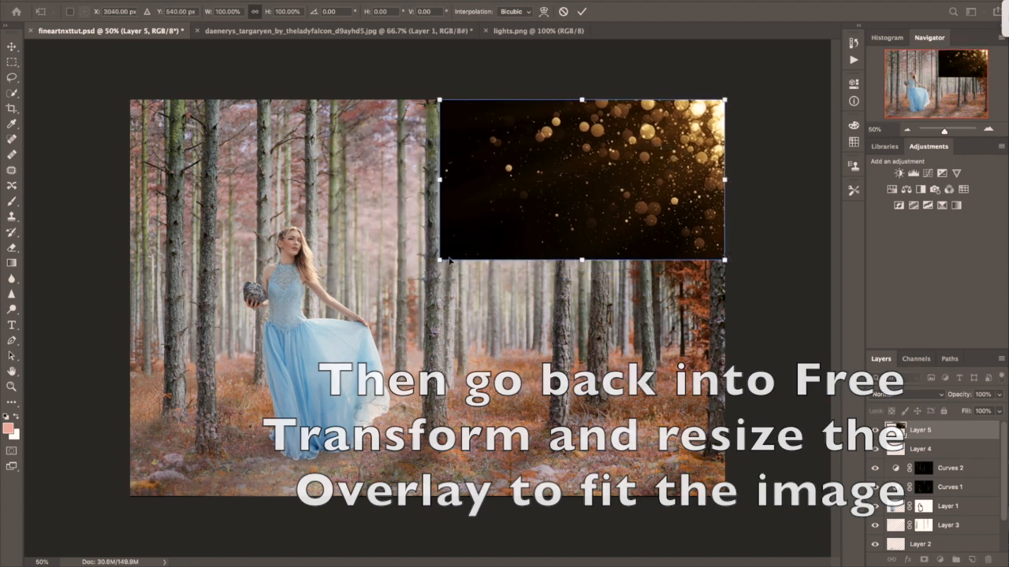
{"action": "left_click_drag", "start_coordinate": [439, 259], "coordinate": [71, 566]}
{"action": "mouse_move", "coordinate": [382, 364]}
{"action": "left_mouse_down"}
{"action": "mouse_move", "coordinate": [396, 353]}
{"action": "mouse_move", "coordinate": [389, 359]}
{"action": "left_mouse_up"}
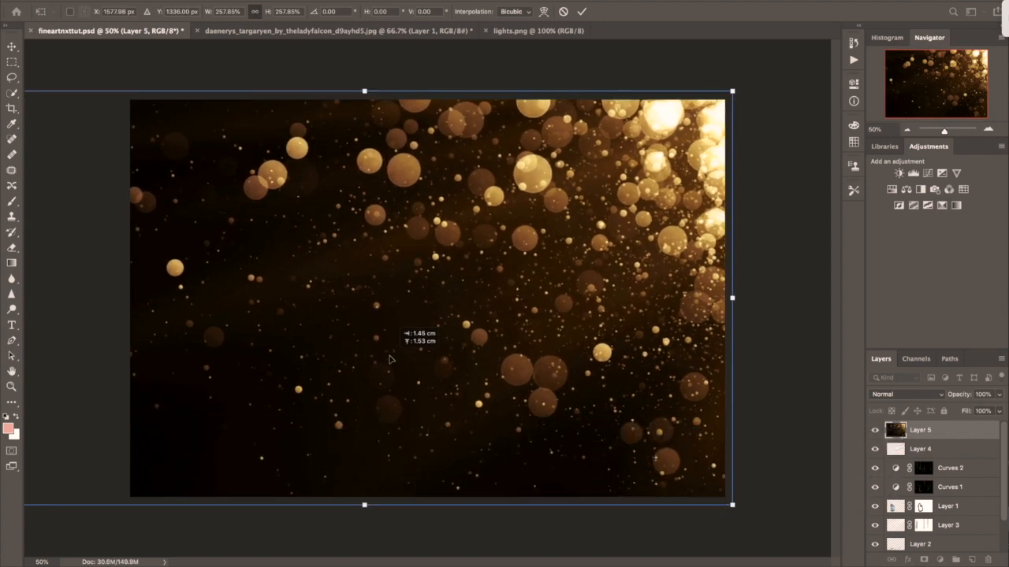
{"action": "left_click", "coordinate": [581, 11]}
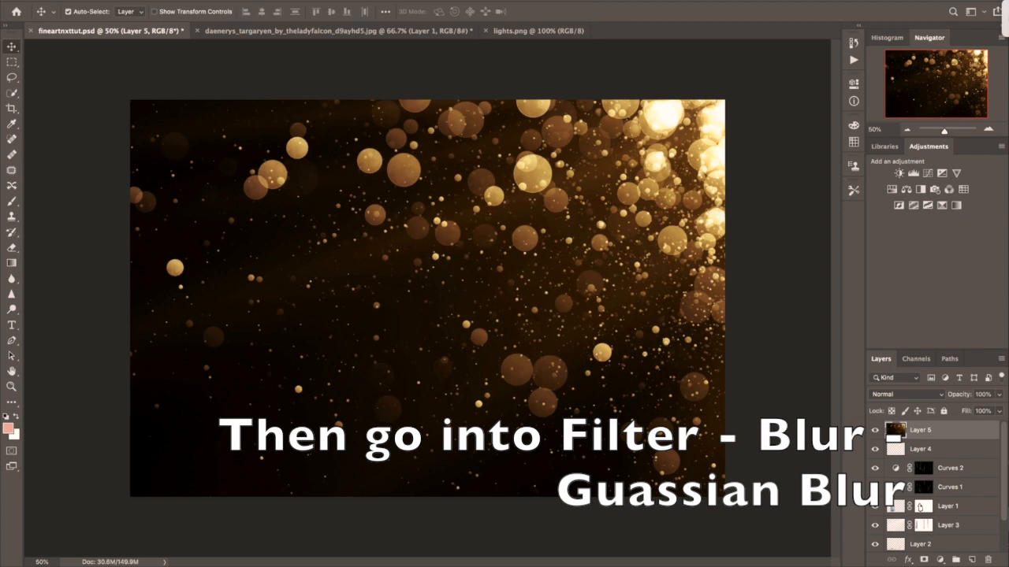
Step: Apply a Gaussian Blur with a 17.6-pixel radius to the light overlay
{"action": "left_click", "coordinate": [290, 2]}
{"action": "mouse_move", "coordinate": [414, 123]}
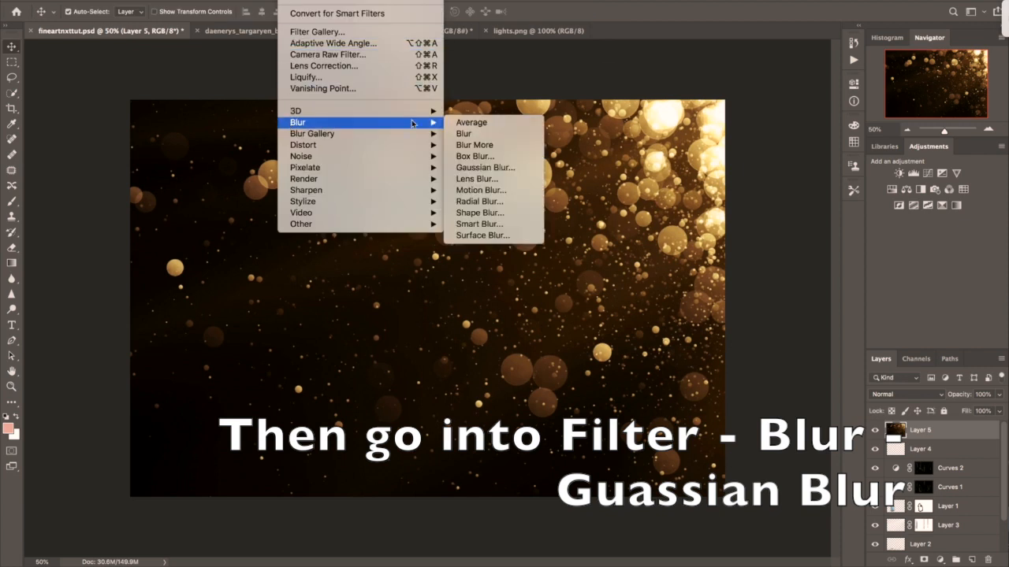
{"action": "left_click", "coordinate": [479, 170]}
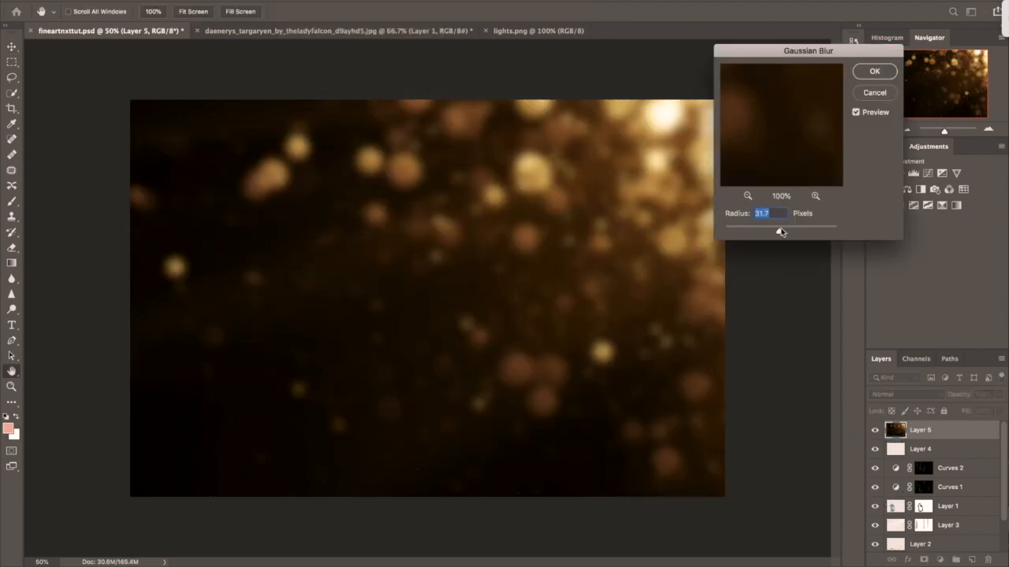
{"action": "left_click_drag", "start_coordinate": [778, 232], "coordinate": [772, 230]}
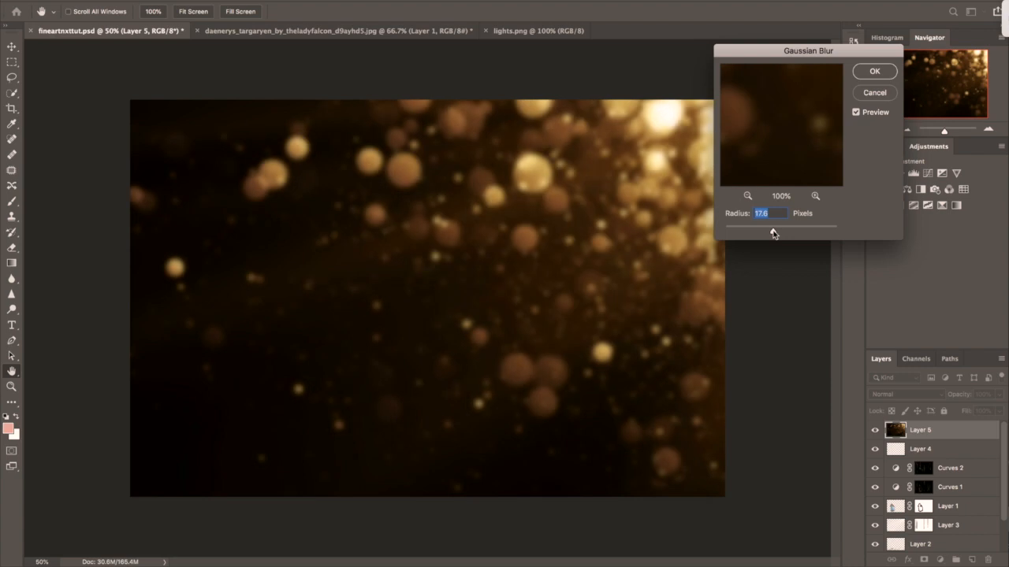
{"action": "left_click", "coordinate": [871, 70]}
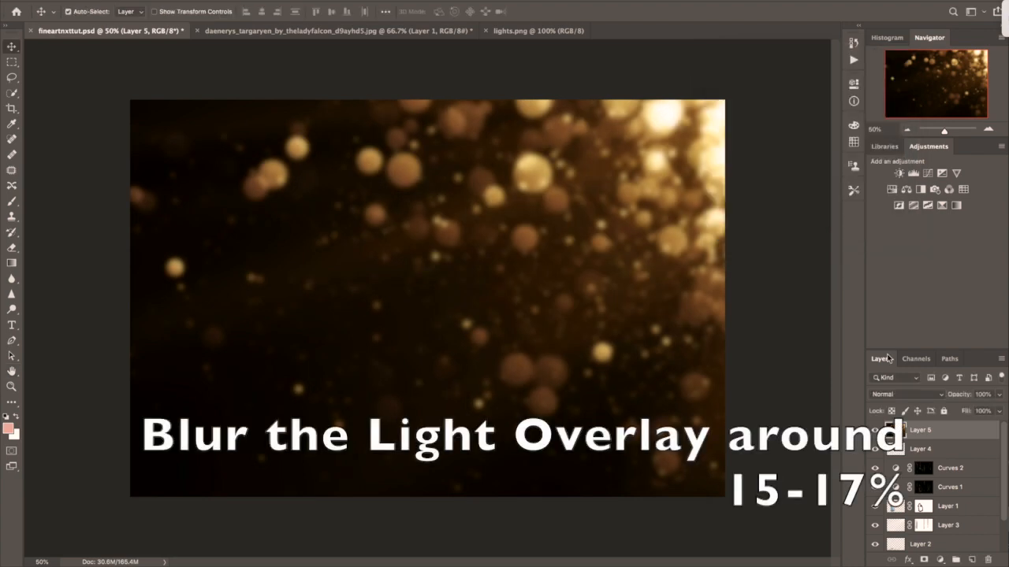
Step: Set the light overlay's blending mode to Screen and its opacity to 42%
{"action": "left_click", "coordinate": [896, 396]}
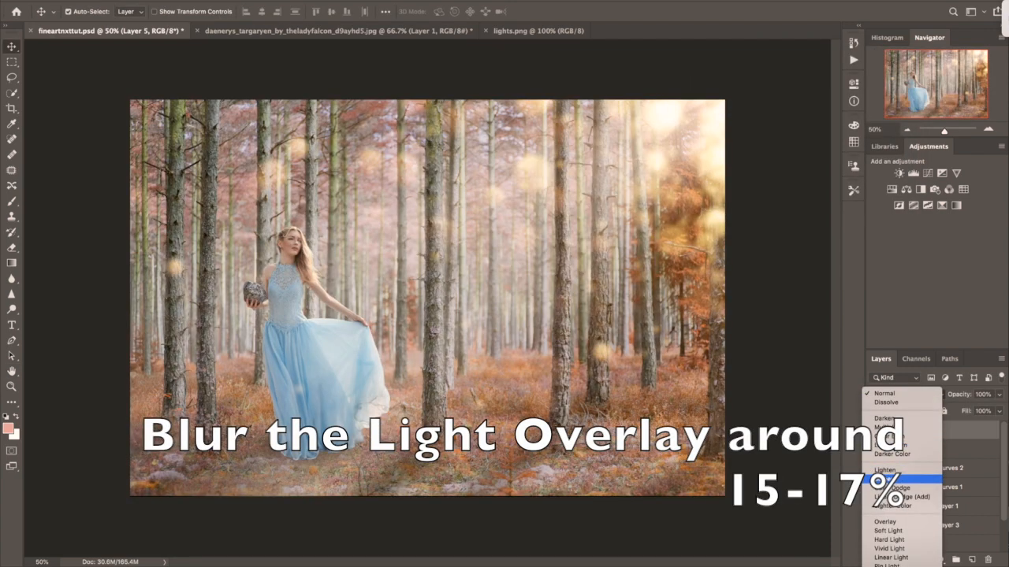
{"action": "left_click", "coordinate": [883, 479]}
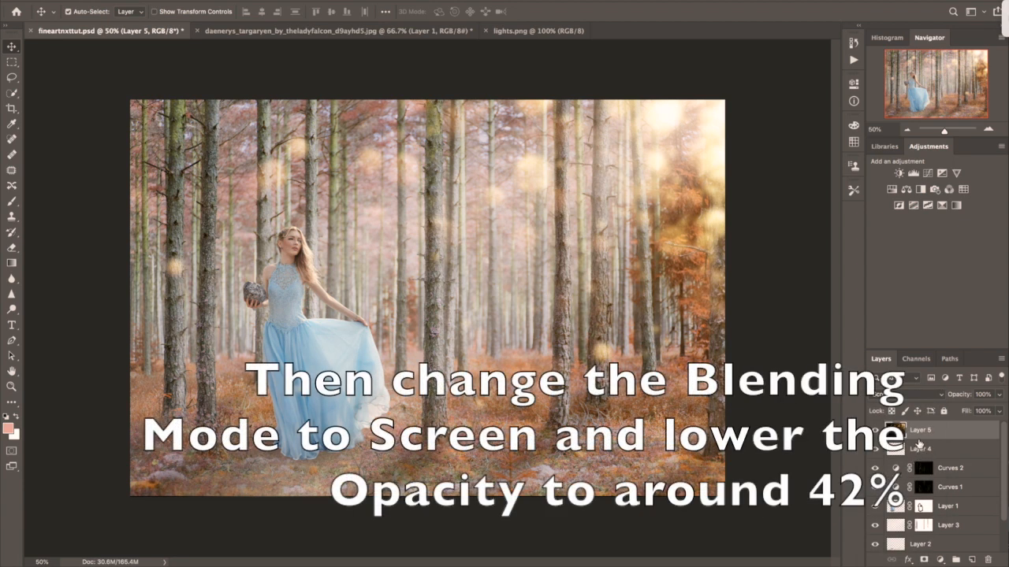
{"action": "left_click_drag", "start_coordinate": [964, 394], "coordinate": [932, 401]}
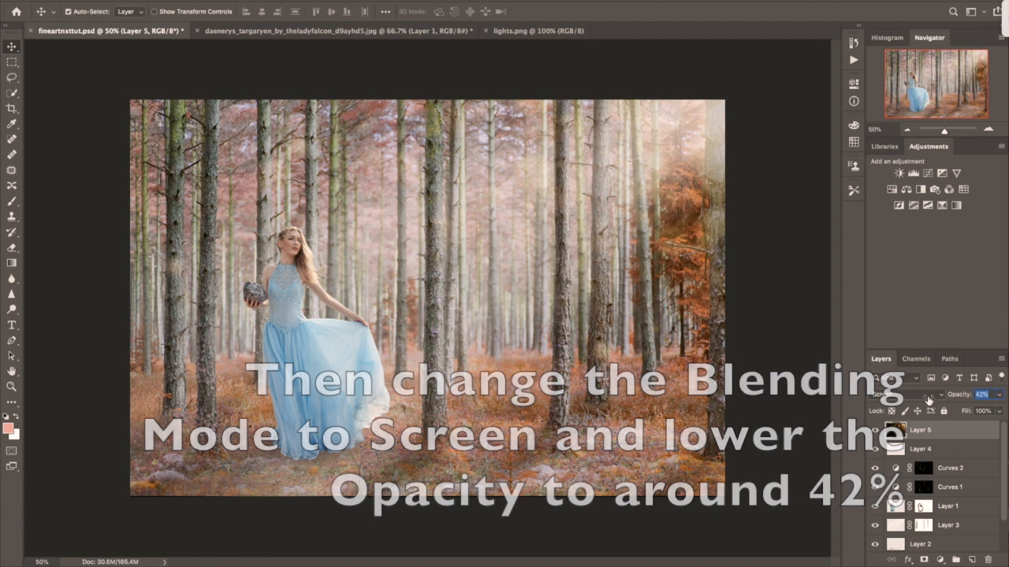
{"action": "type", "text": "42"}
{"action": "key", "text": "Return"}
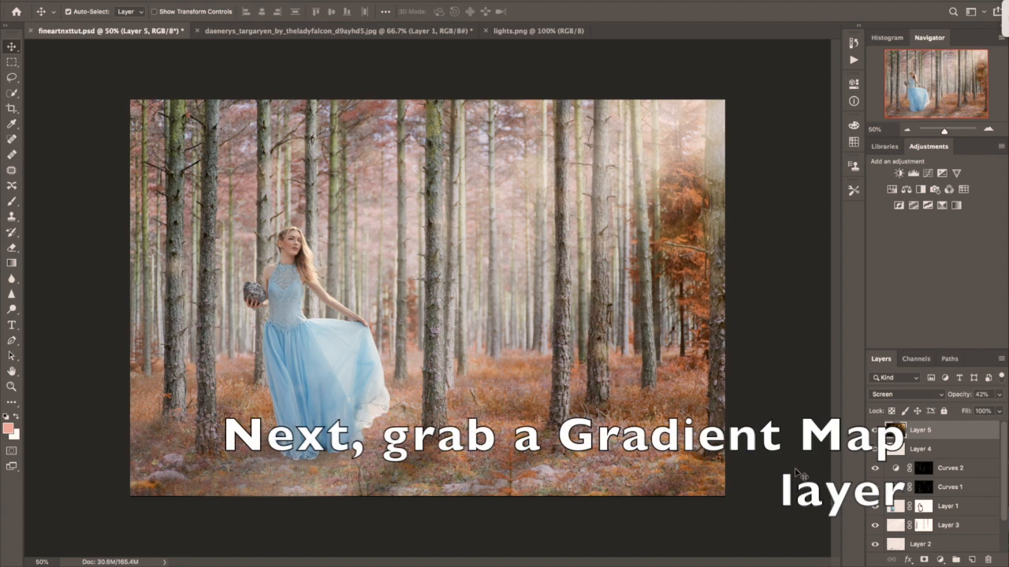
Step: Add a Gradient Map adjustment layer on top and set its gradient's starting colour stop to #0b0c45
{"action": "left_click", "coordinate": [940, 558]}
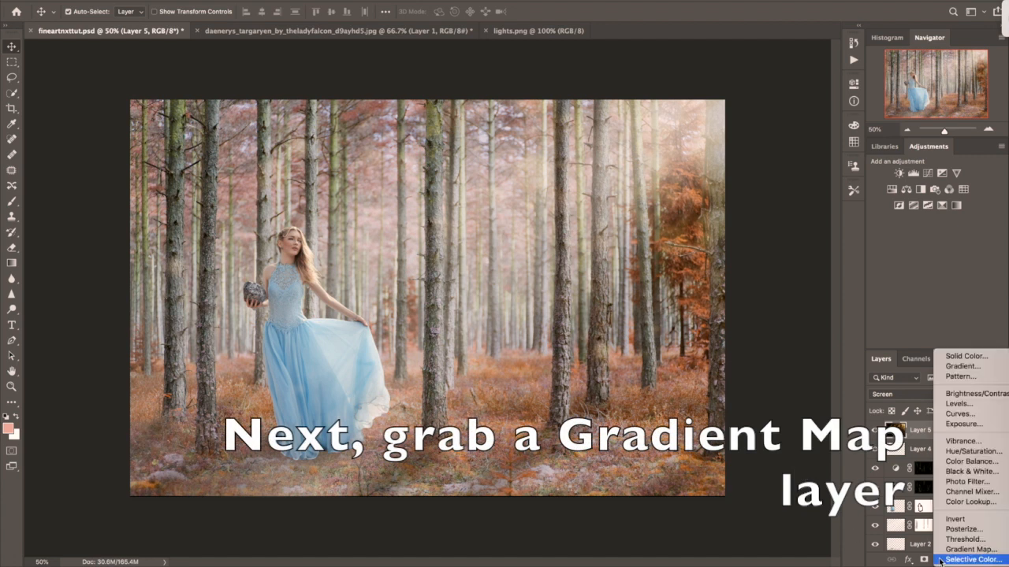
{"action": "left_click", "coordinate": [940, 557]}
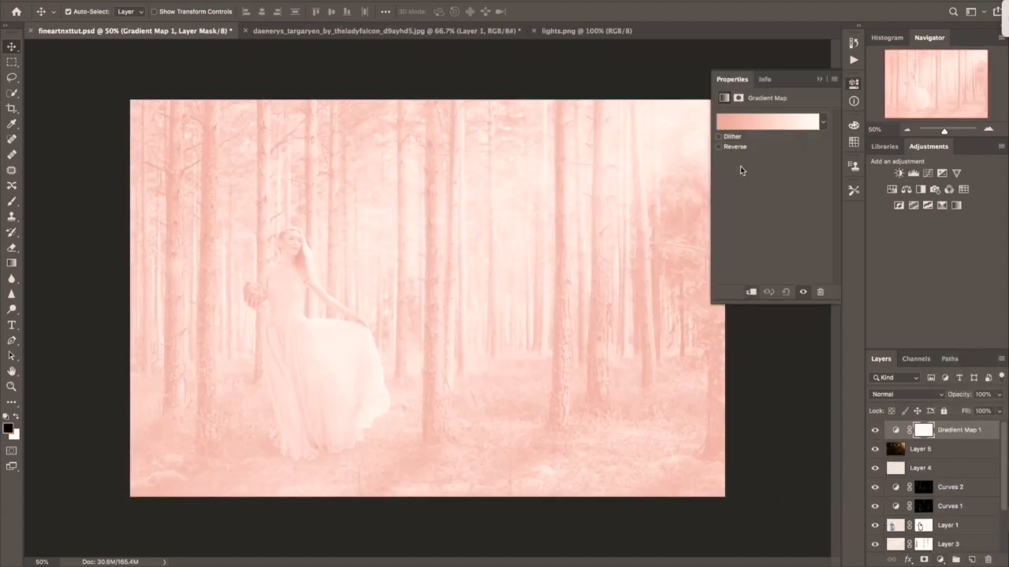
{"action": "left_click", "coordinate": [718, 124]}
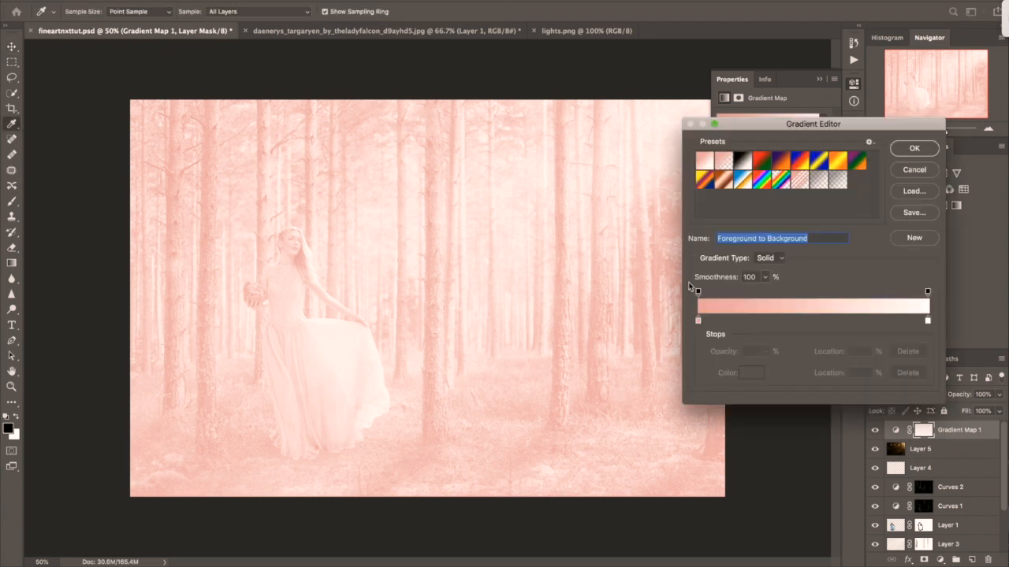
{"action": "left_click", "coordinate": [698, 323]}
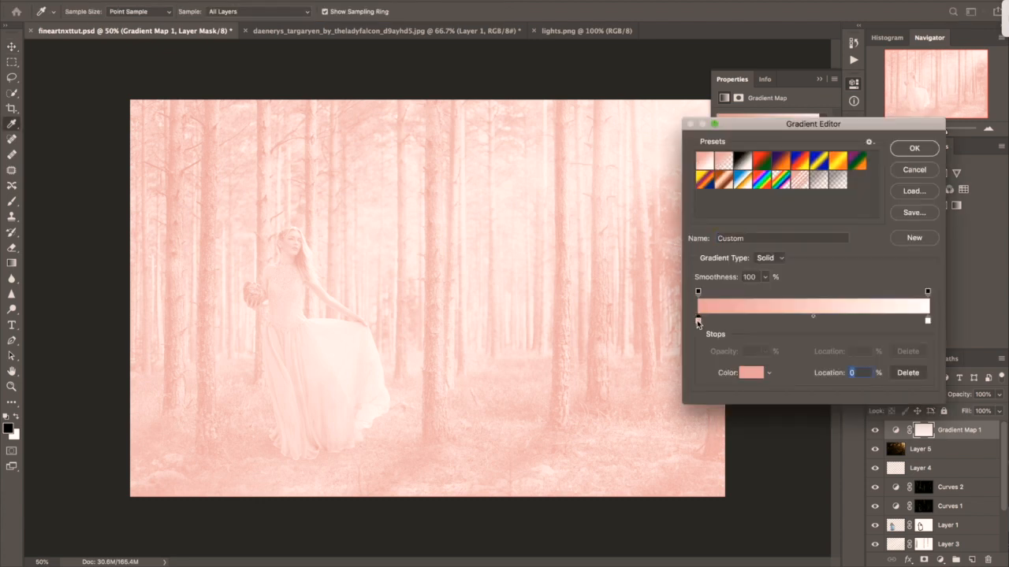
{"action": "left_click", "coordinate": [751, 373]}
{"action": "double_click", "coordinate": [280, 438]}
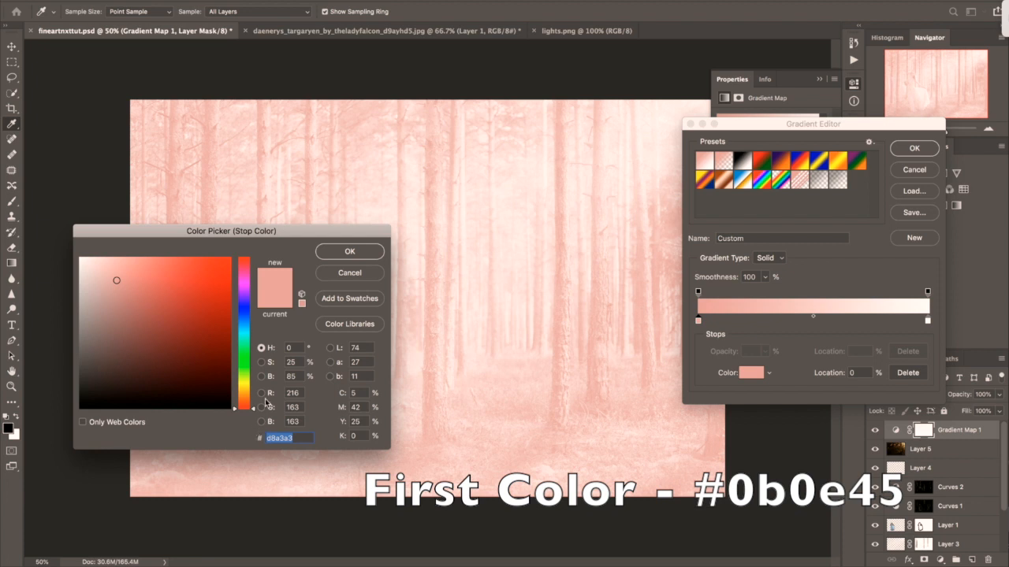
{"action": "type", "text": "0"}
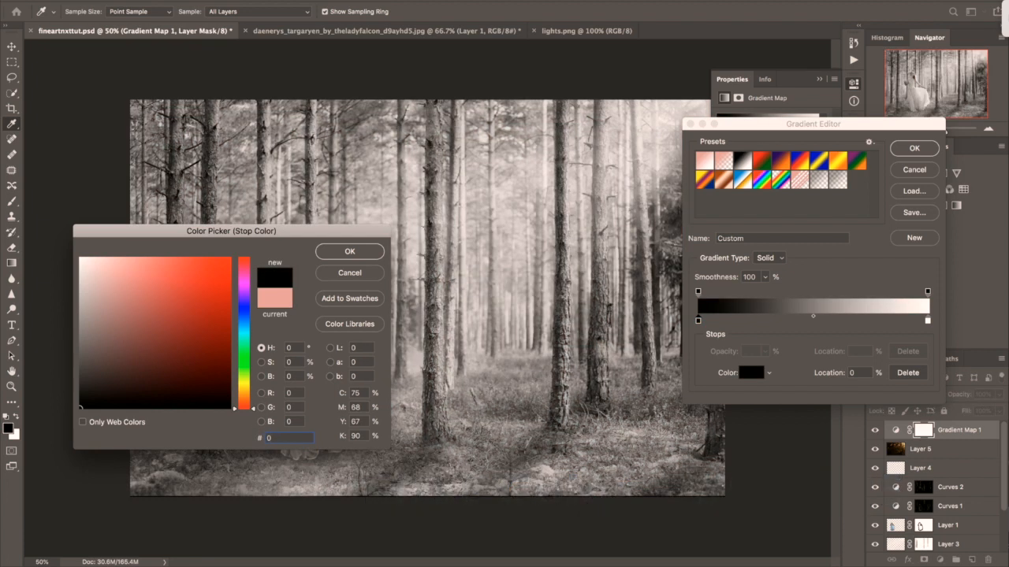
{"action": "type", "text": "b0"}
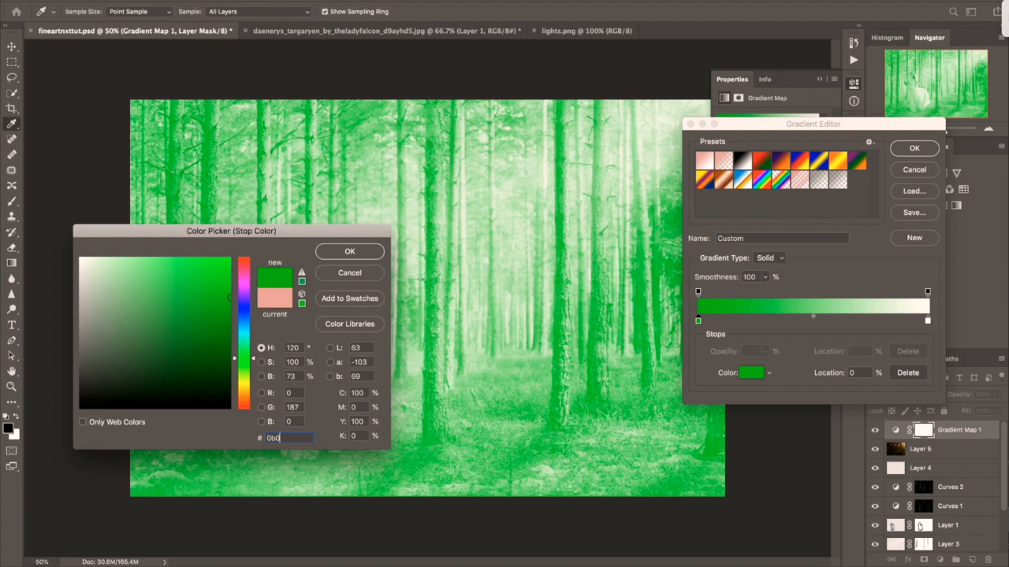
{"action": "type", "text": "c45"}
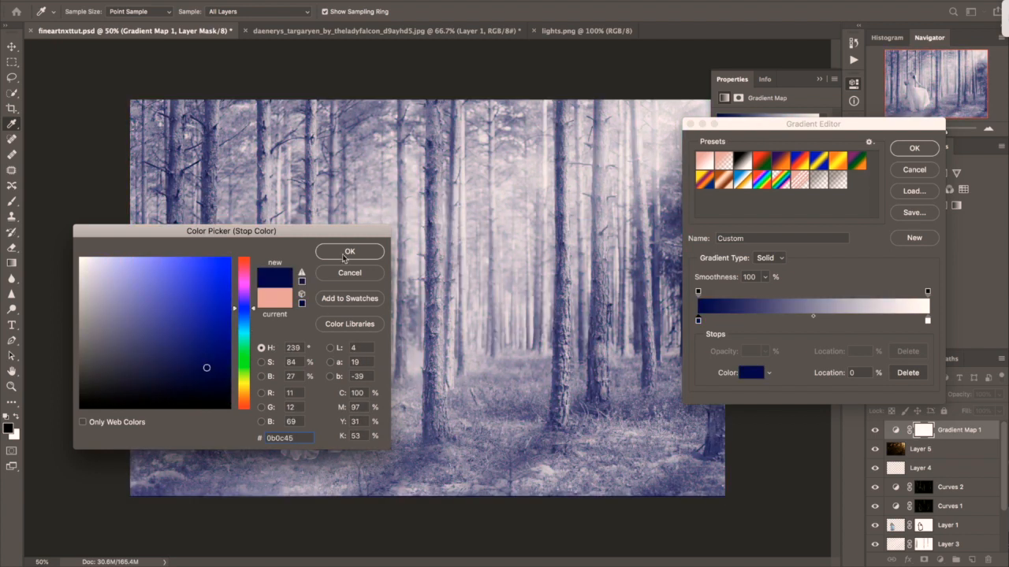
{"action": "left_click", "coordinate": [344, 257]}
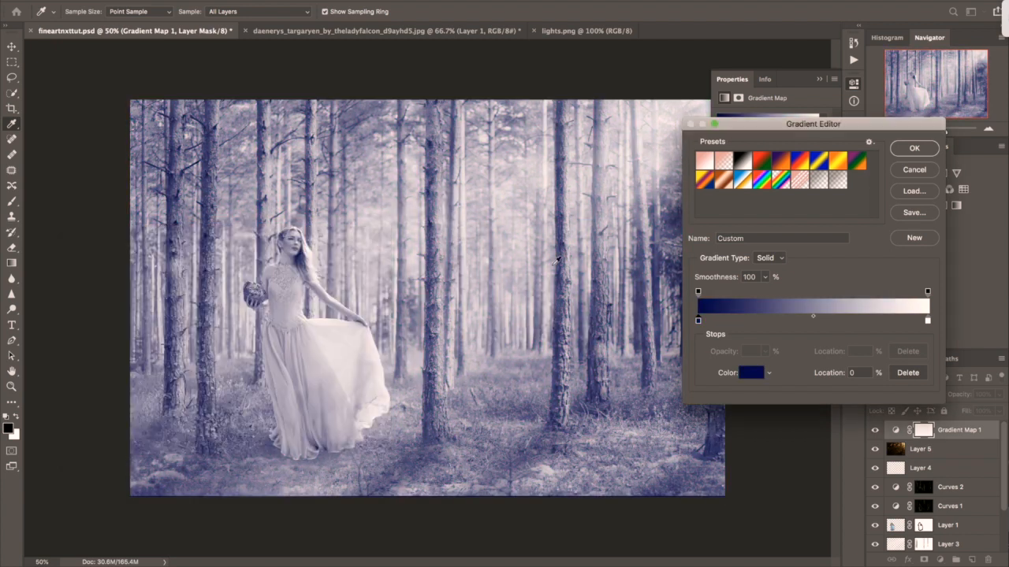
Step: Set the gradient map's ending colour stop to #cbf4e2 and accept the gradient
{"action": "left_click", "coordinate": [928, 321]}
{"action": "left_click", "coordinate": [753, 375]}
{"action": "left_click_drag", "start_coordinate": [285, 439], "coordinate": [257, 441]}
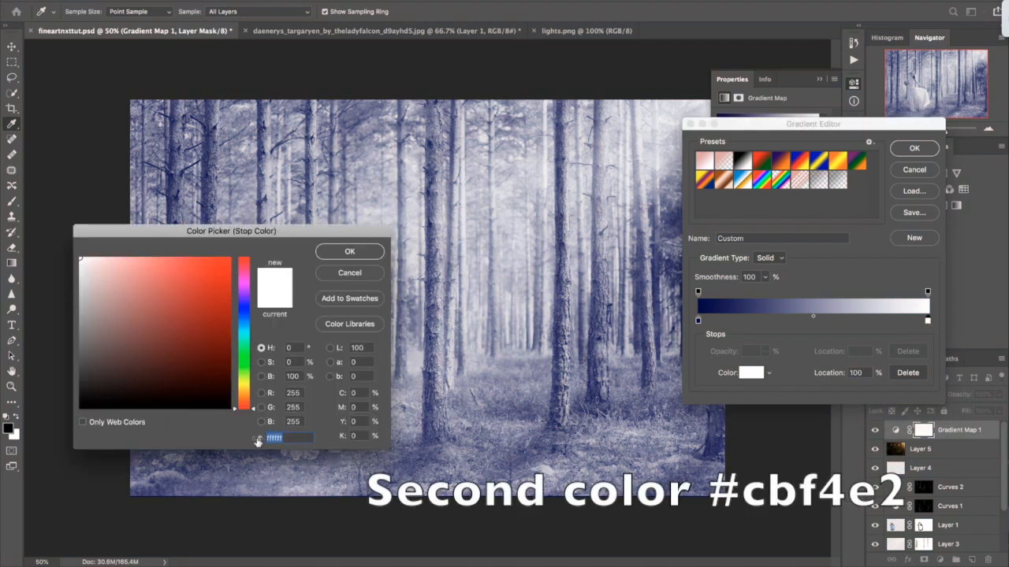
{"action": "type", "text": "cbf"}
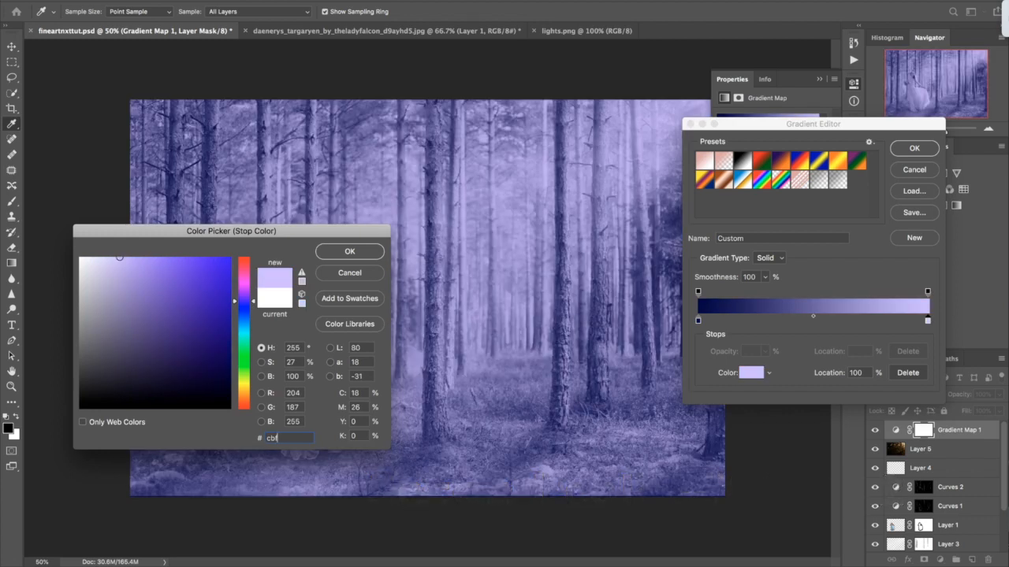
{"action": "type", "text": "4e2"}
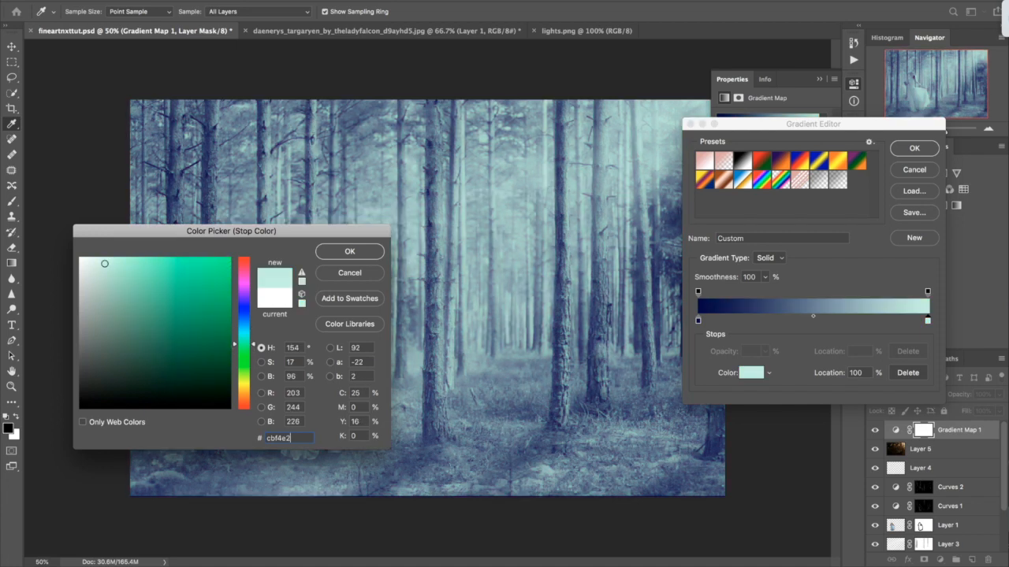
{"action": "left_click", "coordinate": [350, 251]}
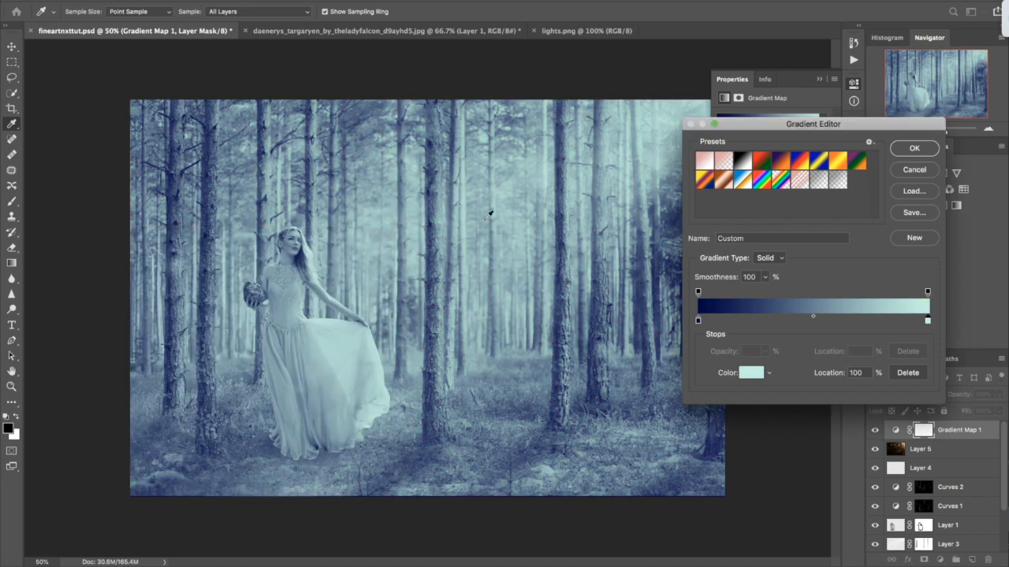
{"action": "left_click", "coordinate": [914, 149]}
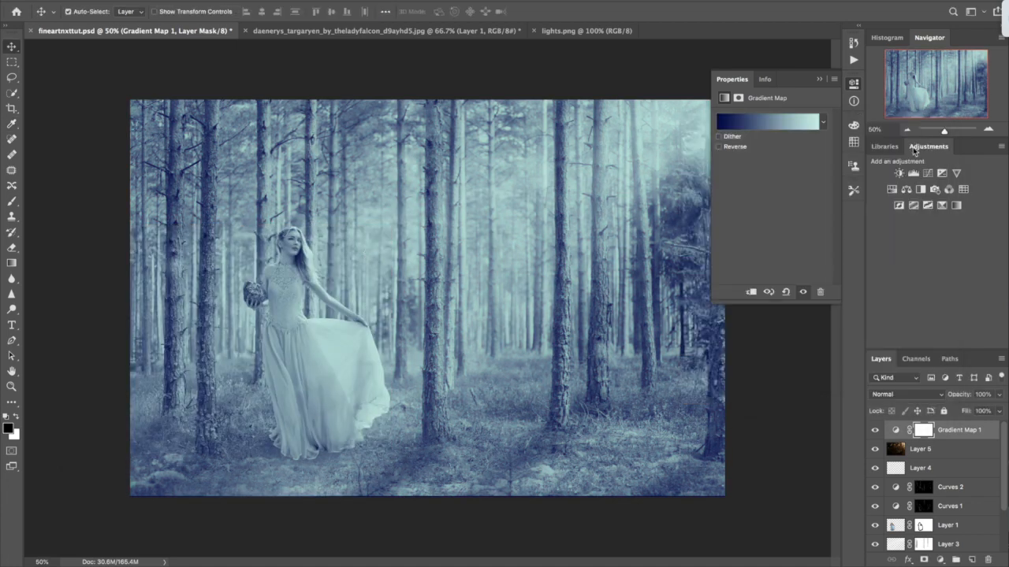
Step: Set the gradient map layer's blending mode to Lighten and its opacity to 50%
{"action": "left_click", "coordinate": [907, 395]}
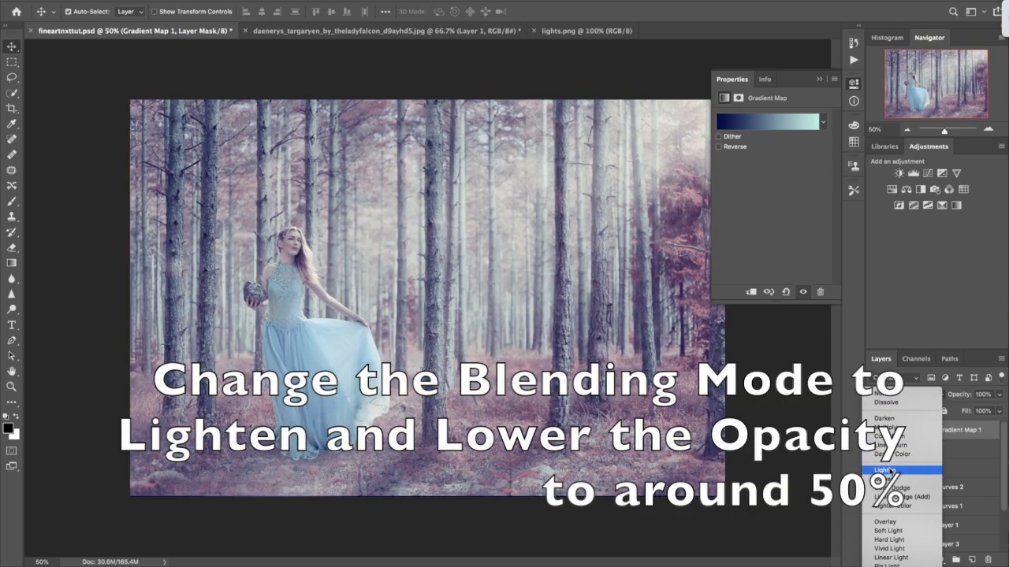
{"action": "left_click", "coordinate": [886, 471]}
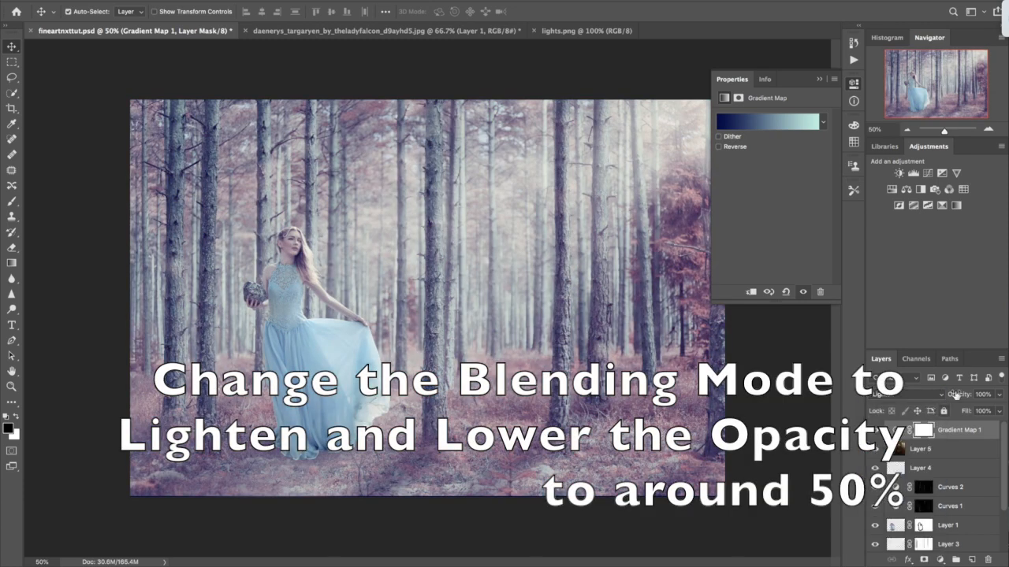
{"action": "left_click_drag", "start_coordinate": [962, 396], "coordinate": [935, 398]}
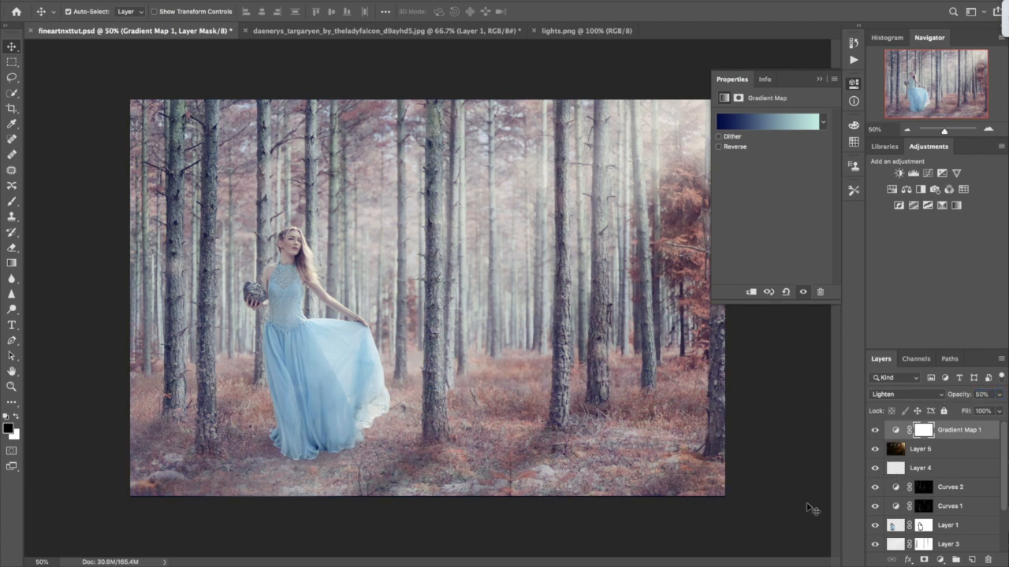
Step: Add a Gradient fill layer and set its starting colour stop to light yellow #e0ddba
{"action": "left_click", "coordinate": [941, 560]}
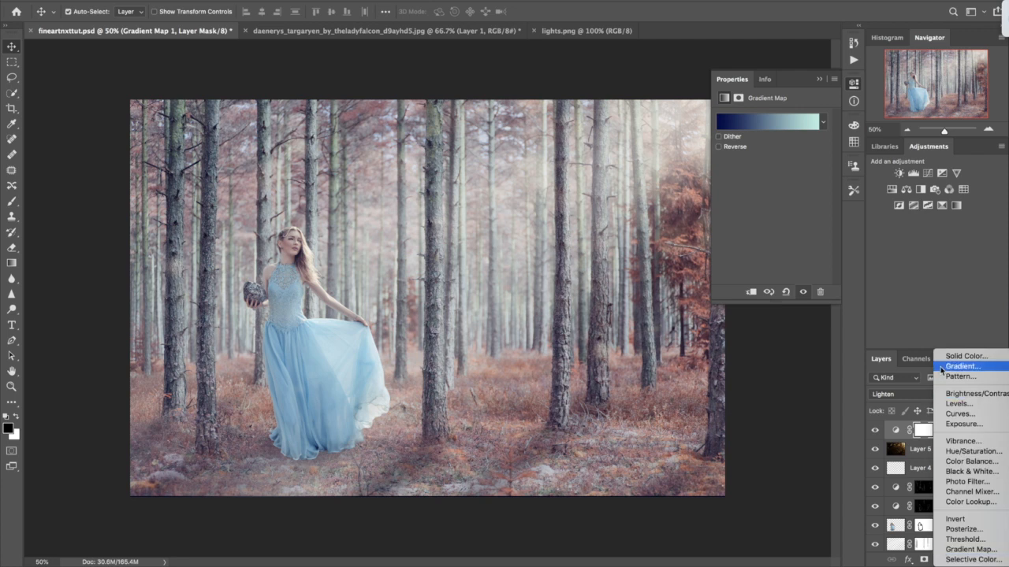
{"action": "left_click", "coordinate": [957, 366]}
{"action": "left_click", "coordinate": [719, 84]}
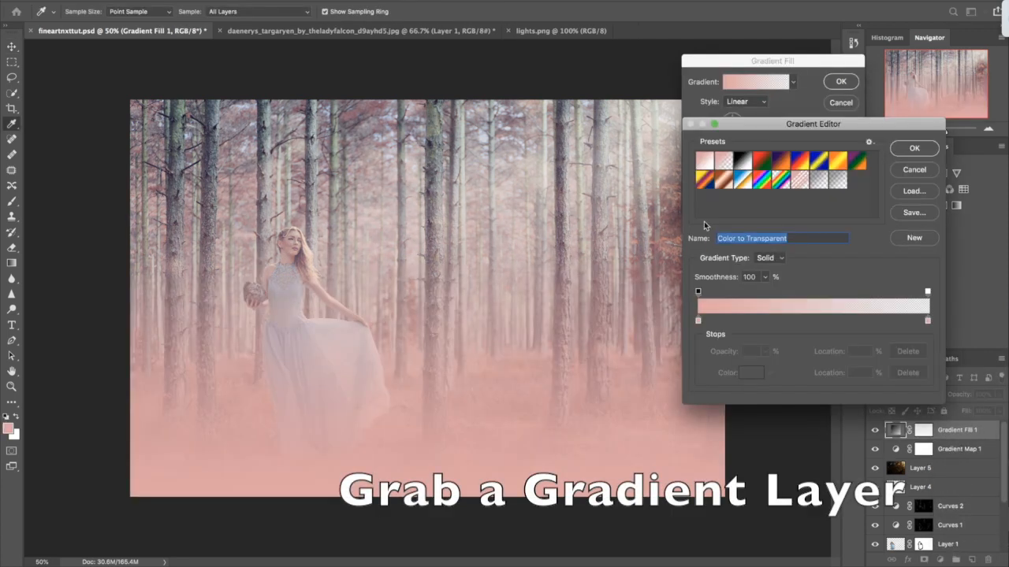
{"action": "left_click", "coordinate": [699, 321]}
{"action": "left_click", "coordinate": [751, 375]}
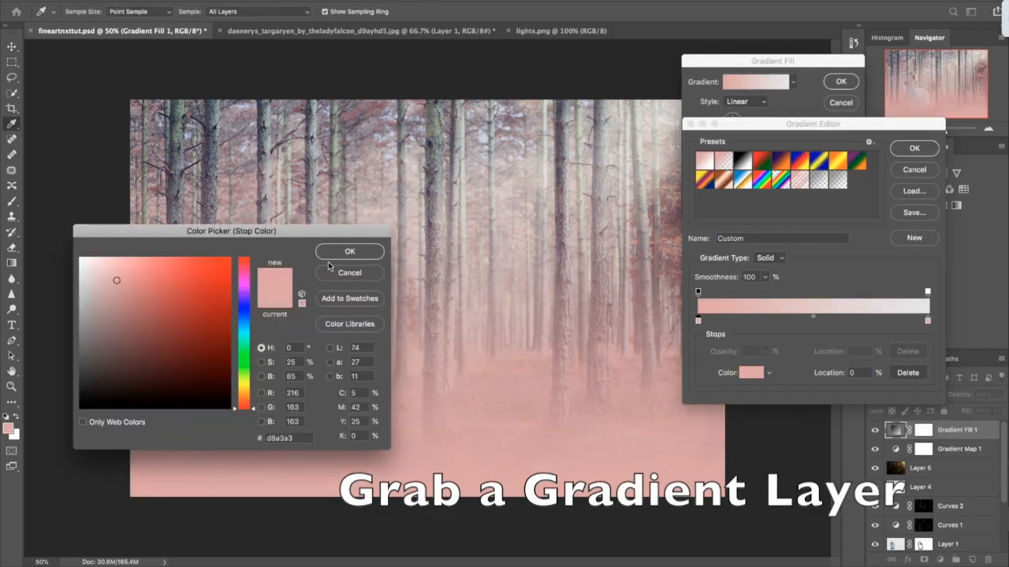
{"action": "left_click_drag", "start_coordinate": [254, 395], "coordinate": [254, 387]}
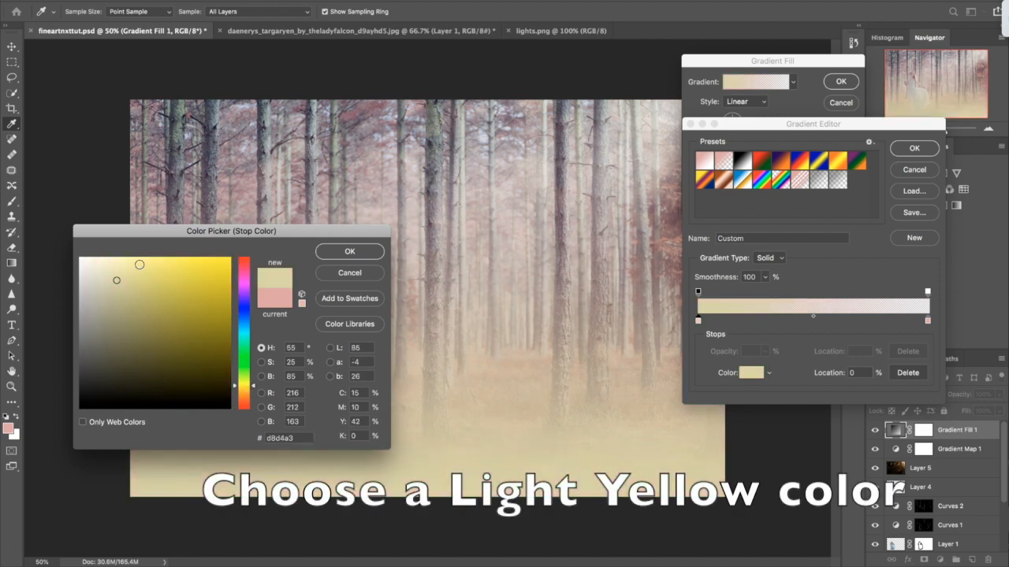
{"action": "left_click", "coordinate": [105, 276]}
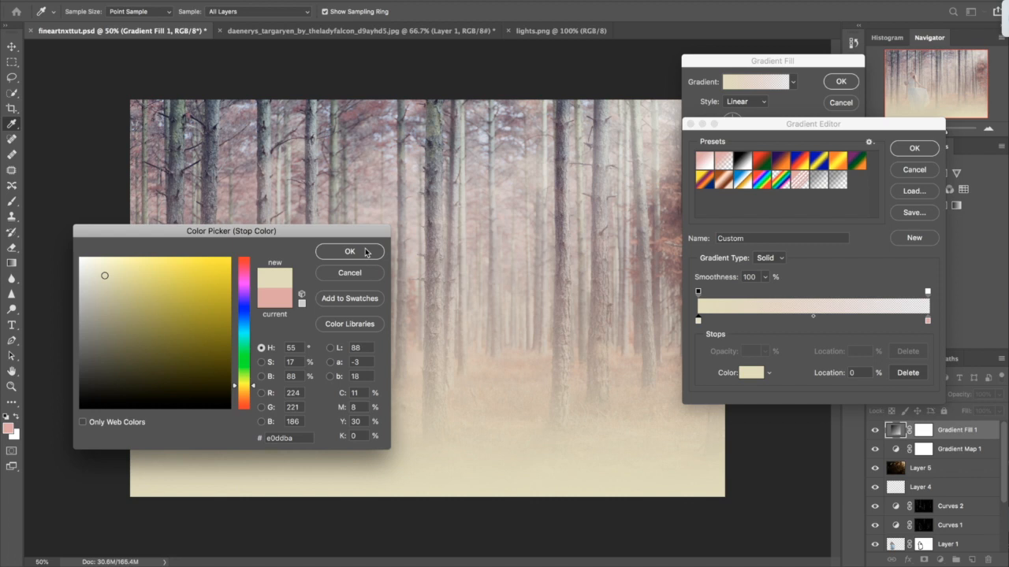
{"action": "left_click", "coordinate": [369, 253]}
Step: Set the gradient fill's ending colour stop to pale yellow #f1f1c7 and accept the gradient
{"action": "left_click", "coordinate": [927, 322]}
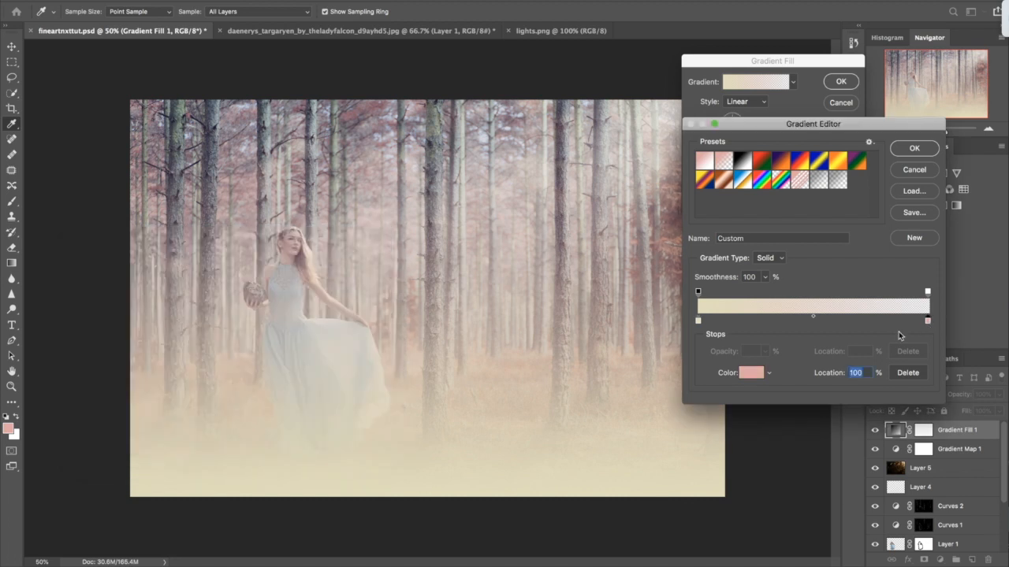
{"action": "left_click", "coordinate": [745, 373]}
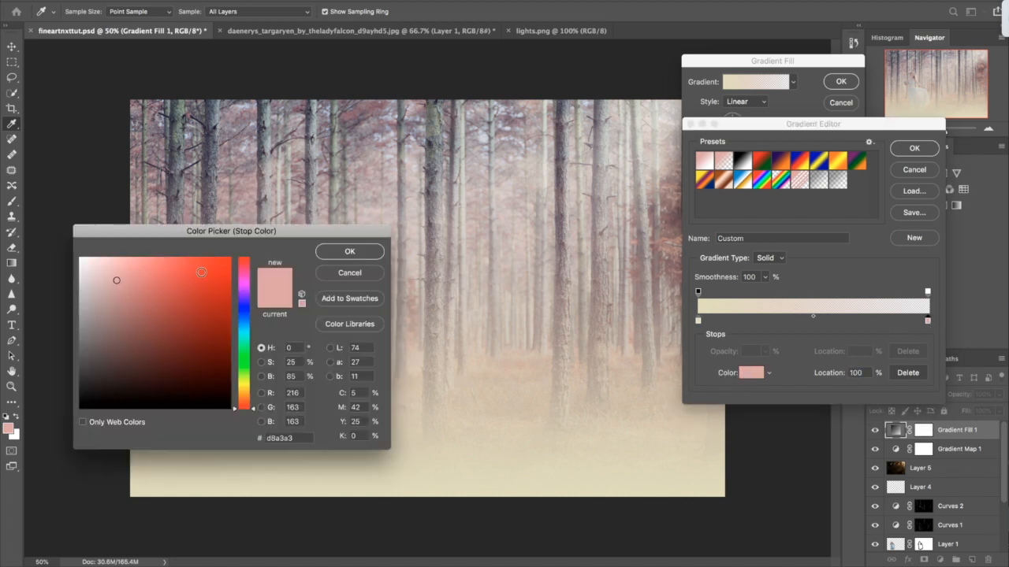
{"action": "left_click", "coordinate": [244, 385]}
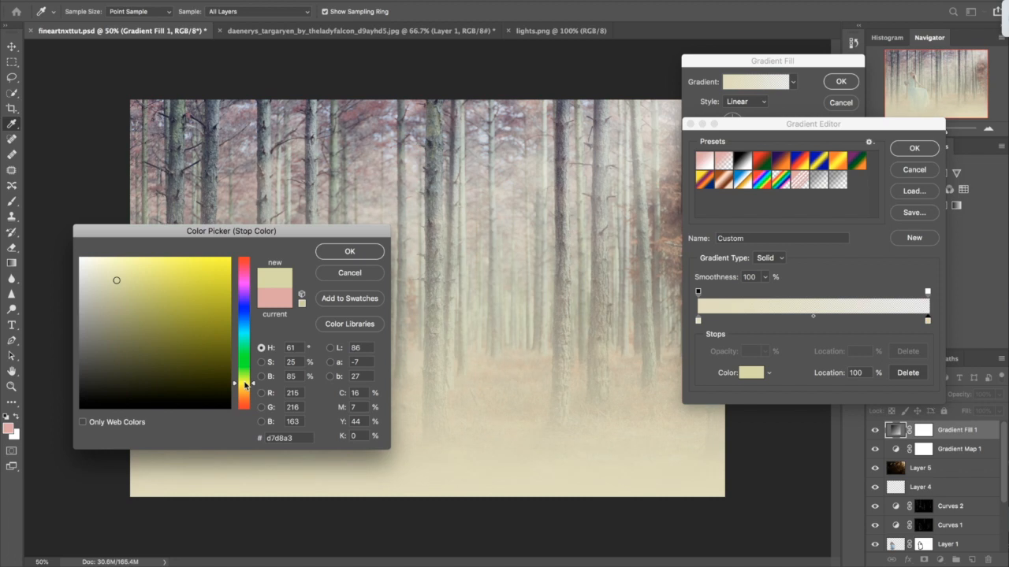
{"action": "left_click", "coordinate": [105, 265]}
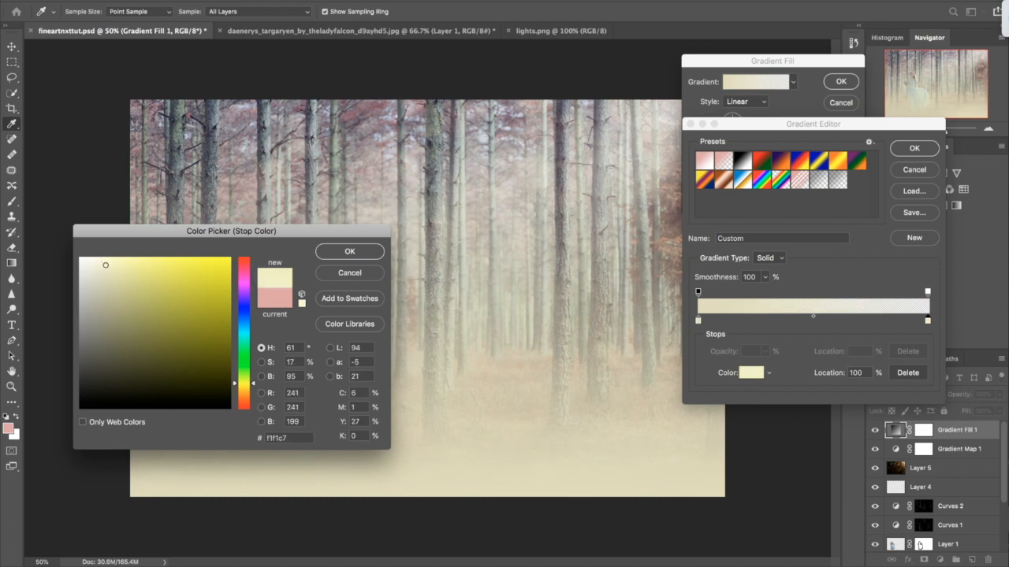
{"action": "left_click", "coordinate": [350, 251]}
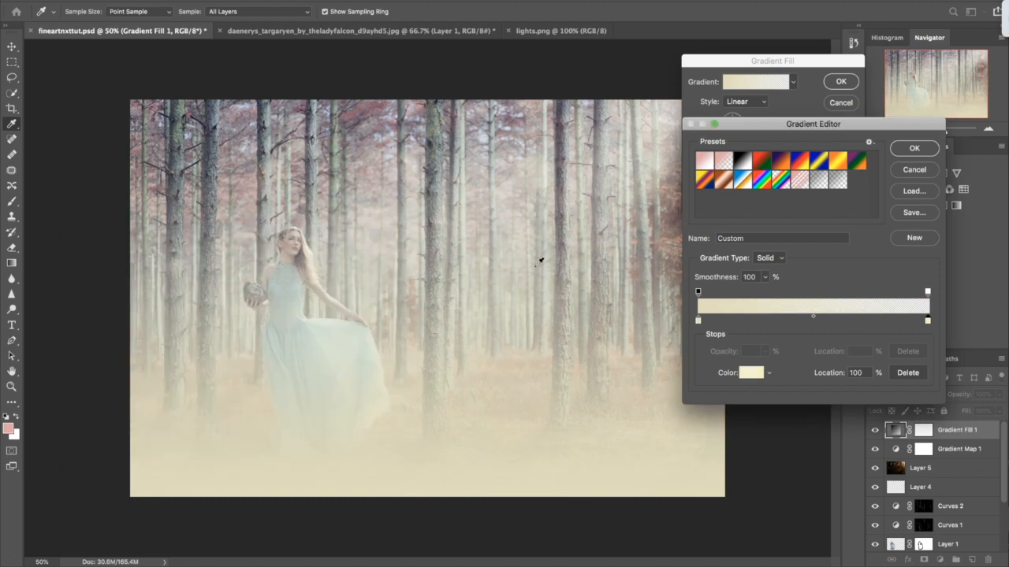
{"action": "left_click", "coordinate": [915, 148]}
Step: Make the gradient fill Radial and reposition its glow to the upper-right corner of the image, above the orange tree
{"action": "left_click", "coordinate": [740, 102]}
{"action": "left_click", "coordinate": [738, 111]}
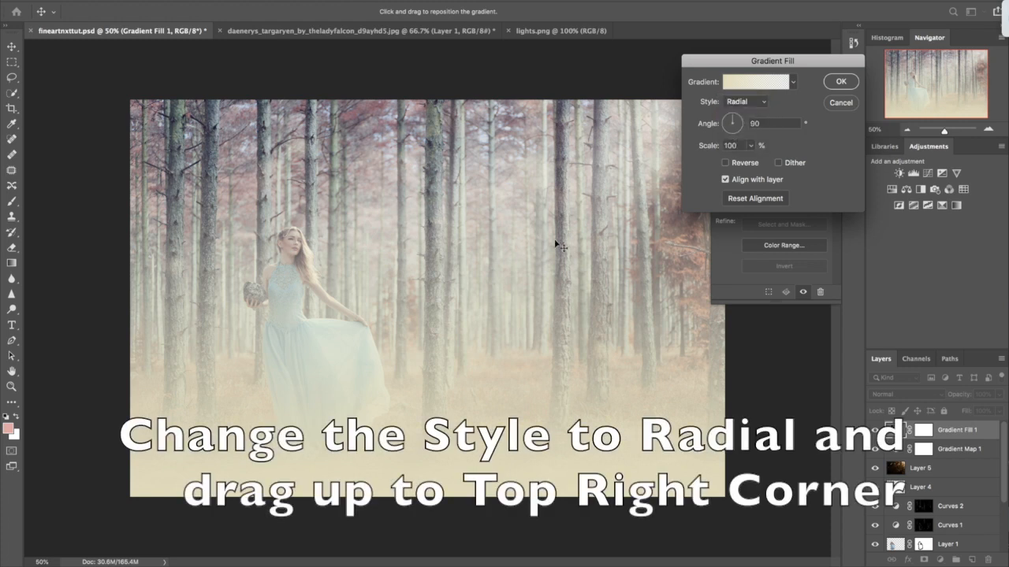
{"action": "left_click_drag", "start_coordinate": [428, 300], "coordinate": [672, 130]}
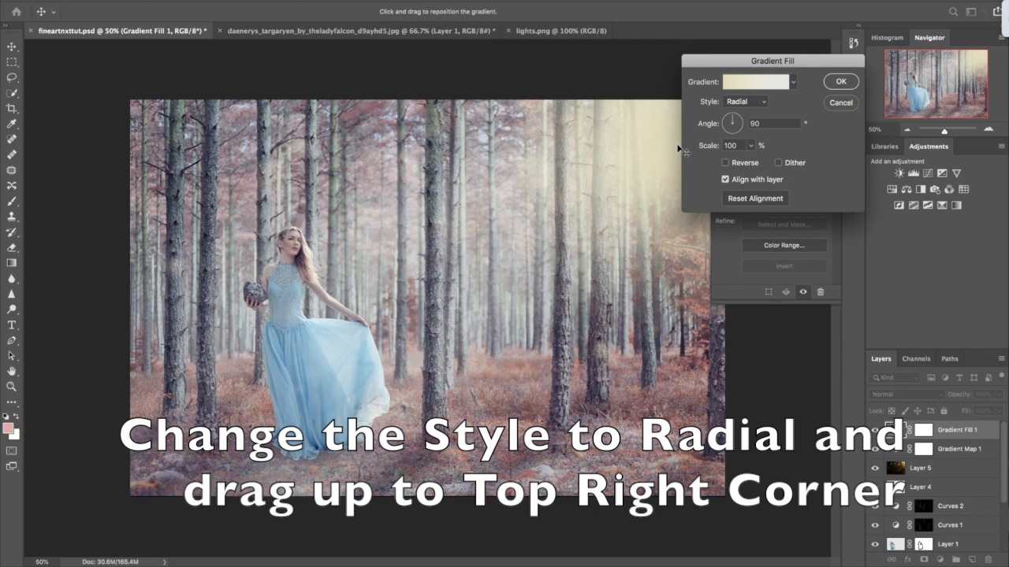
{"action": "left_click", "coordinate": [842, 82]}
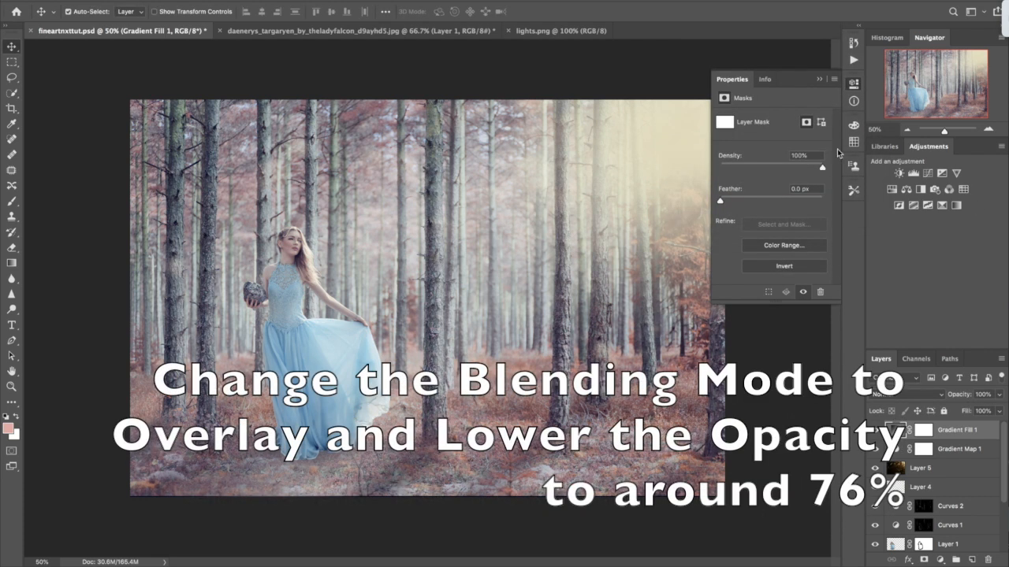
{"action": "left_click", "coordinate": [820, 80]}
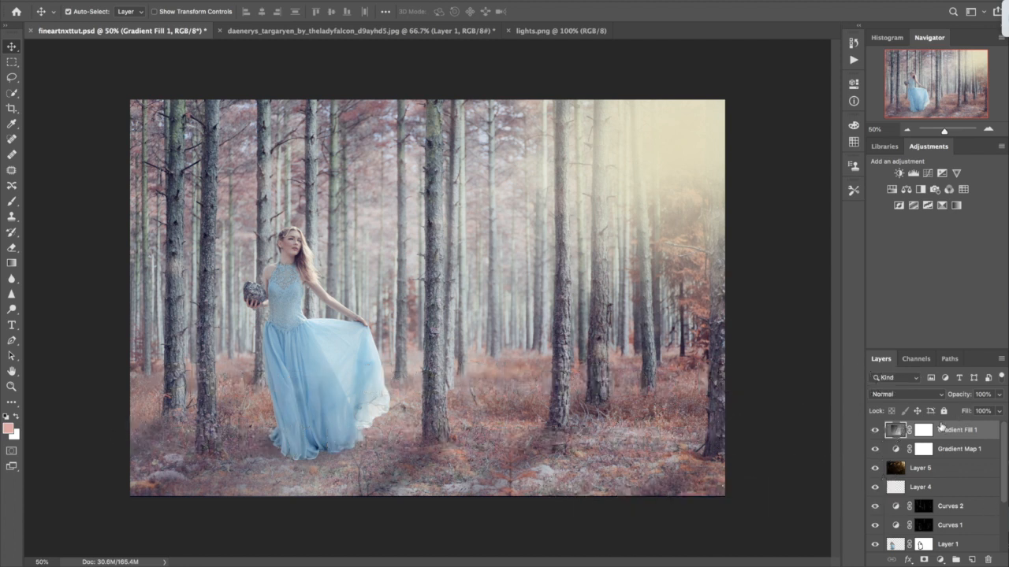
Step: Set the gradient fill layer's blending mode to Overlay and its opacity to 79%
{"action": "left_click", "coordinate": [905, 394]}
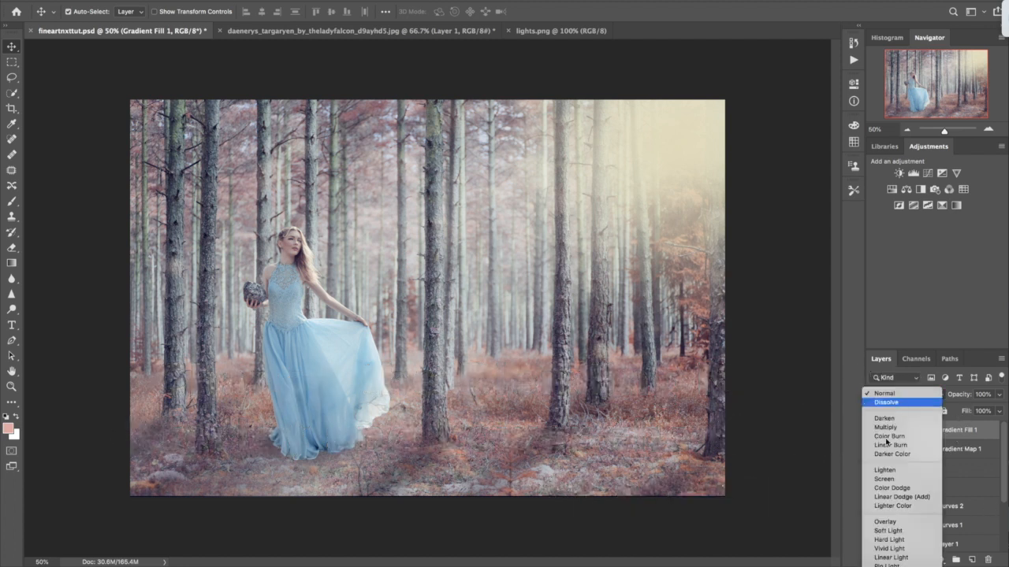
{"action": "left_click", "coordinate": [884, 523]}
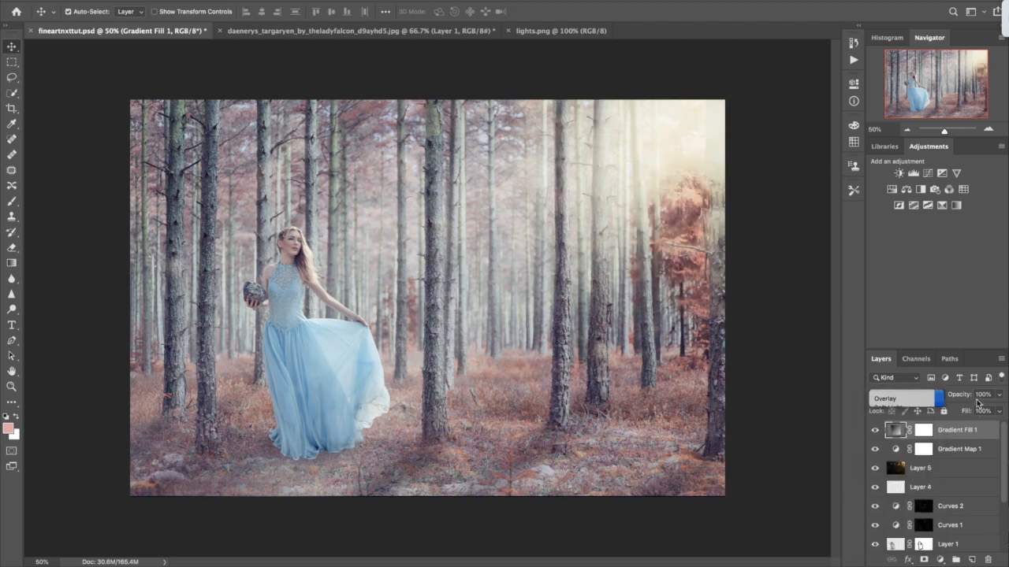
{"action": "left_click_drag", "start_coordinate": [955, 394], "coordinate": [953, 395]}
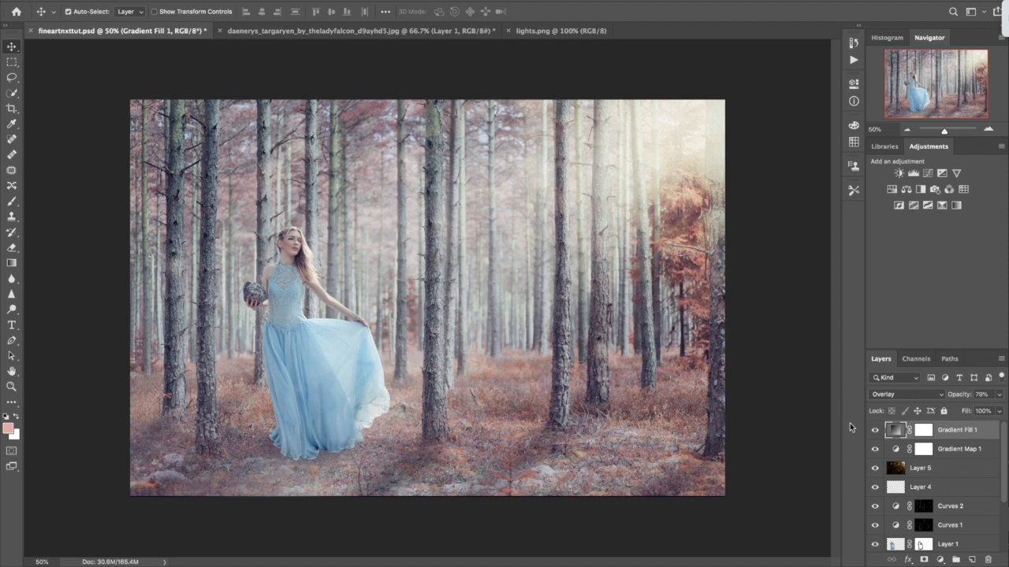
Step: Add another Gradient fill layer above the others and set its starting colour stop to black #000000
{"action": "left_click", "coordinate": [939, 560]}
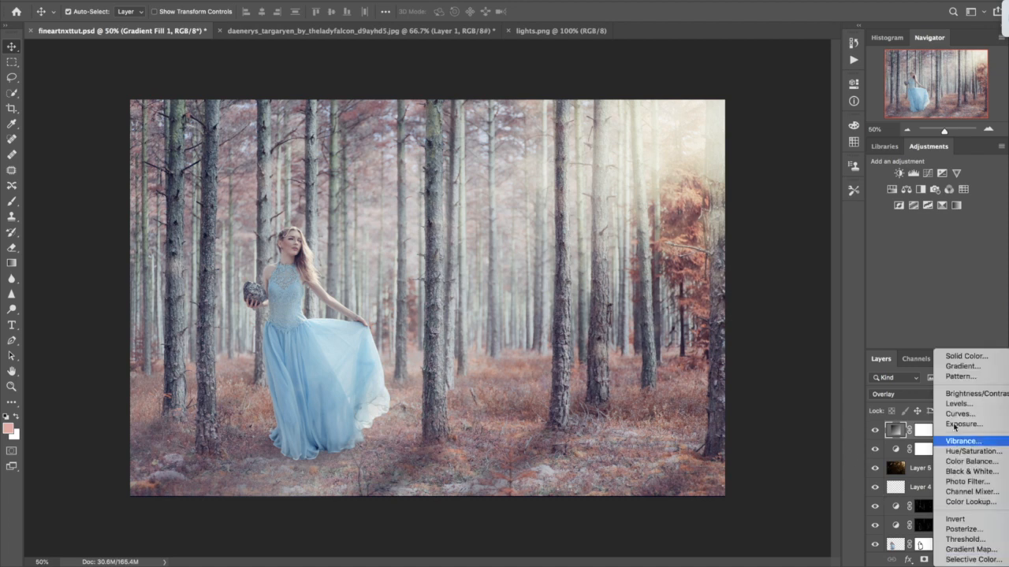
{"action": "left_click", "coordinate": [959, 366]}
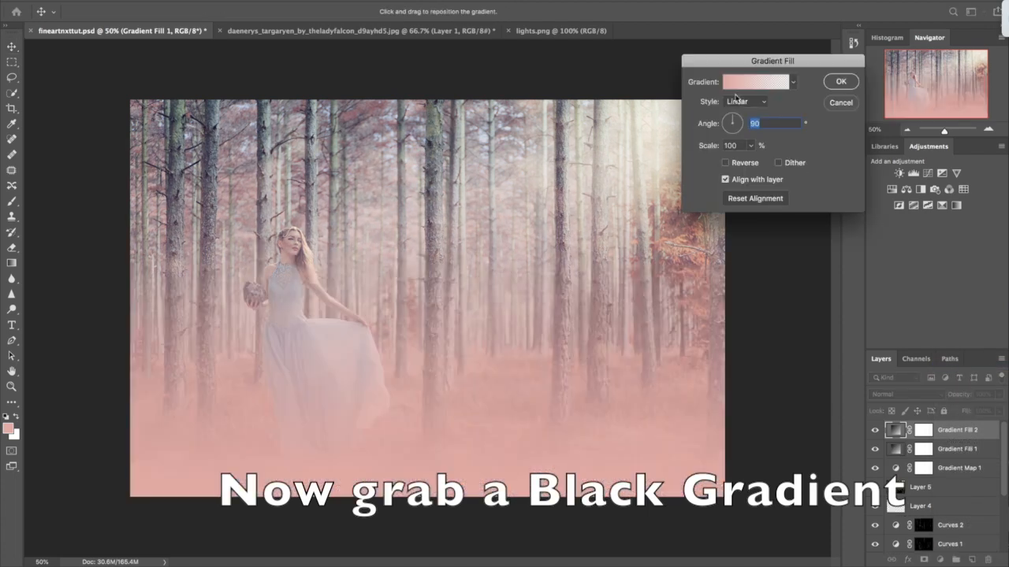
{"action": "left_click", "coordinate": [728, 87]}
{"action": "left_click", "coordinate": [699, 323]}
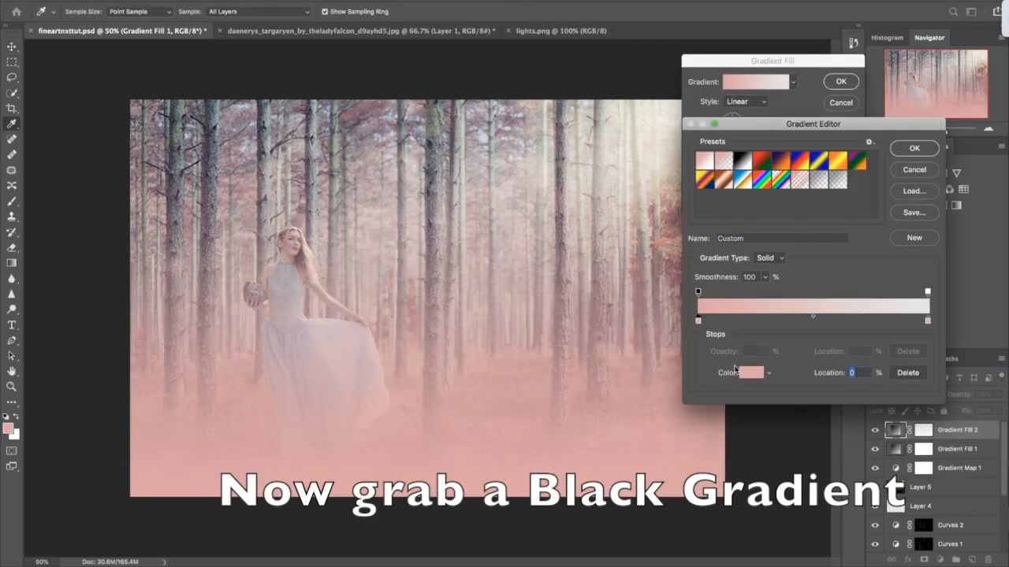
{"action": "left_click", "coordinate": [751, 373]}
{"action": "left_click_drag", "start_coordinate": [140, 343], "coordinate": [46, 416]}
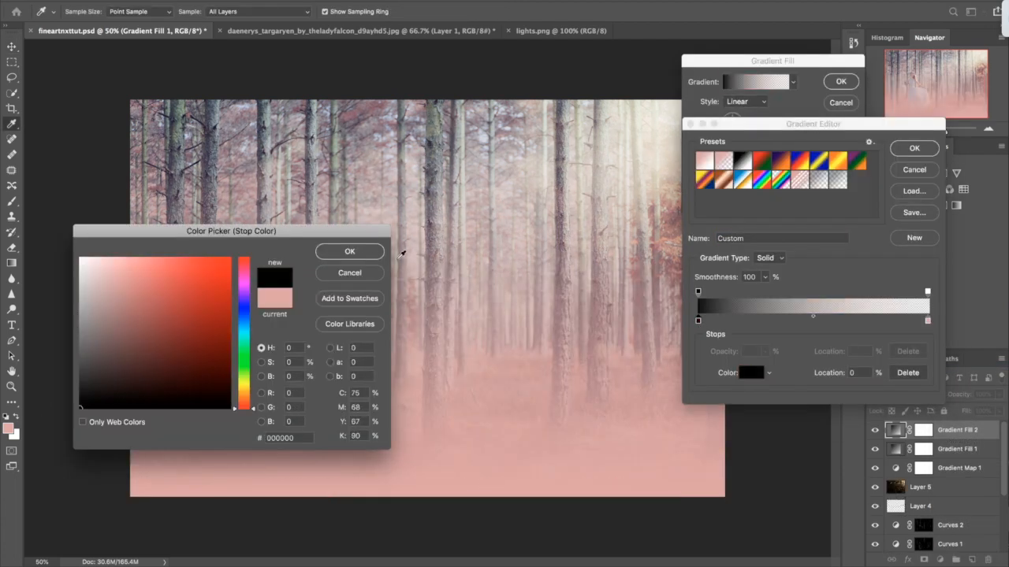
{"action": "left_click", "coordinate": [358, 250]}
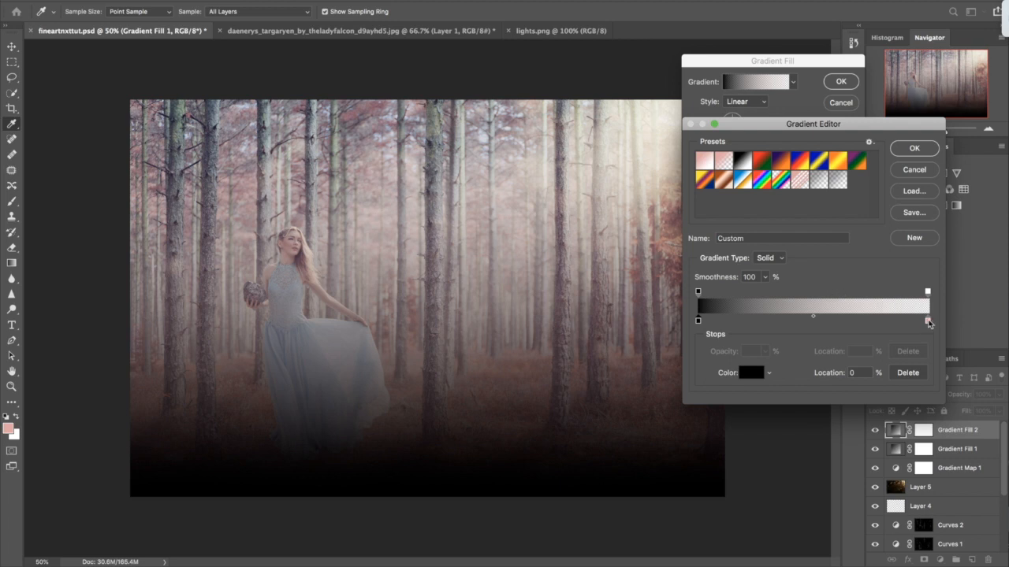
Step: Set the gradient fill's ending colour stop to black and accept the gradient
{"action": "left_click", "coordinate": [928, 322]}
{"action": "left_click", "coordinate": [751, 373]}
{"action": "left_click_drag", "start_coordinate": [149, 338], "coordinate": [36, 457]}
{"action": "left_click", "coordinate": [349, 251]}
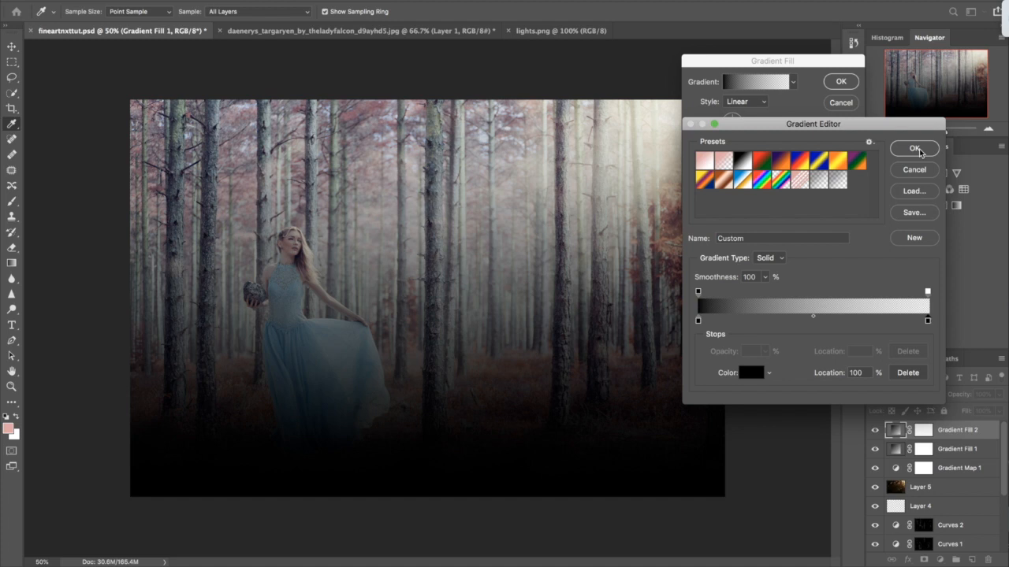
{"action": "left_click", "coordinate": [914, 149]}
Step: Make the black gradient fill Radial and reversed, adjust its angle, and accept the fill
{"action": "left_click", "coordinate": [745, 102]}
{"action": "left_click", "coordinate": [737, 114]}
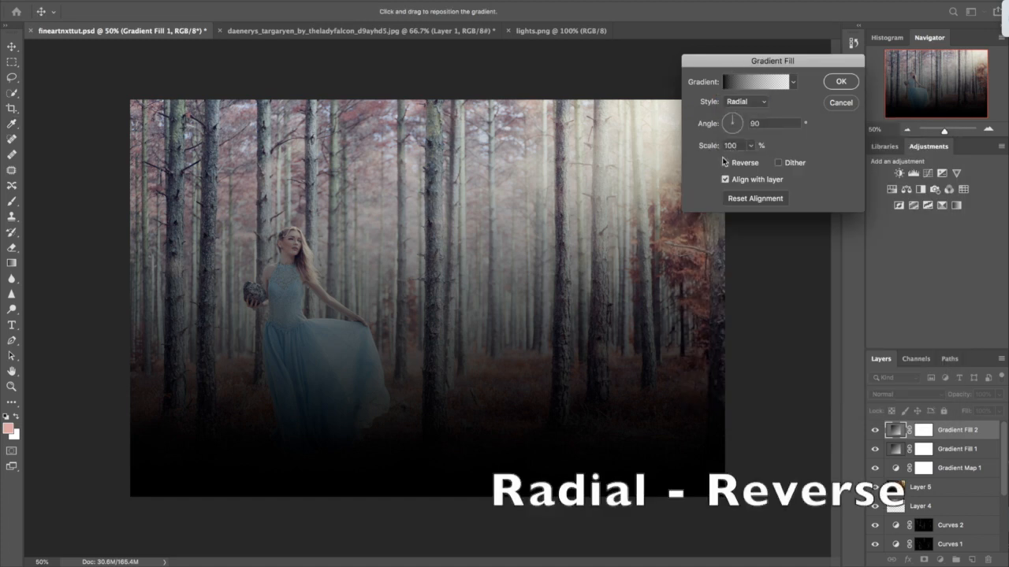
{"action": "left_click", "coordinate": [725, 163]}
{"action": "left_click_drag", "start_coordinate": [741, 119], "coordinate": [743, 121]}
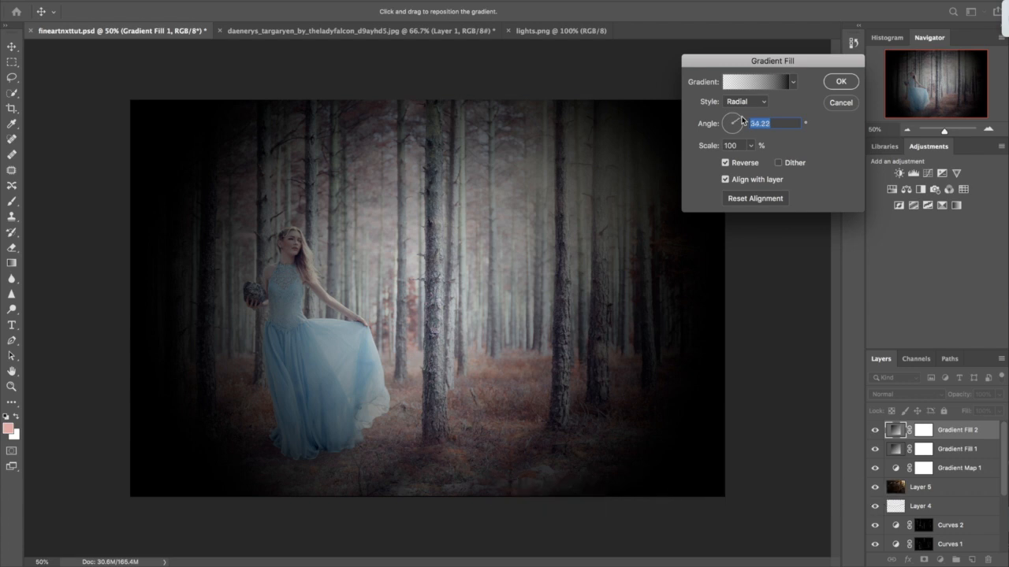
{"action": "left_click_drag", "start_coordinate": [741, 119], "coordinate": [744, 119]}
{"action": "left_click", "coordinate": [841, 81]}
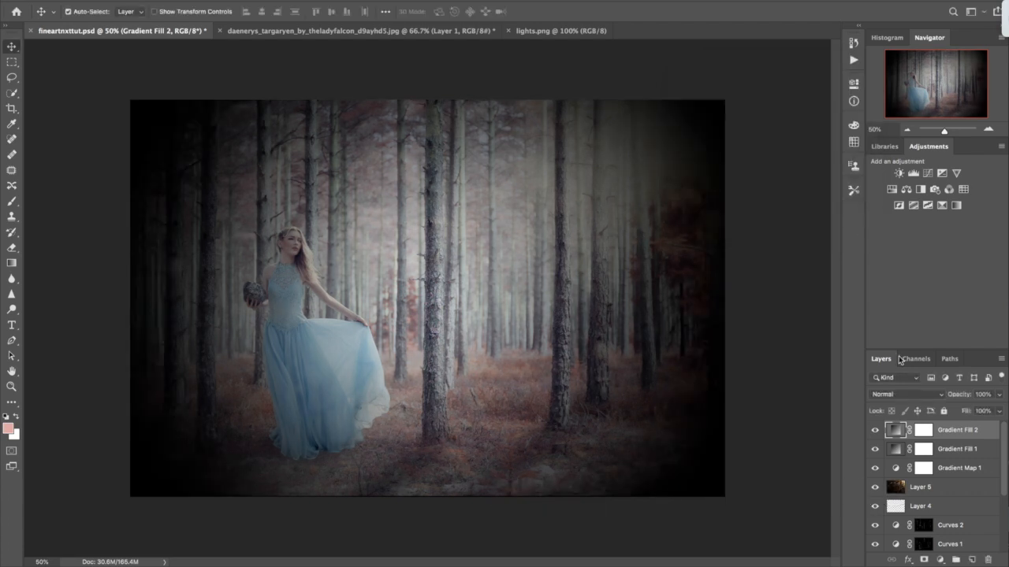
Step: Set the black gradient fill layer's blending mode to Soft Light and its opacity to 60%
{"action": "left_click", "coordinate": [898, 394]}
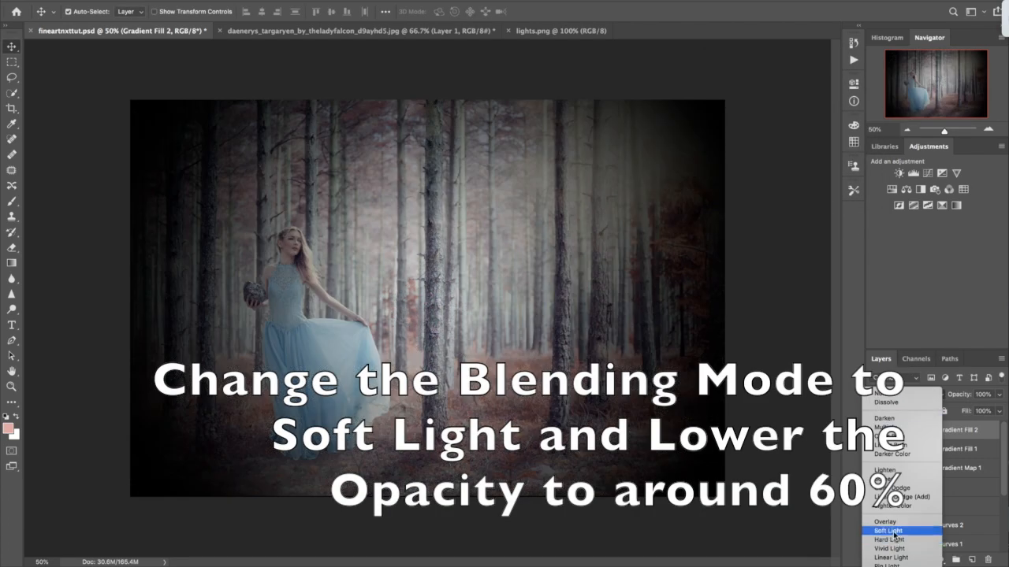
{"action": "left_click", "coordinate": [889, 530]}
{"action": "left_click_drag", "start_coordinate": [966, 397], "coordinate": [943, 396]}
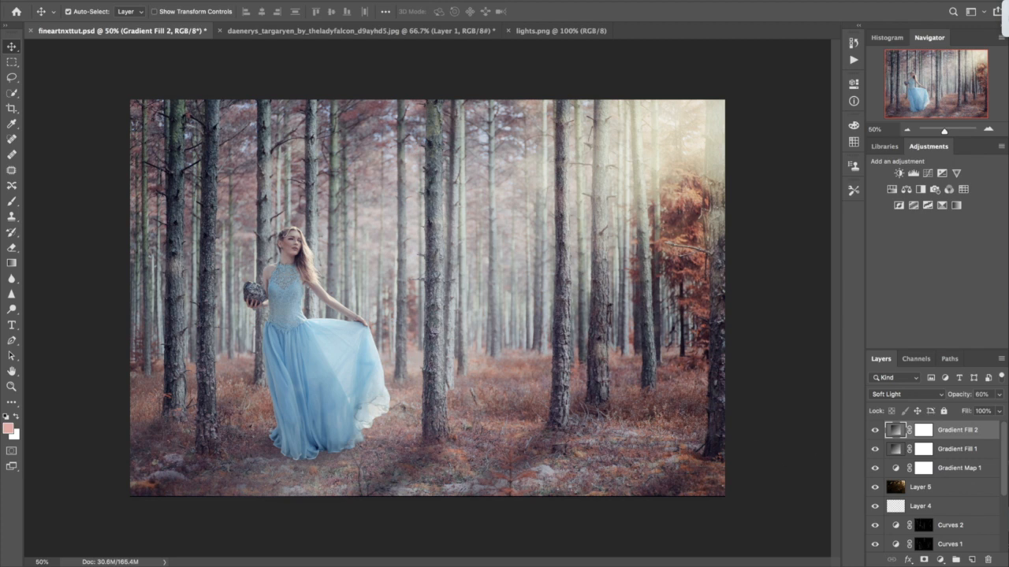
Step: Add a Curves adjustment layer with anchor points at the midtones and shadows, and raise the black point's output to 22
{"action": "left_click", "coordinate": [940, 560]}
{"action": "left_click", "coordinate": [965, 414]}
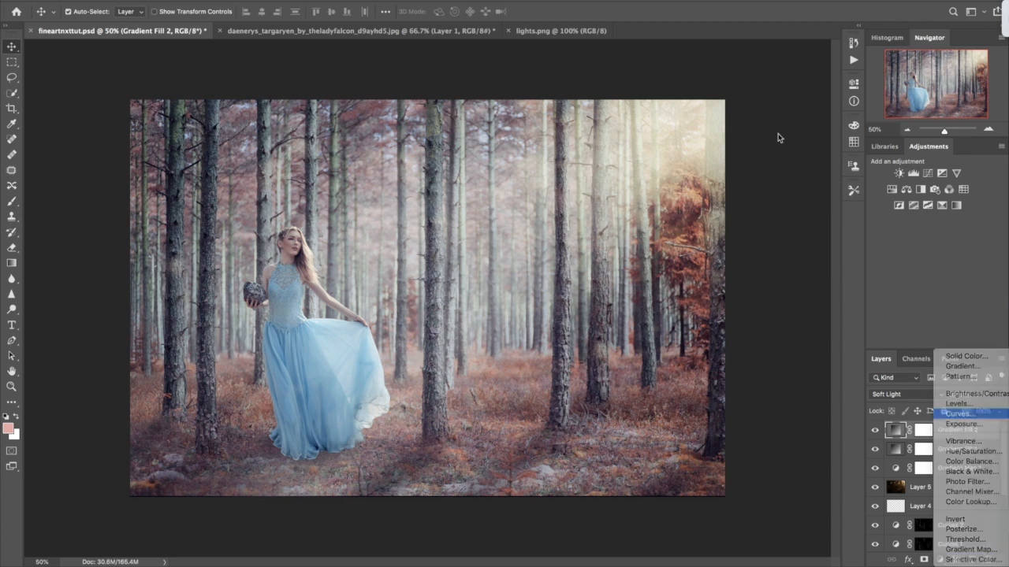
{"action": "left_click", "coordinate": [782, 186]}
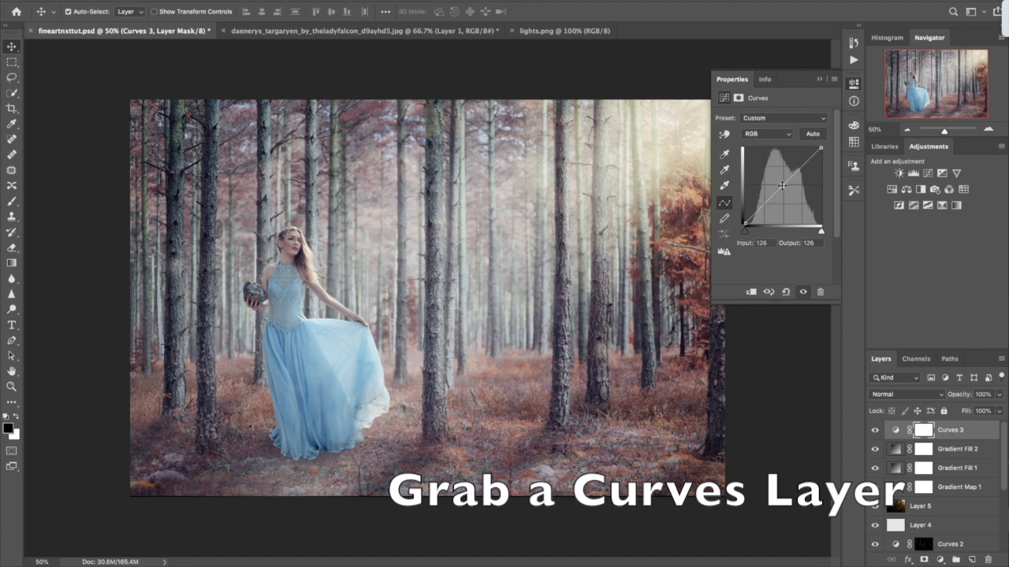
{"action": "left_click", "coordinate": [764, 205]}
{"action": "left_click_drag", "start_coordinate": [744, 223], "coordinate": [740, 216]}
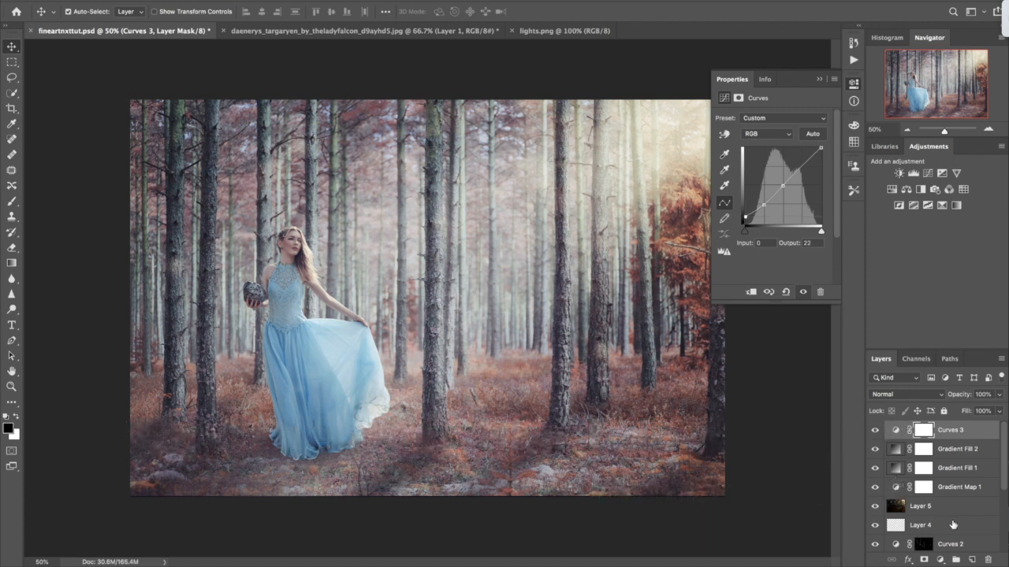
Step: Create a blank layer on top and sample a light hair colour from the woman as the brush colour
{"action": "left_click", "coordinate": [971, 559]}
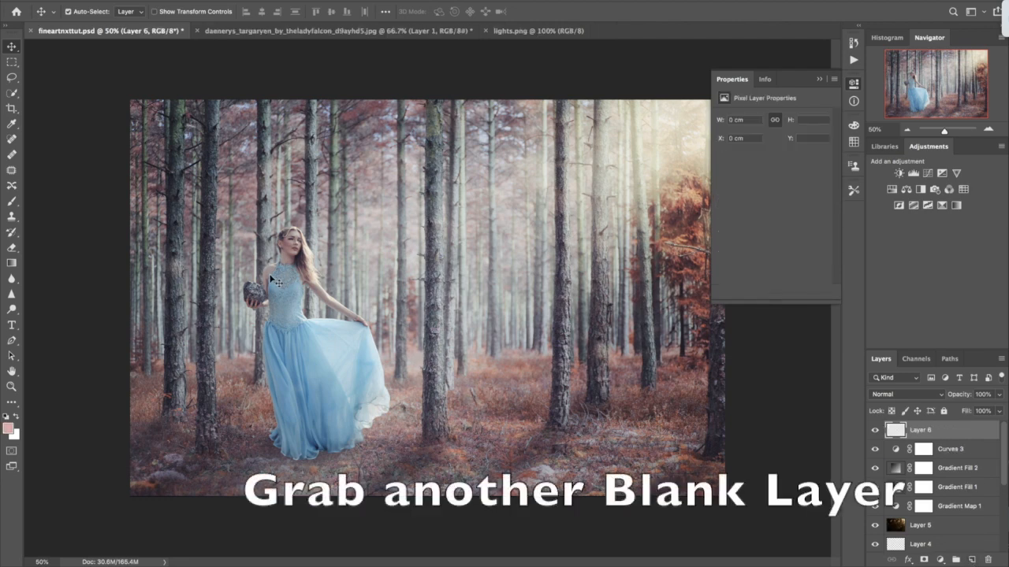
{"action": "scroll", "coordinate": [269, 273], "scroll_direction": "up", "scroll_amount": 8}
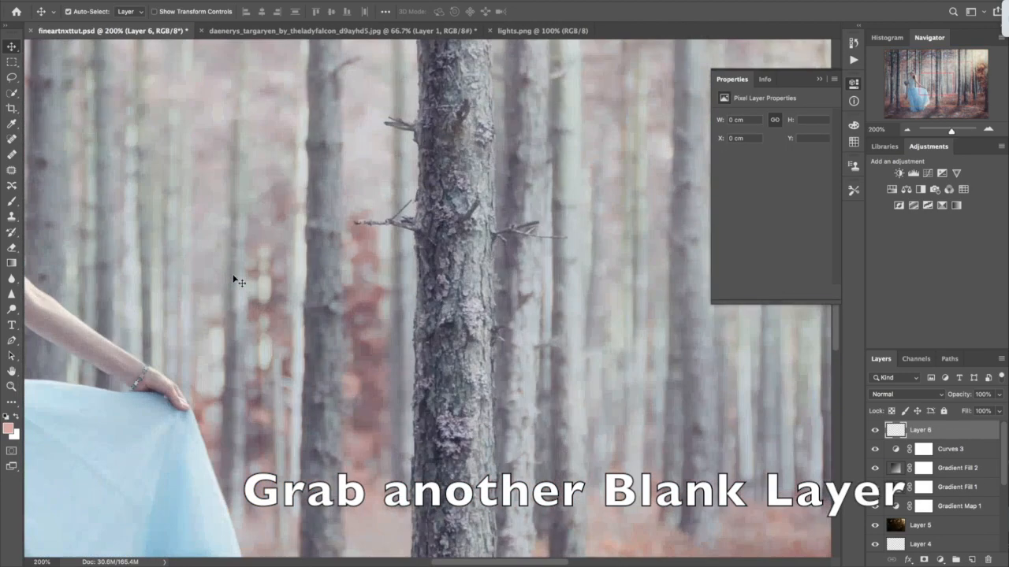
{"action": "scroll", "coordinate": [242, 277], "scroll_direction": "left", "scroll_amount": 5}
{"action": "scroll", "coordinate": [242, 277], "scroll_direction": "up", "scroll_amount": 3}
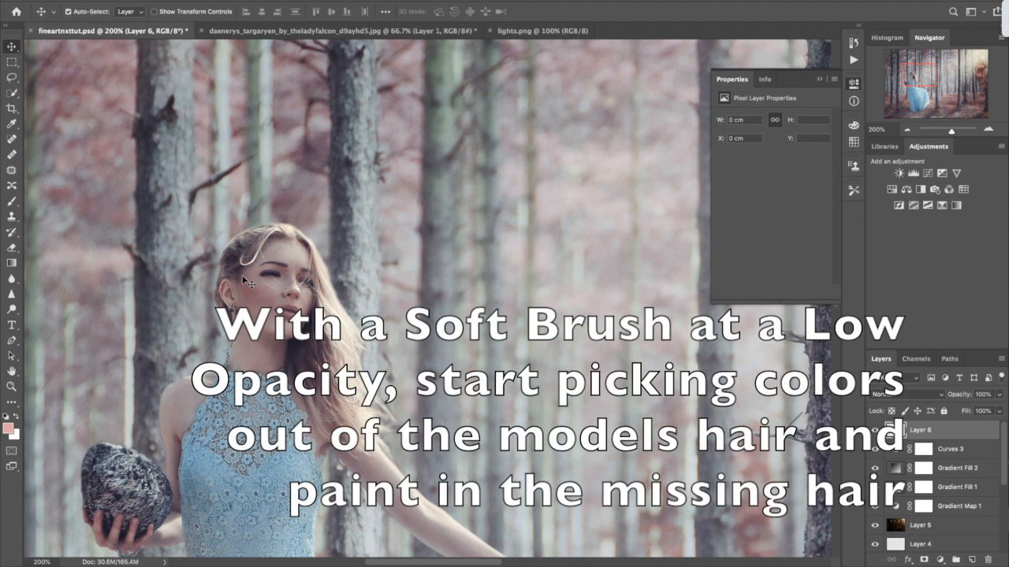
{"action": "left_click", "coordinate": [12, 202]}
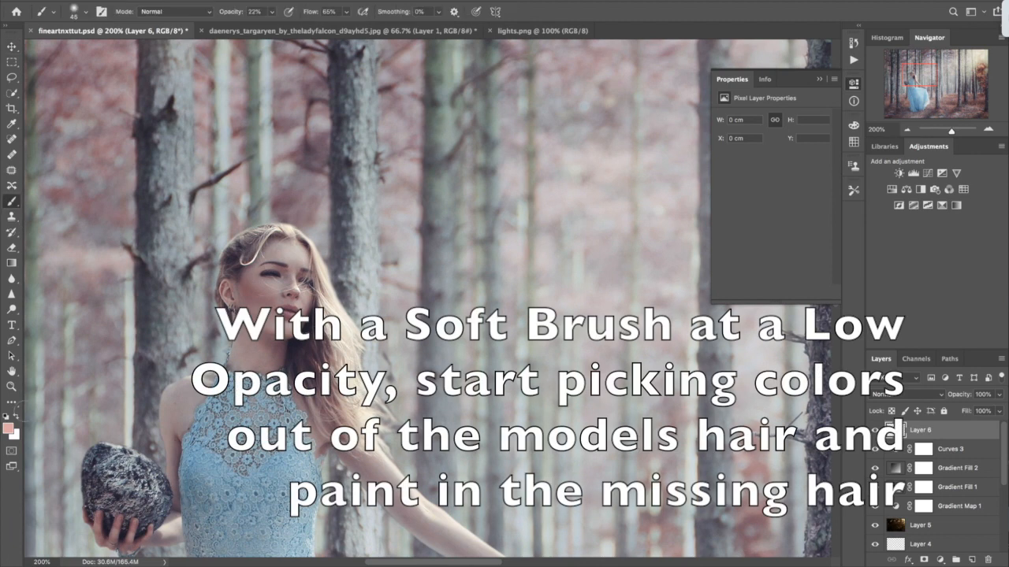
{"action": "left_click", "coordinate": [8, 429]}
{"action": "left_click_drag", "start_coordinate": [313, 236], "coordinate": [619, 67]}
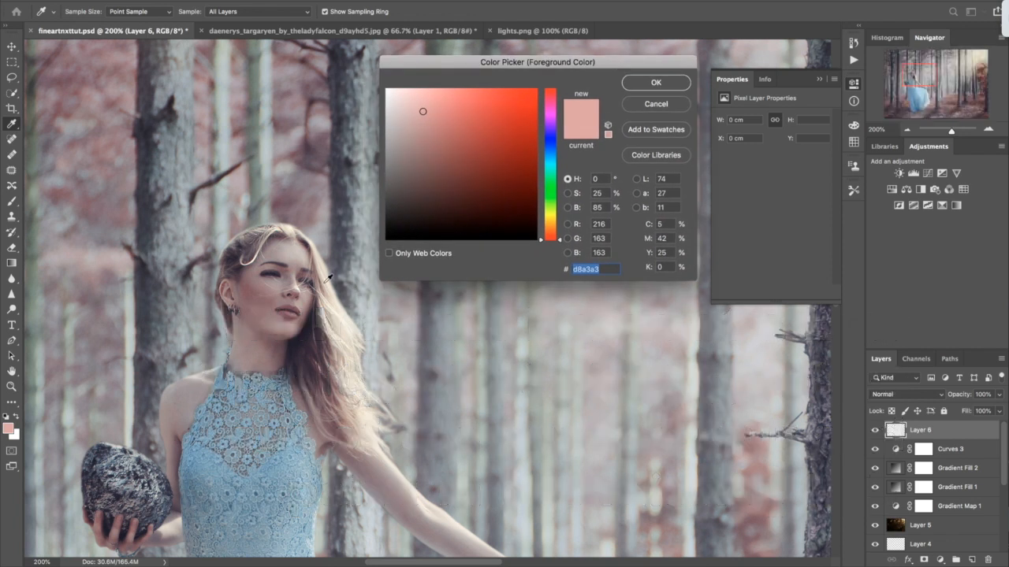
{"action": "left_click", "coordinate": [328, 279]}
{"action": "left_click", "coordinate": [656, 82]}
Step: Paint the missing fine strands along the woman's hair with a 1 px brush at 22% opacity
{"action": "key", "text": "bracketleft"}
{"action": "key", "text": "bracketleft"}
{"action": "key", "text": "bracketleft"}
{"action": "key", "text": "bracketleft"}
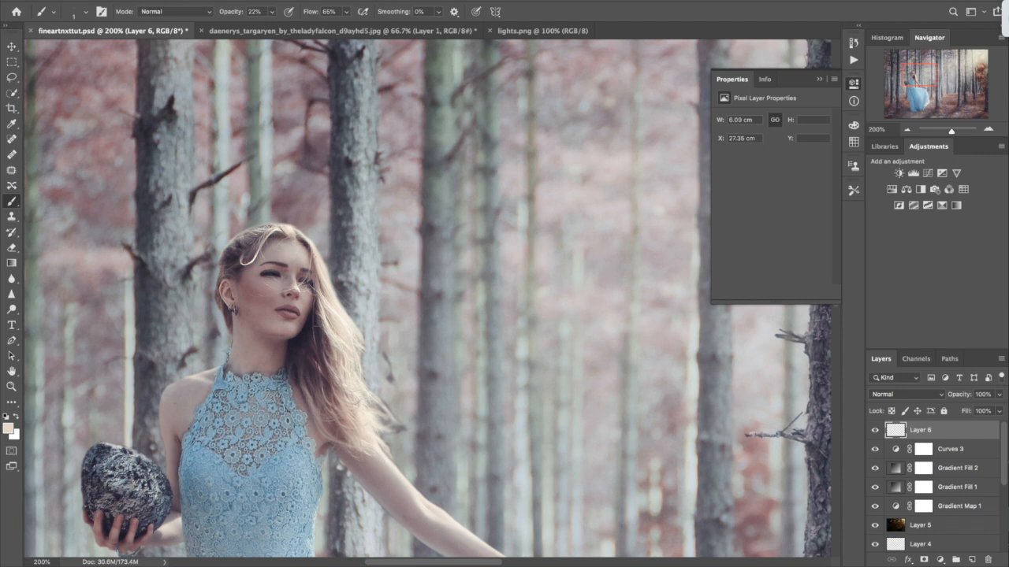
{"action": "left_click_drag", "start_coordinate": [347, 315], "coordinate": [365, 342]}
Step: Duplicate the painted hair layer and sample a darker colour from the woman's hair as the brush colour
{"action": "key", "text": "ctrl+j"}
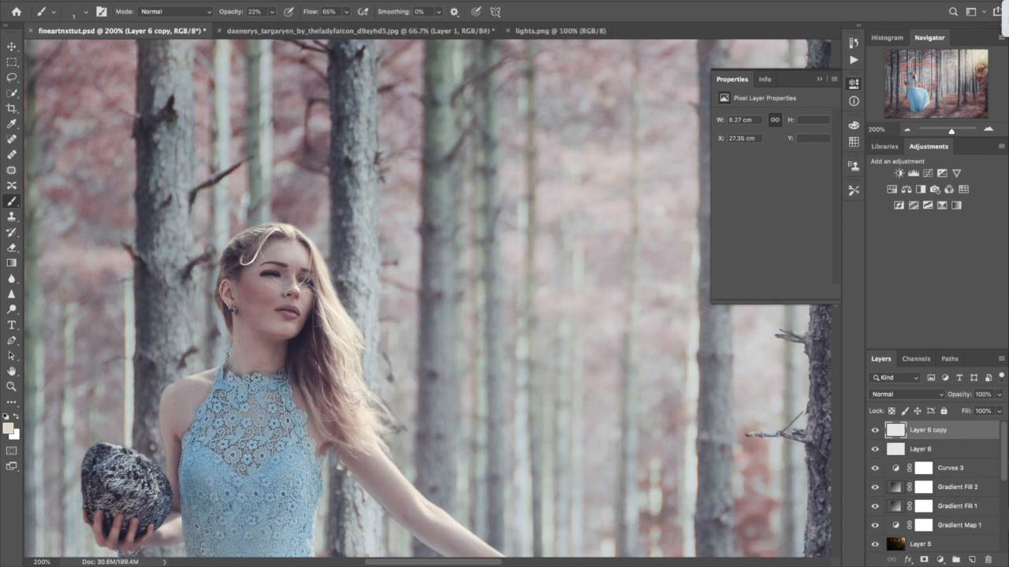
{"action": "left_click", "coordinate": [7, 428]}
{"action": "left_click", "coordinate": [297, 228]}
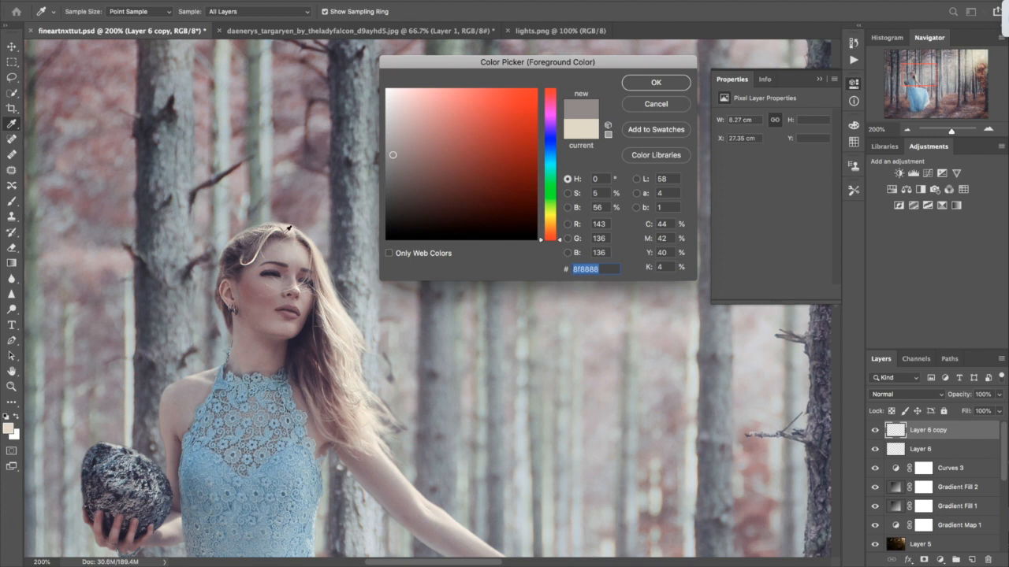
{"action": "left_click", "coordinate": [291, 230]}
{"action": "left_click", "coordinate": [328, 379]}
{"action": "left_click", "coordinate": [655, 83]}
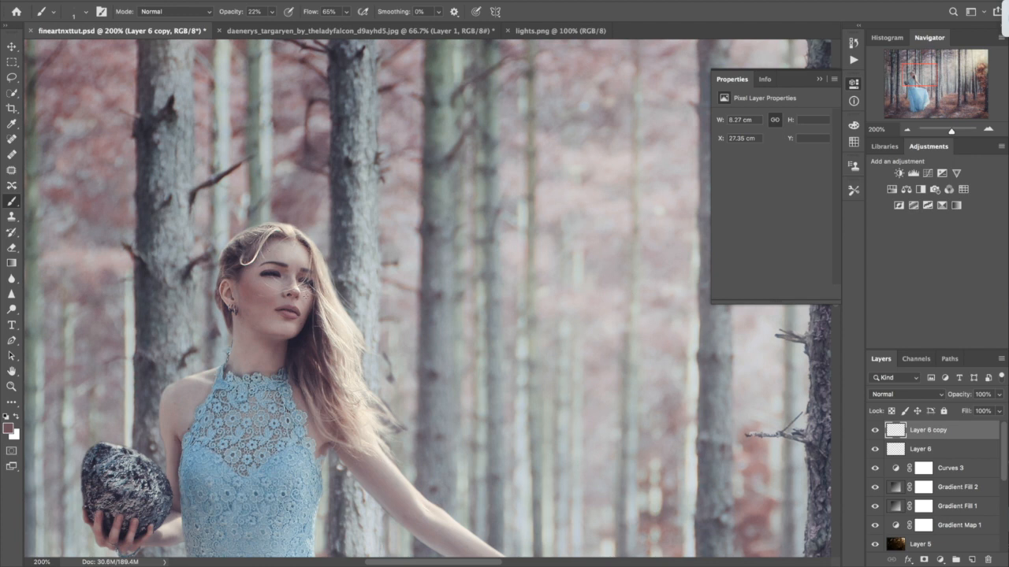
Step: Add a Levels adjustment layer above the hair layers and lower its white output level to 0
{"action": "key", "text": "ctrl+minus"}
{"action": "key", "text": "ctrl+minus"}
{"action": "key", "text": "ctrl+minus"}
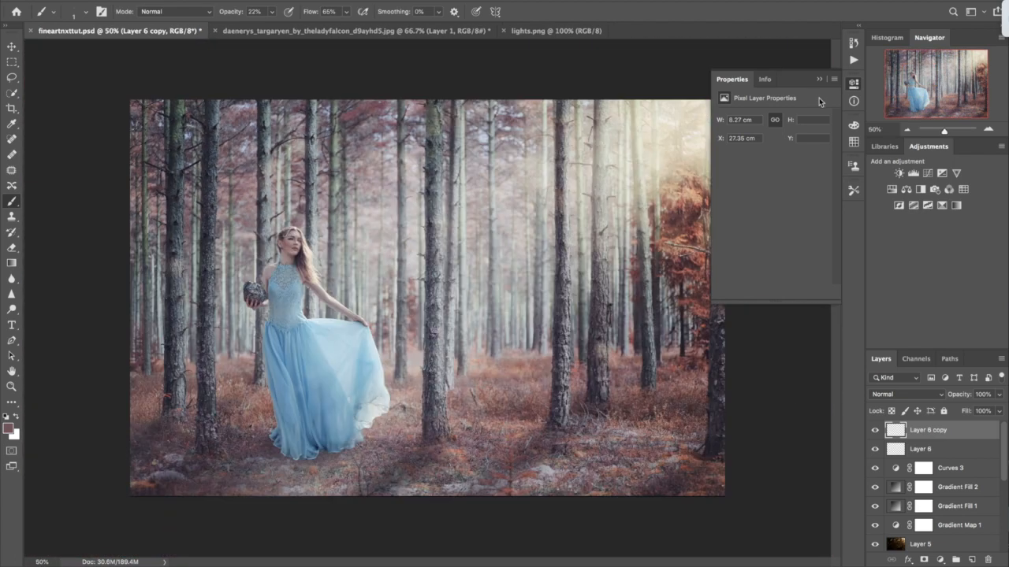
{"action": "left_click", "coordinate": [819, 78]}
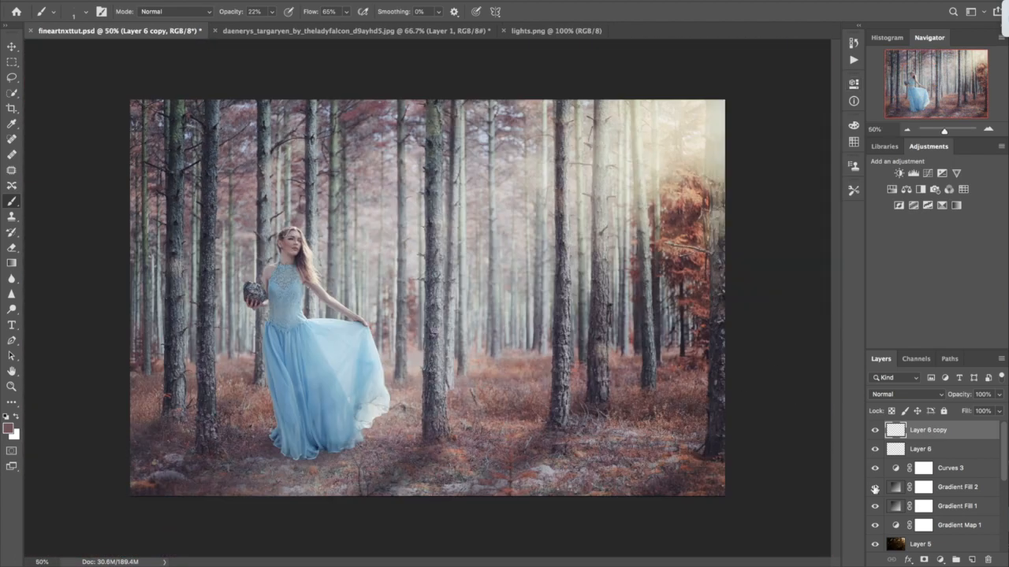
{"action": "left_click", "coordinate": [941, 559]}
{"action": "left_click", "coordinate": [956, 406]}
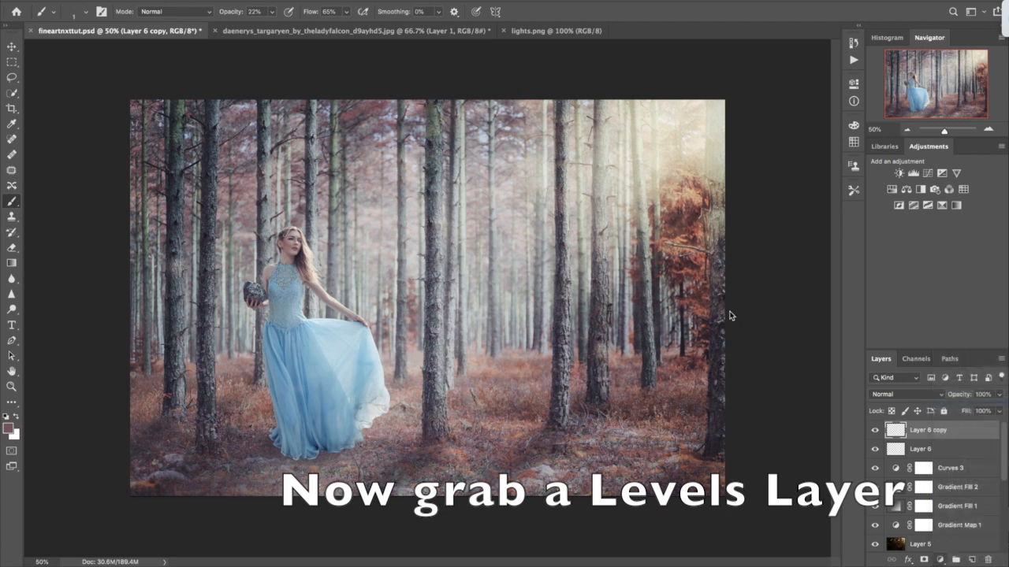
{"action": "left_click_drag", "start_coordinate": [750, 242], "coordinate": [735, 239]}
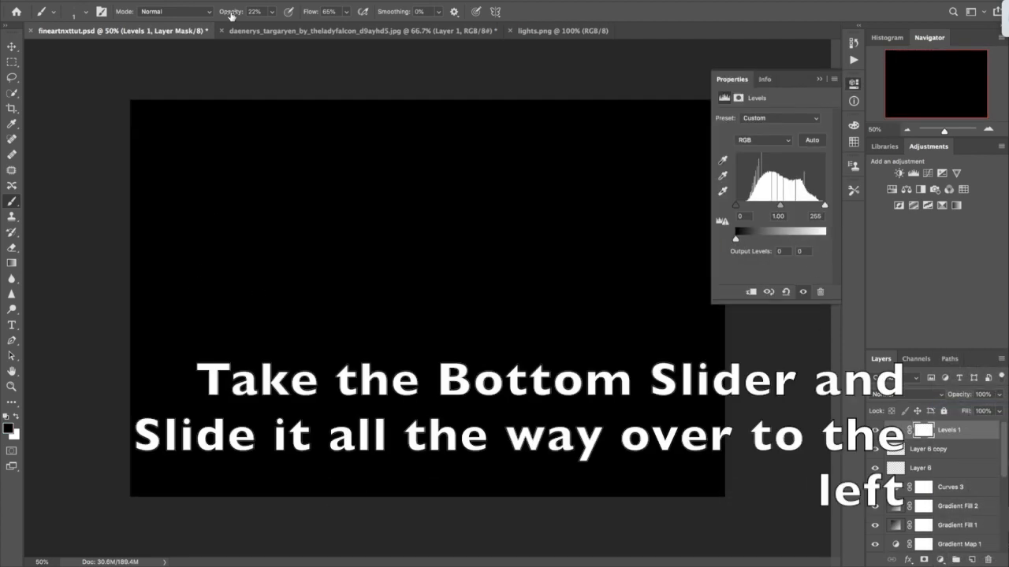
Step: Paint black on the Levels mask with a 1000 px brush at 23% opacity to bring light back across the forest and woman
{"action": "left_click_drag", "start_coordinate": [231, 16], "coordinate": [234, 16]}
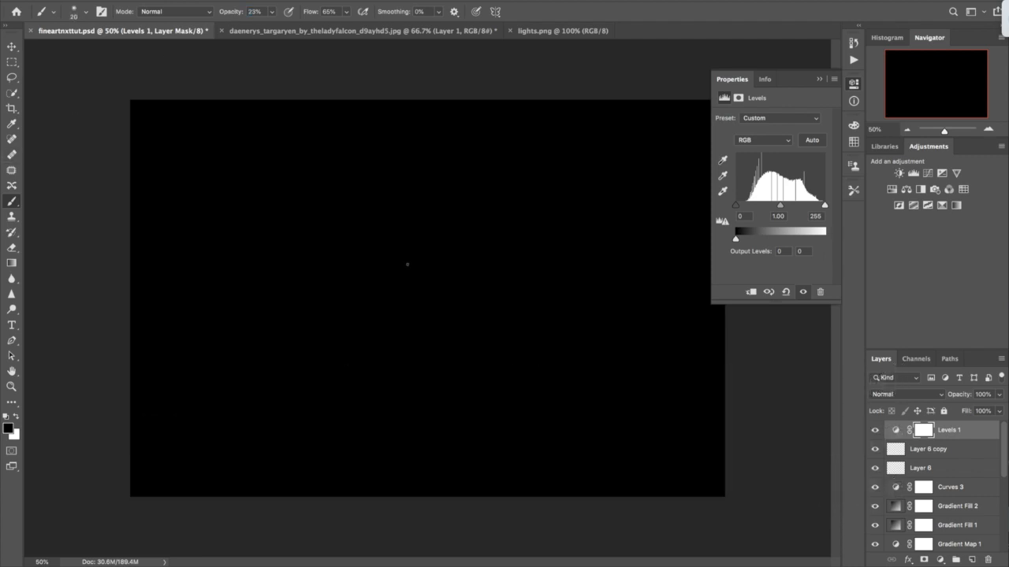
{"action": "key", "text": "bracketright"}
{"action": "key", "text": "bracketright"}
{"action": "key", "text": "bracketright"}
{"action": "key", "text": "bracketright"}
{"action": "key", "text": "bracketright"}
{"action": "key", "text": "bracketright"}
{"action": "key", "text": "bracketright"}
{"action": "key", "text": "bracketright"}
{"action": "key", "text": "bracketright"}
{"action": "key", "text": "bracketright"}
{"action": "key", "text": "bracketright"}
{"action": "key", "text": "bracketright"}
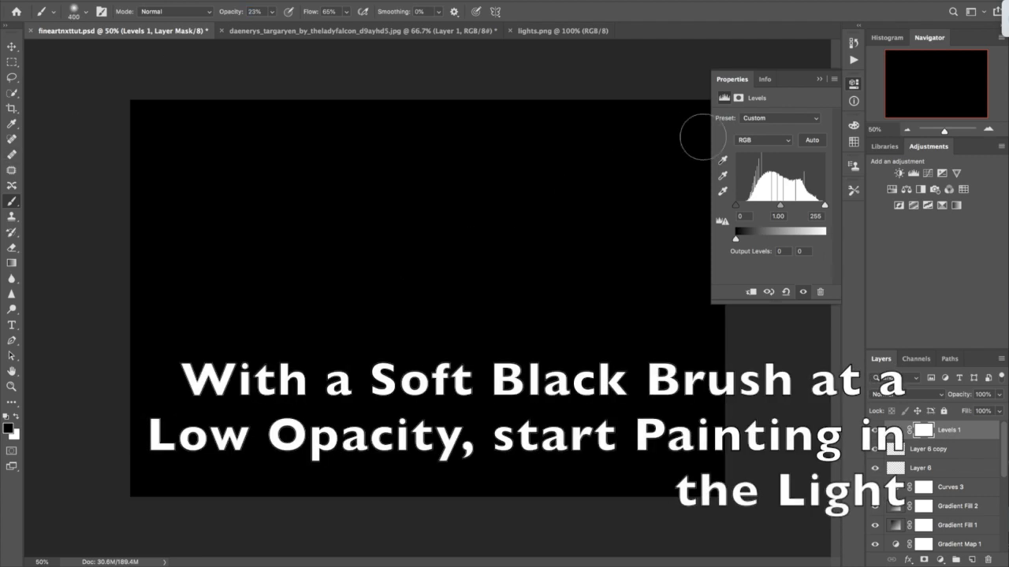
{"action": "left_click", "coordinate": [819, 78]}
{"action": "key", "text": "bracketright"}
{"action": "key", "text": "bracketright"}
{"action": "mouse_move", "coordinate": [718, 115]}
{"action": "left_mouse_down"}
{"action": "mouse_move", "coordinate": [709, 129]}
{"action": "mouse_move", "coordinate": [686, 118]}
{"action": "mouse_move", "coordinate": [642, 157]}
{"action": "mouse_move", "coordinate": [513, 216]}
{"action": "mouse_move", "coordinate": [304, 266]}
{"action": "mouse_move", "coordinate": [329, 387]}
{"action": "mouse_move", "coordinate": [287, 401]}
{"action": "mouse_move", "coordinate": [338, 219]}
{"action": "mouse_move", "coordinate": [252, 263]}
{"action": "mouse_move", "coordinate": [316, 371]}
{"action": "mouse_move", "coordinate": [828, 284]}
{"action": "mouse_move", "coordinate": [185, 226]}
{"action": "mouse_move", "coordinate": [412, 450]}
{"action": "mouse_move", "coordinate": [473, 79]}
{"action": "left_mouse_up"}
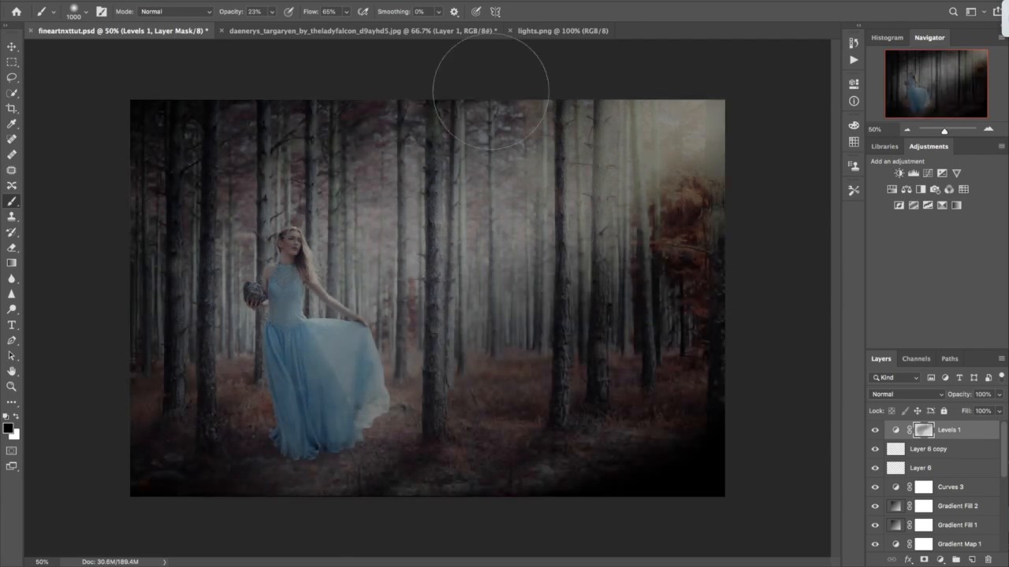
{"action": "mouse_move", "coordinate": [623, 371]}
{"action": "left_mouse_down"}
{"action": "mouse_move", "coordinate": [284, 260]}
{"action": "mouse_move", "coordinate": [347, 150]}
{"action": "mouse_move", "coordinate": [339, 197]}
{"action": "mouse_move", "coordinate": [430, 287]}
{"action": "mouse_move", "coordinate": [417, 421]}
{"action": "mouse_move", "coordinate": [643, 34]}
{"action": "mouse_move", "coordinate": [522, 499]}
{"action": "left_mouse_up"}
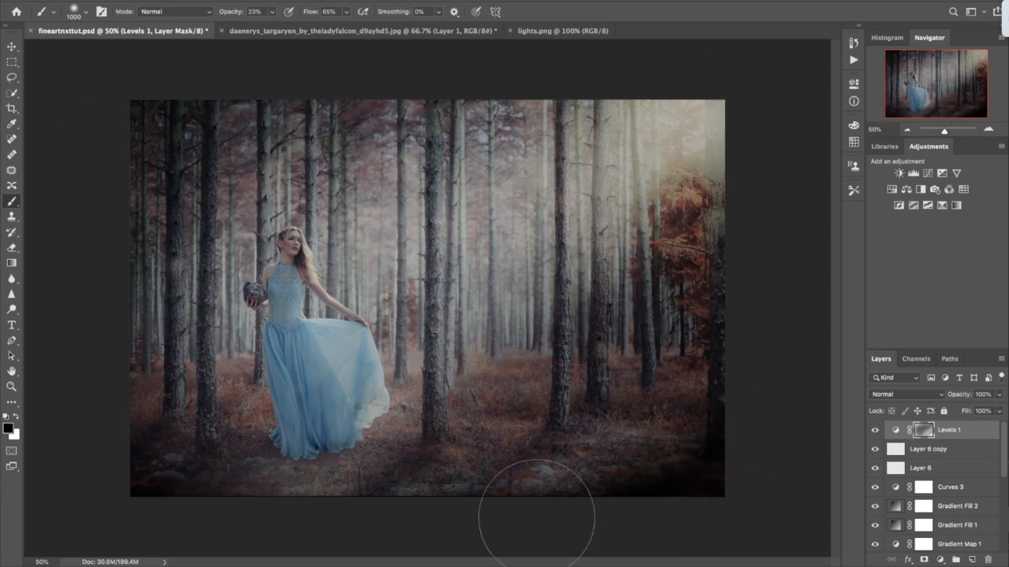
{"action": "mouse_move", "coordinate": [276, 315]}
{"action": "left_mouse_down"}
{"action": "mouse_move", "coordinate": [325, 378]}
{"action": "mouse_move", "coordinate": [494, 393]}
{"action": "mouse_move", "coordinate": [685, 428]}
{"action": "mouse_move", "coordinate": [865, 280]}
{"action": "left_mouse_up"}
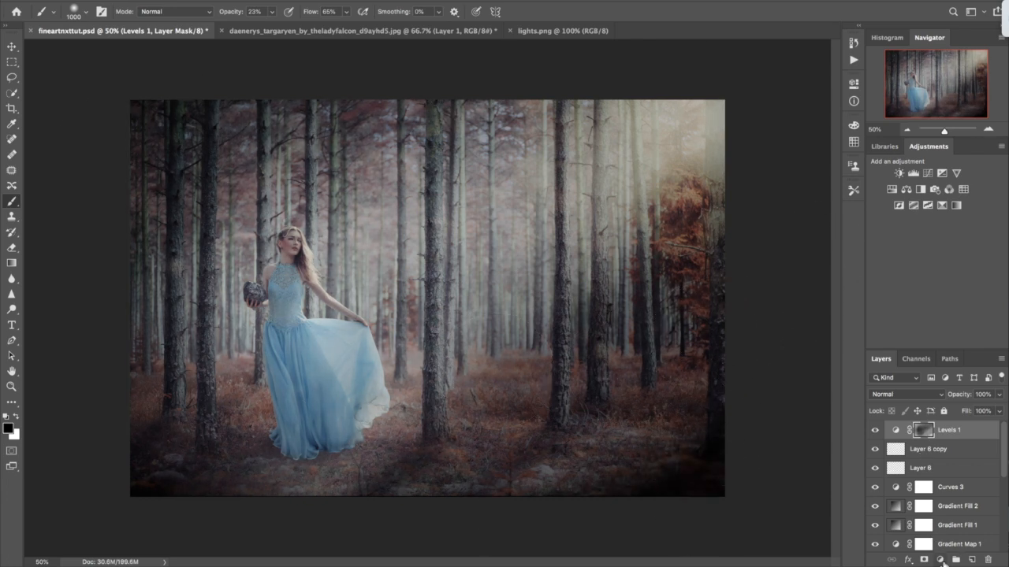
Step: Add a Gradient Map adjustment layer on top using the Black, White preset
{"action": "left_click", "coordinate": [940, 560]}
{"action": "left_click", "coordinate": [940, 549]}
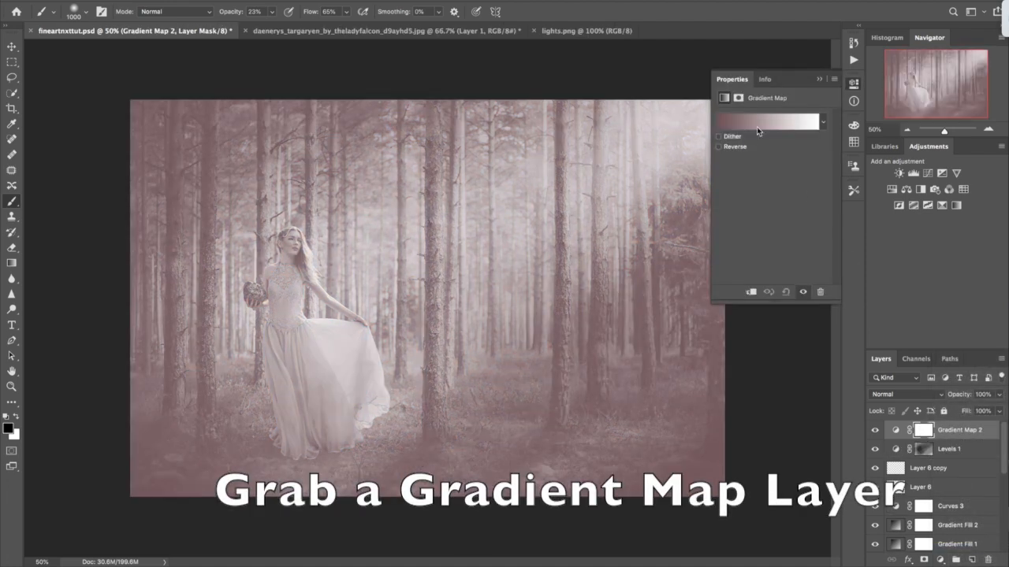
{"action": "left_click", "coordinate": [760, 120]}
{"action": "left_click", "coordinate": [739, 163]}
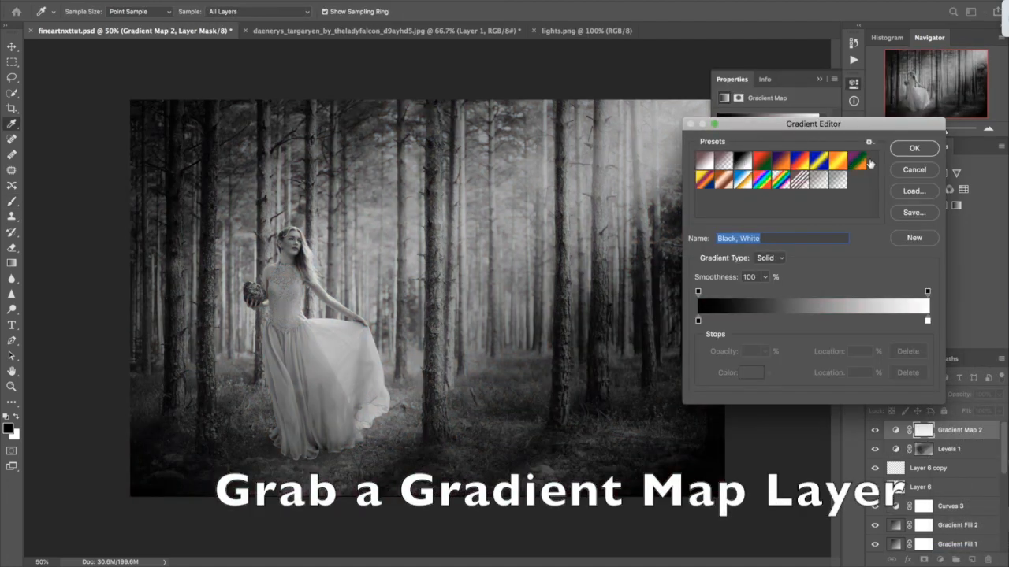
{"action": "left_click", "coordinate": [906, 152]}
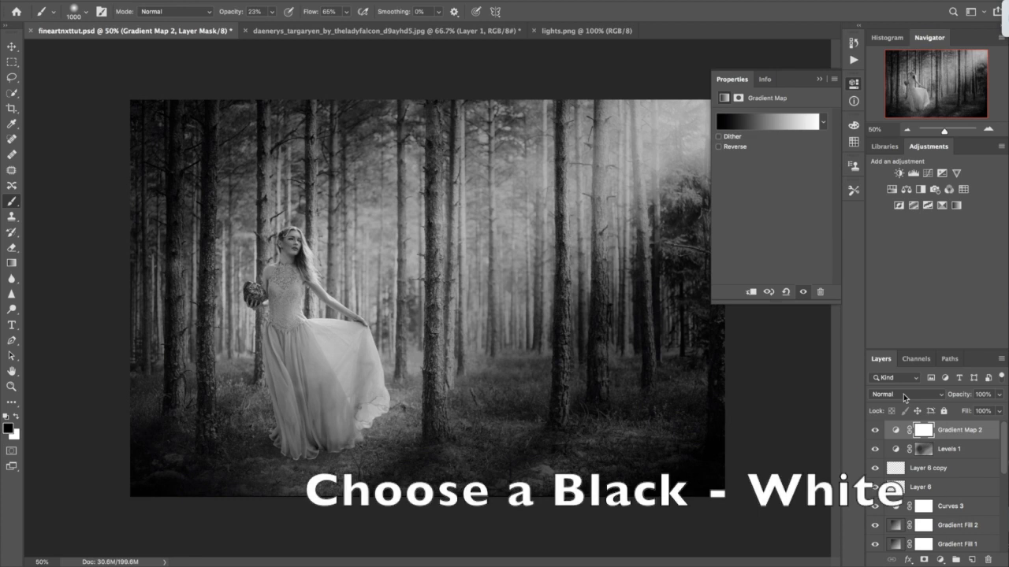
Step: Set the black-to-white Gradient Map layer's blending mode to Lighten and its opacity to 60%
{"action": "left_click", "coordinate": [903, 394]}
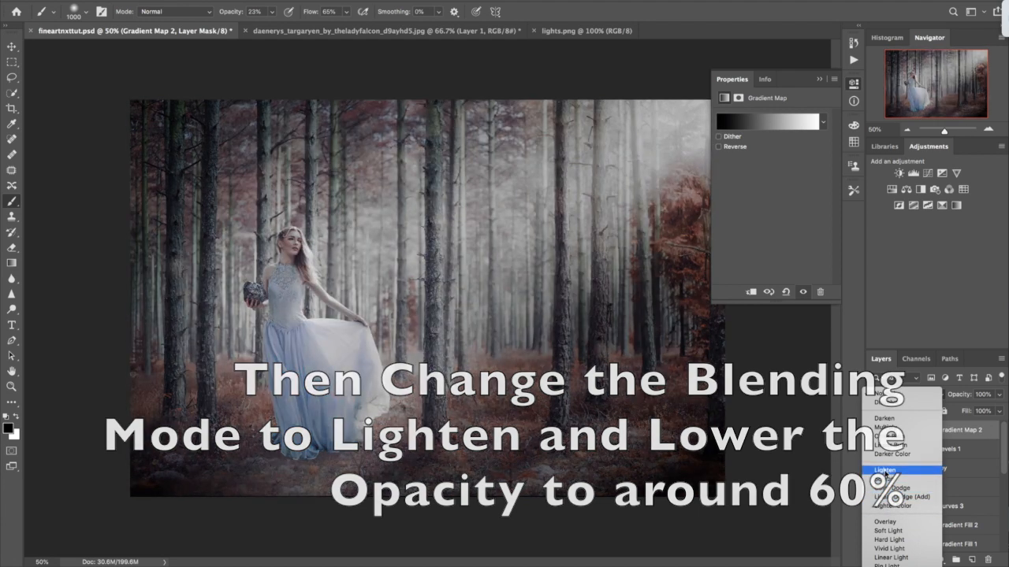
{"action": "left_click", "coordinate": [887, 471]}
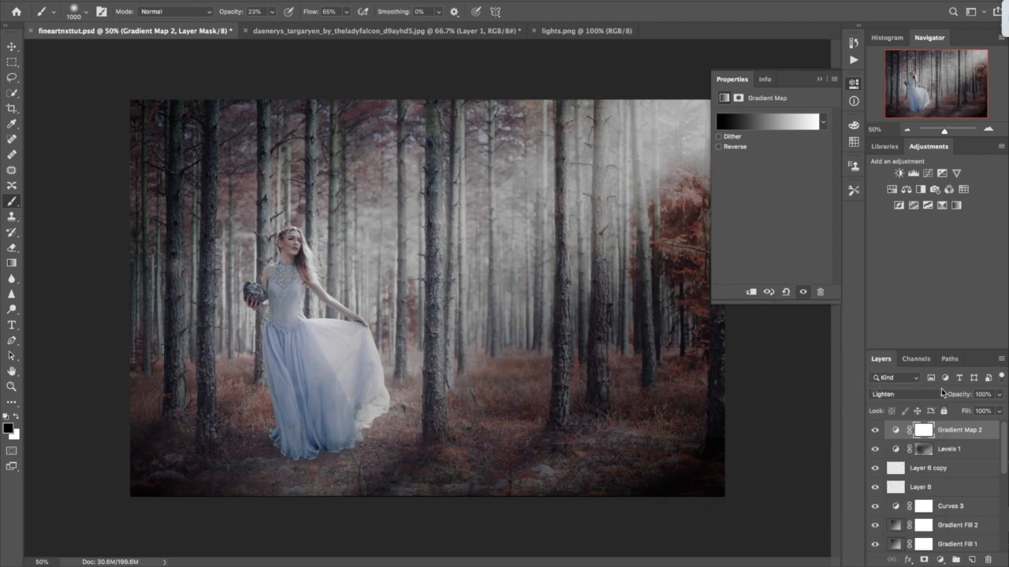
{"action": "left_click_drag", "start_coordinate": [966, 399], "coordinate": [952, 399]}
{"action": "left_click_drag", "start_coordinate": [943, 400], "coordinate": [943, 401]}
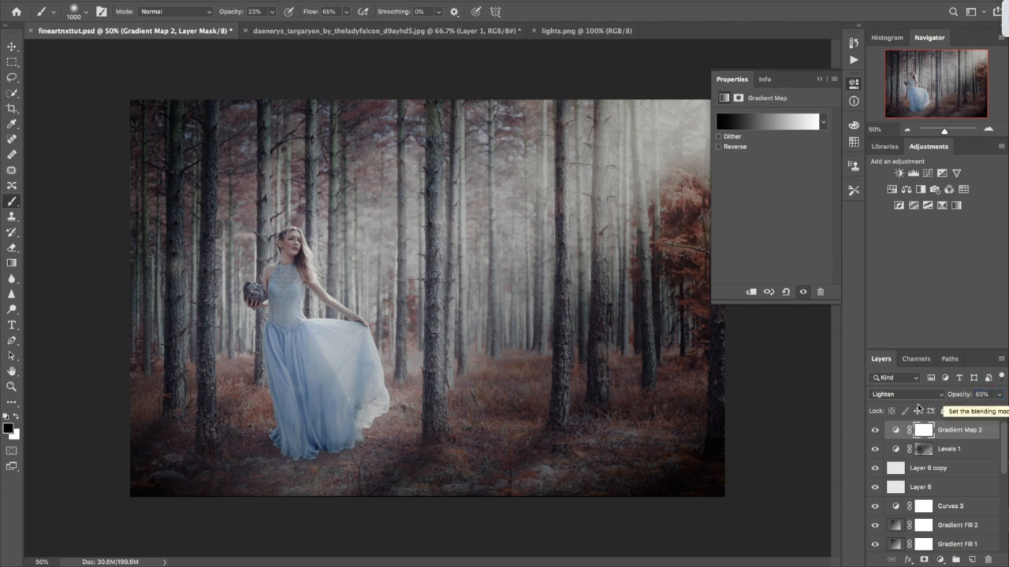
Step: Add a Gradient Fill layer above the Gradient Map and set the gradient's starting colour stop to #887171
{"action": "left_click", "coordinate": [940, 559]}
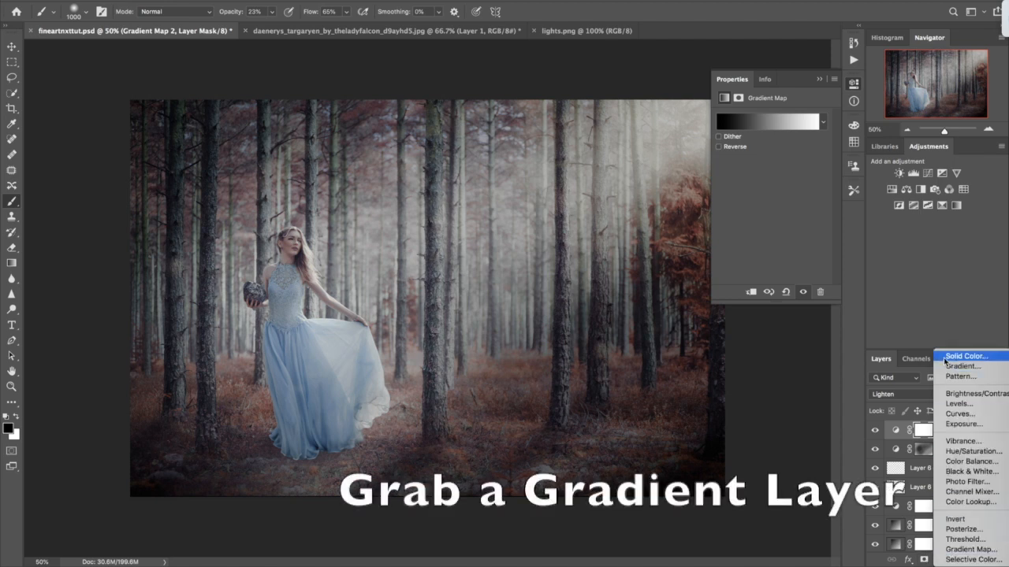
{"action": "left_click", "coordinate": [963, 366]}
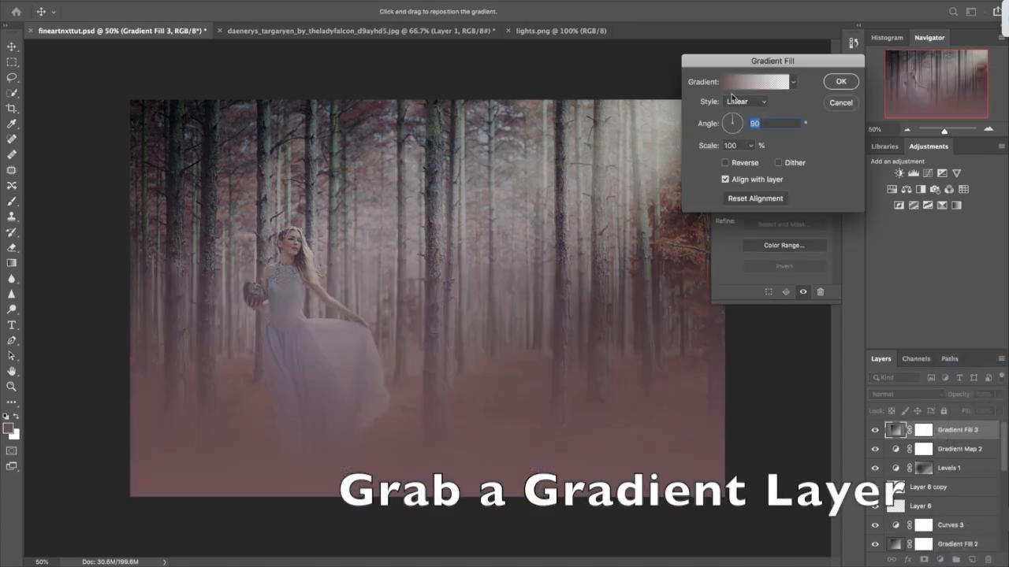
{"action": "left_click", "coordinate": [726, 82]}
{"action": "left_click", "coordinate": [698, 321]}
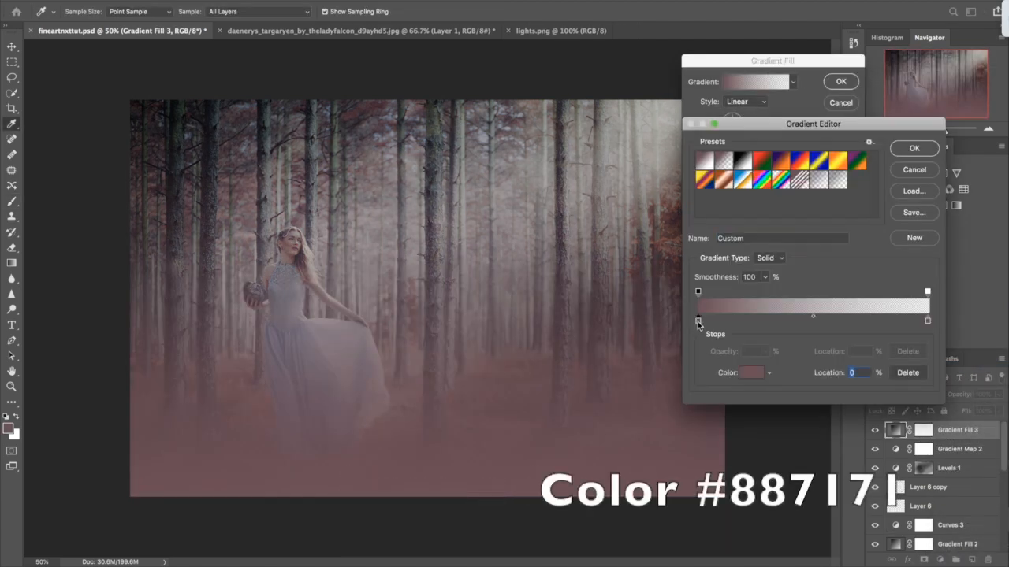
{"action": "left_click", "coordinate": [749, 374]}
{"action": "left_click", "coordinate": [585, 269]}
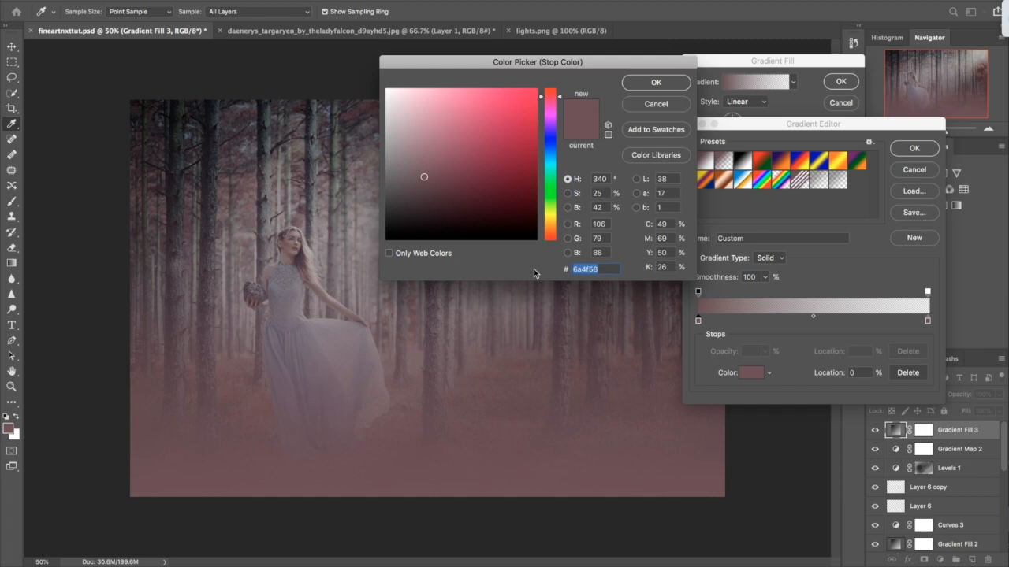
{"action": "type", "text": "887"}
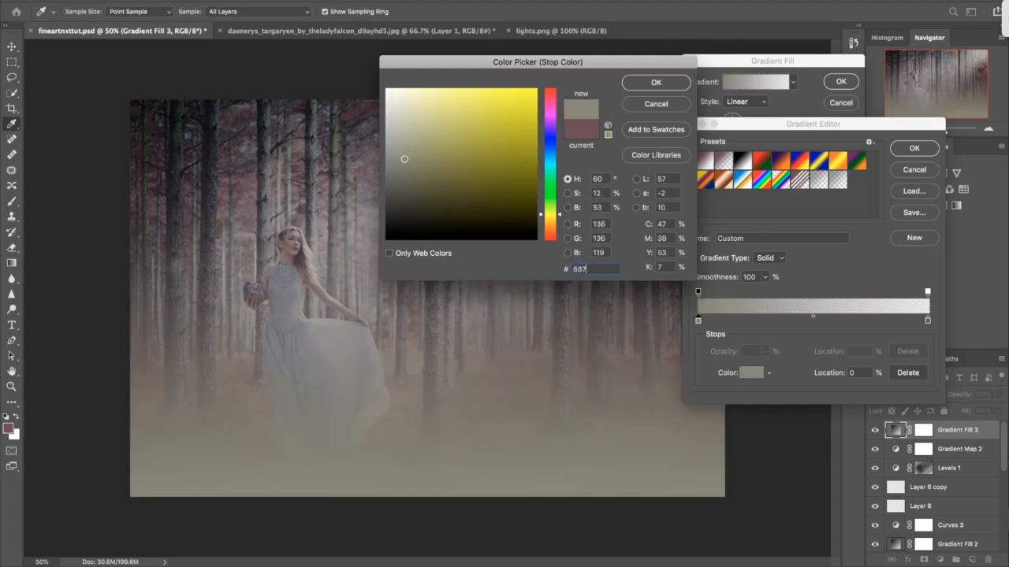
{"action": "type", "text": "171"}
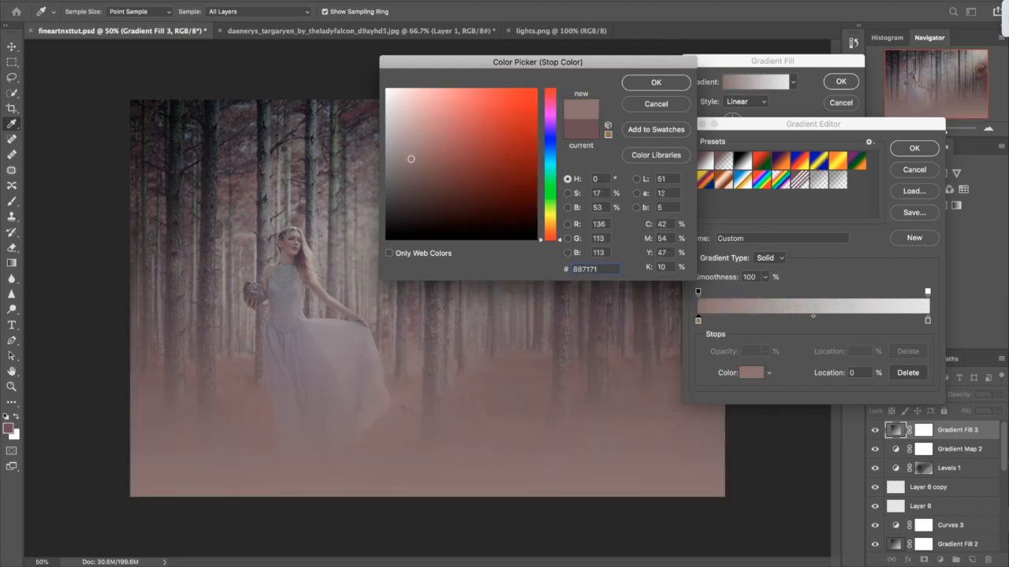
{"action": "left_click", "coordinate": [656, 82]}
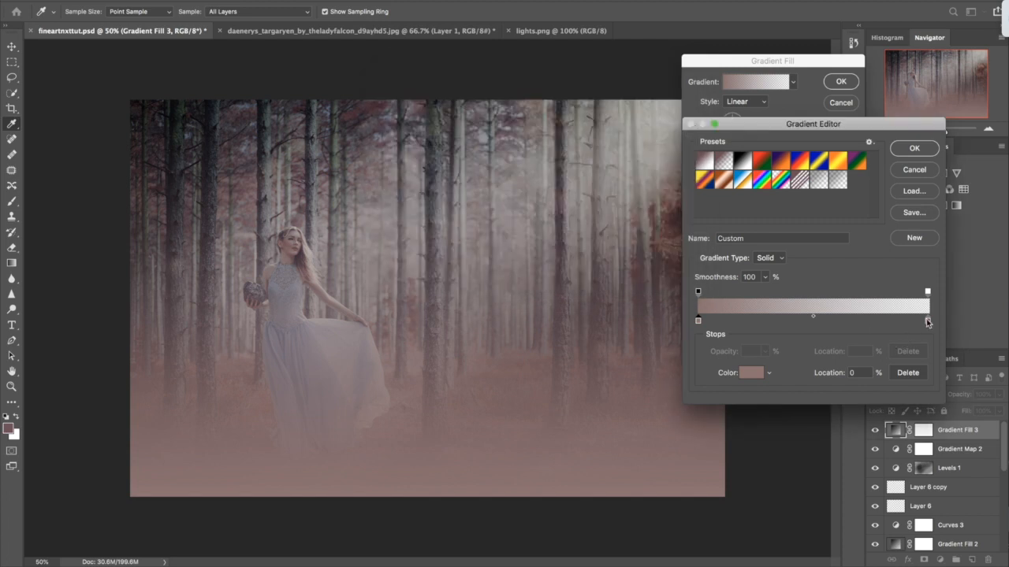
Step: Set the gradient's end colour stop to #887171 and apply the linear fill, pulled slightly down over the forest floor
{"action": "left_click", "coordinate": [928, 321]}
{"action": "left_click", "coordinate": [750, 373]}
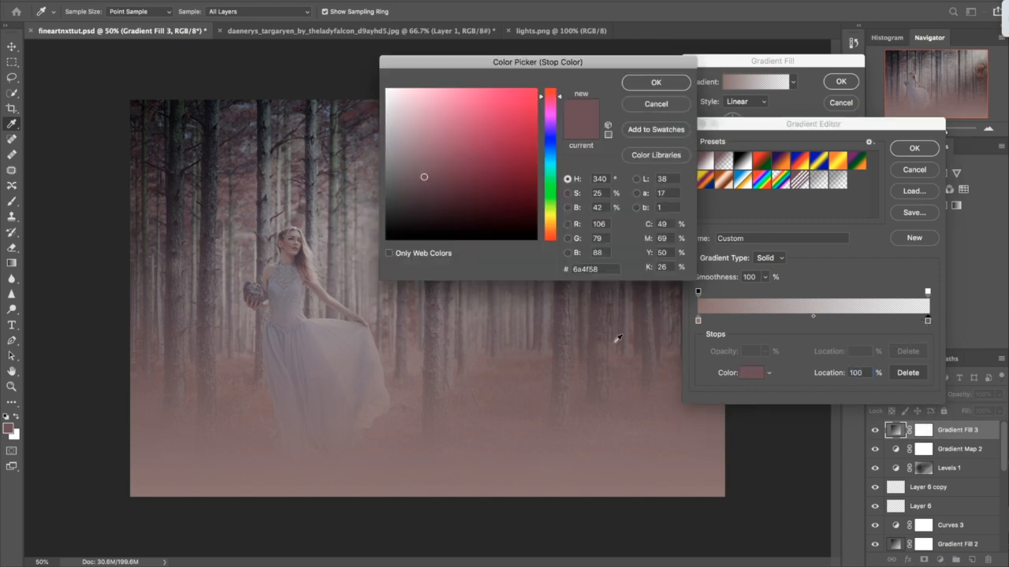
{"action": "double_click", "coordinate": [601, 268]}
{"action": "type", "text": "8871"}
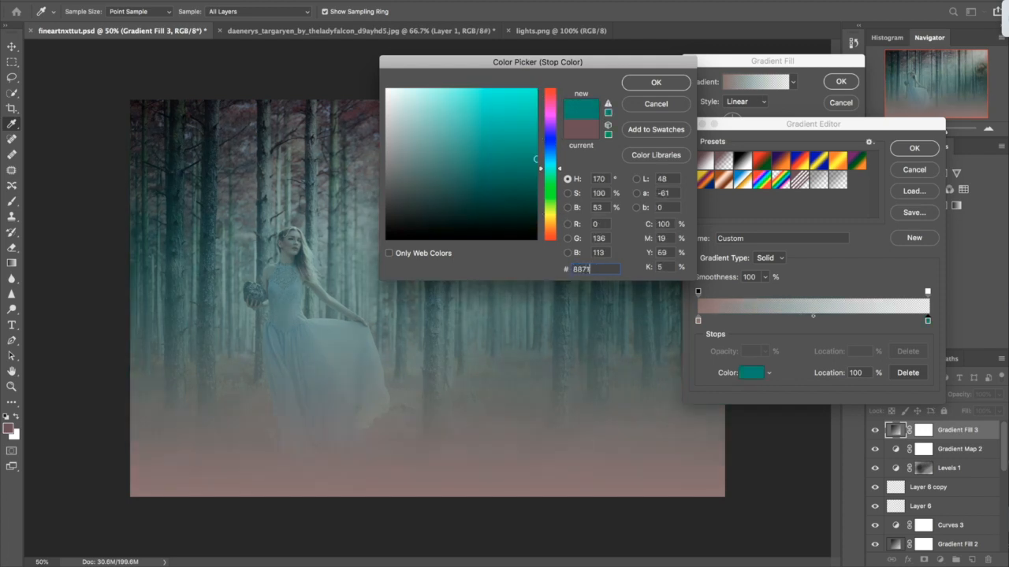
{"action": "type", "text": "71"}
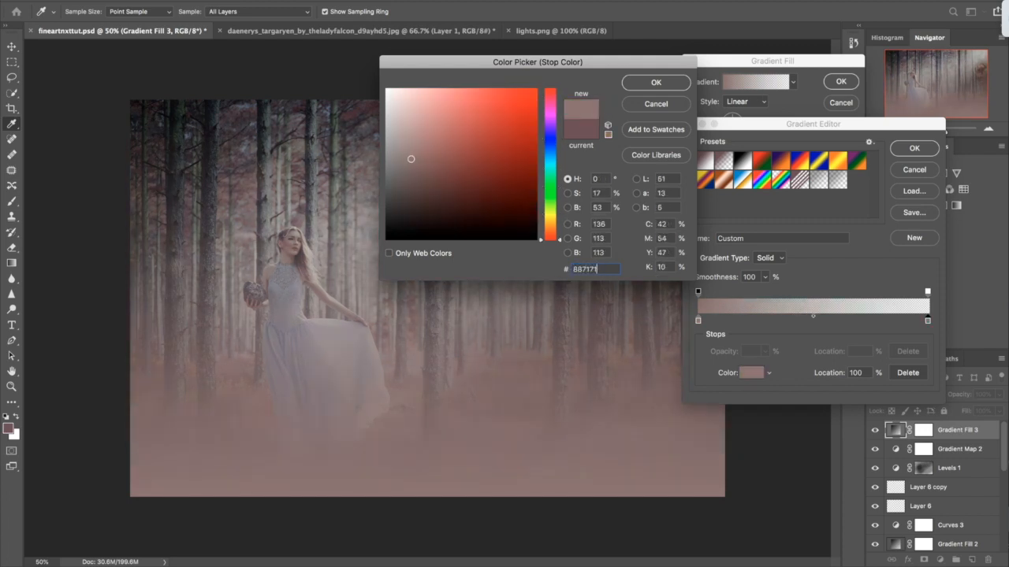
{"action": "left_click", "coordinate": [654, 83]}
{"action": "key", "text": "Return"}
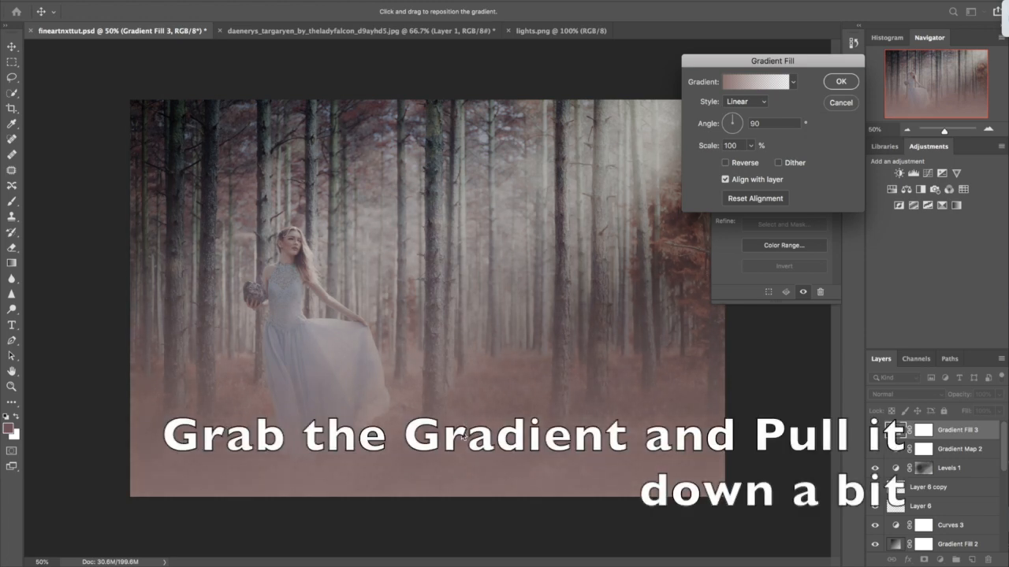
{"action": "left_click", "coordinate": [840, 81]}
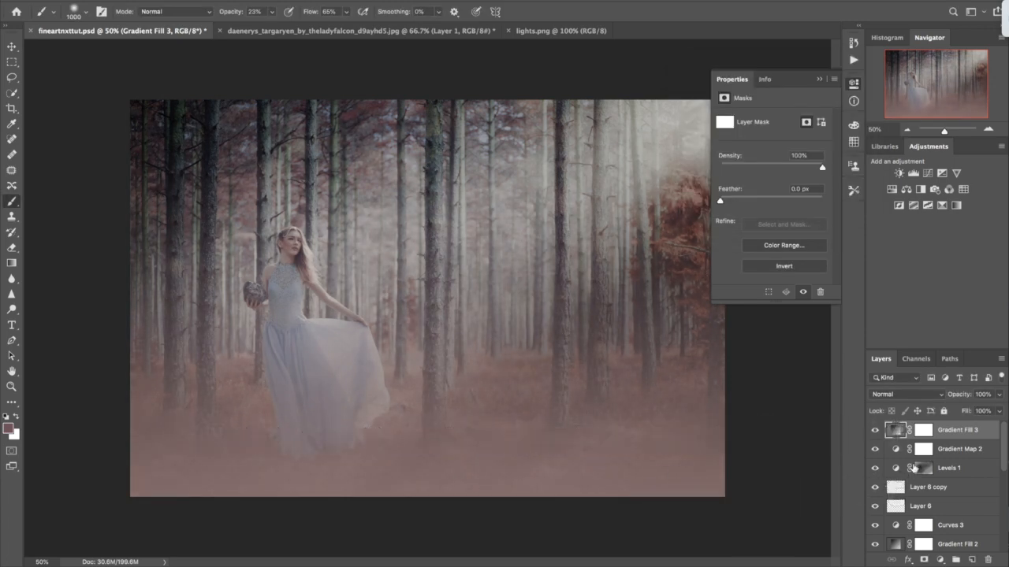
Step: Paint black on the new gradient fill's mask across the woman and tree trunks, leaving the haze near the ground
{"action": "left_click", "coordinate": [923, 429]}
{"action": "mouse_move", "coordinate": [218, 286]}
{"action": "left_mouse_down"}
{"action": "mouse_move", "coordinate": [376, 263]}
{"action": "mouse_move", "coordinate": [139, 296]}
{"action": "mouse_move", "coordinate": [583, 276]}
{"action": "left_mouse_up"}
{"action": "left_click_drag", "start_coordinate": [150, 296], "coordinate": [815, 342]}
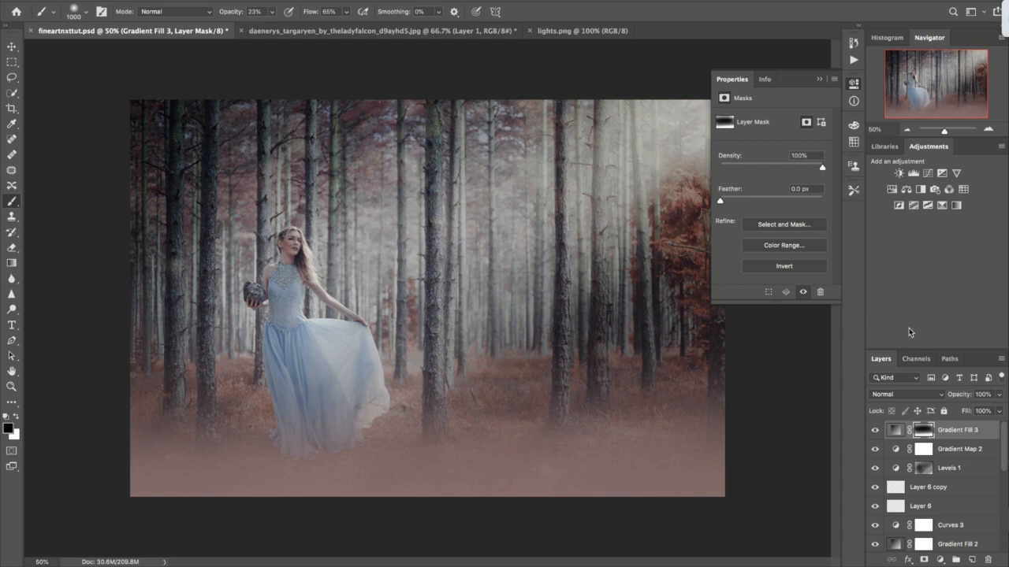
Step: Lower the opacity of the #887171 gradient fill layer to 64%
{"action": "left_click_drag", "start_coordinate": [963, 400], "coordinate": [951, 400]}
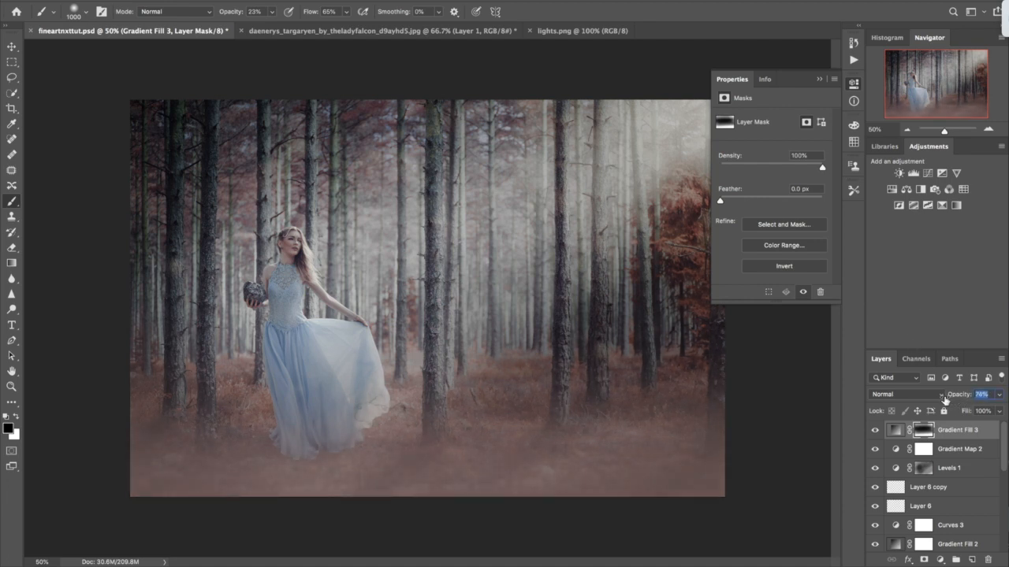
{"action": "left_click_drag", "start_coordinate": [942, 399], "coordinate": [940, 399]}
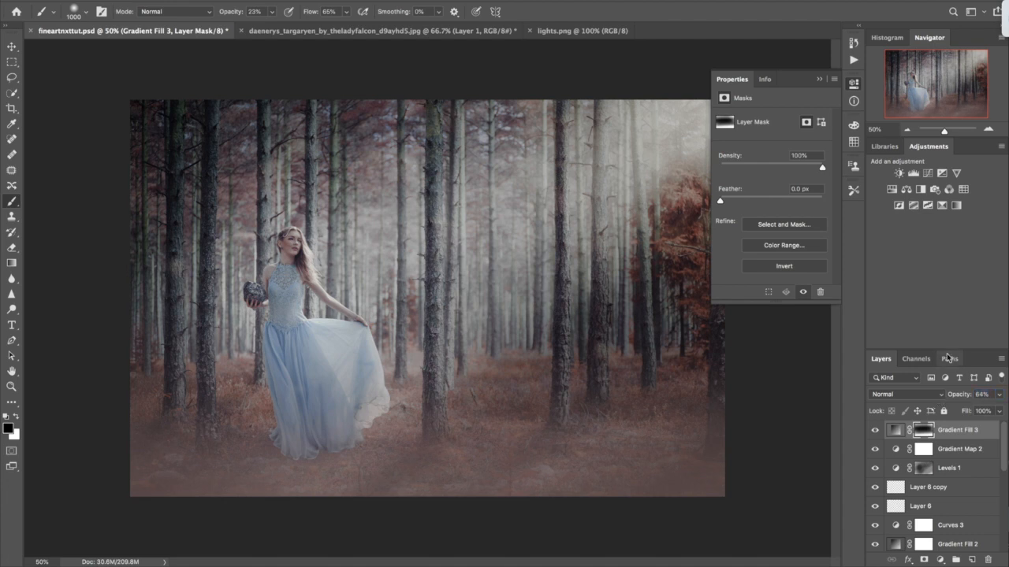
{"action": "left_click", "coordinate": [820, 79]}
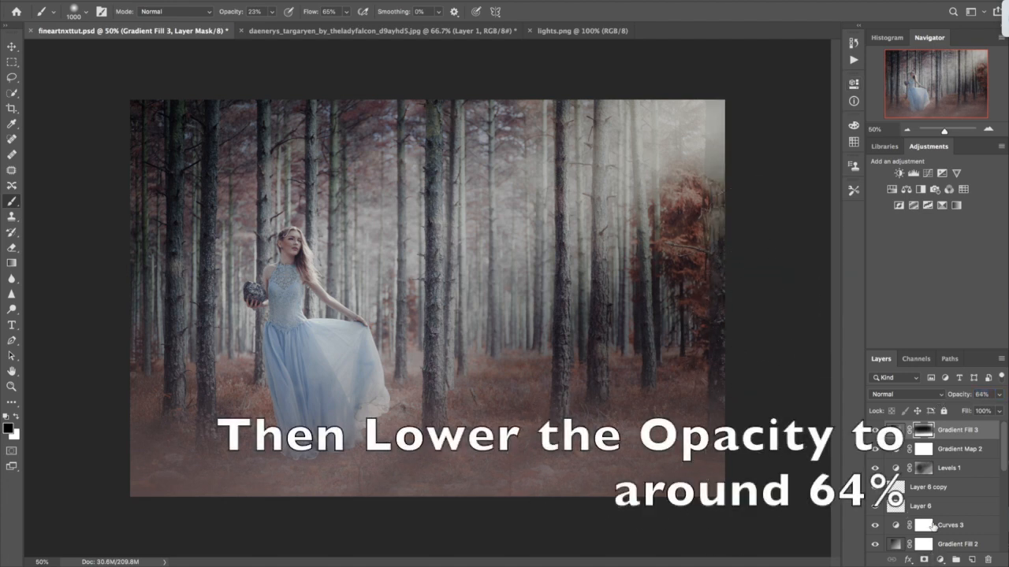
Step: Add another Gradient Fill layer on top and set its gradient's starting colour stop to white
{"action": "left_click", "coordinate": [938, 559]}
{"action": "left_click", "coordinate": [962, 367]}
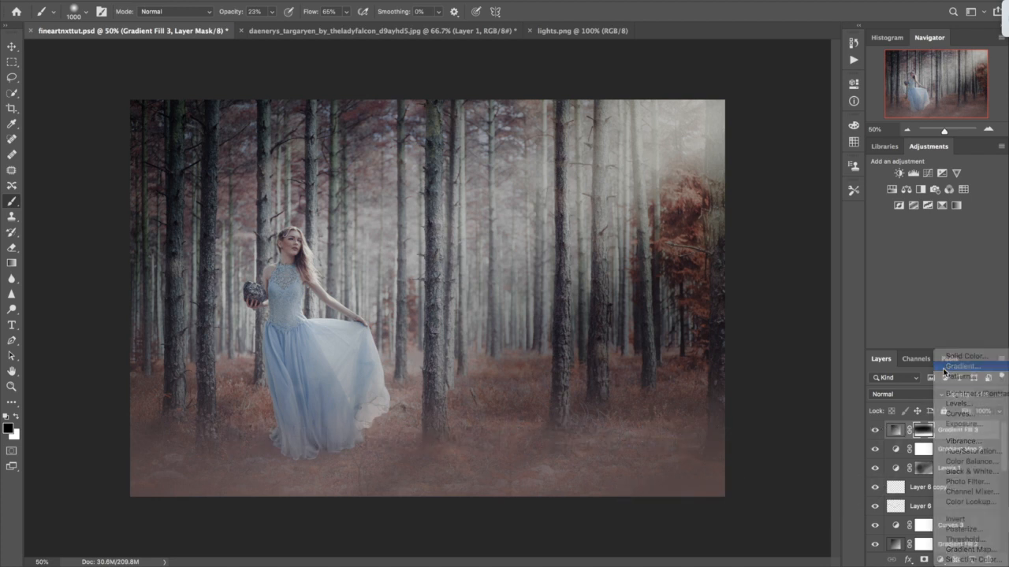
{"action": "left_click", "coordinate": [725, 85]}
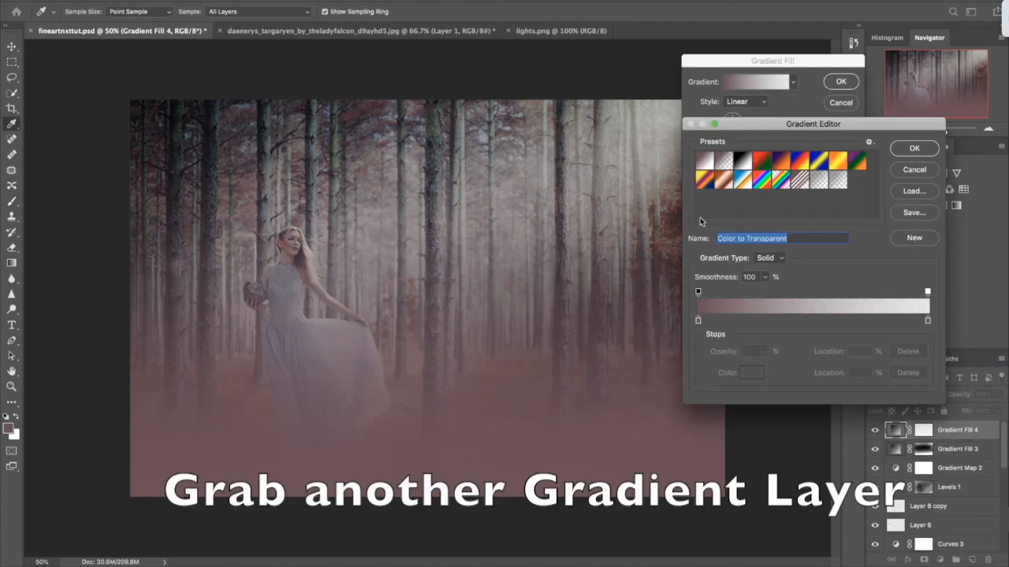
{"action": "left_click", "coordinate": [697, 321]}
{"action": "left_click", "coordinate": [751, 373]}
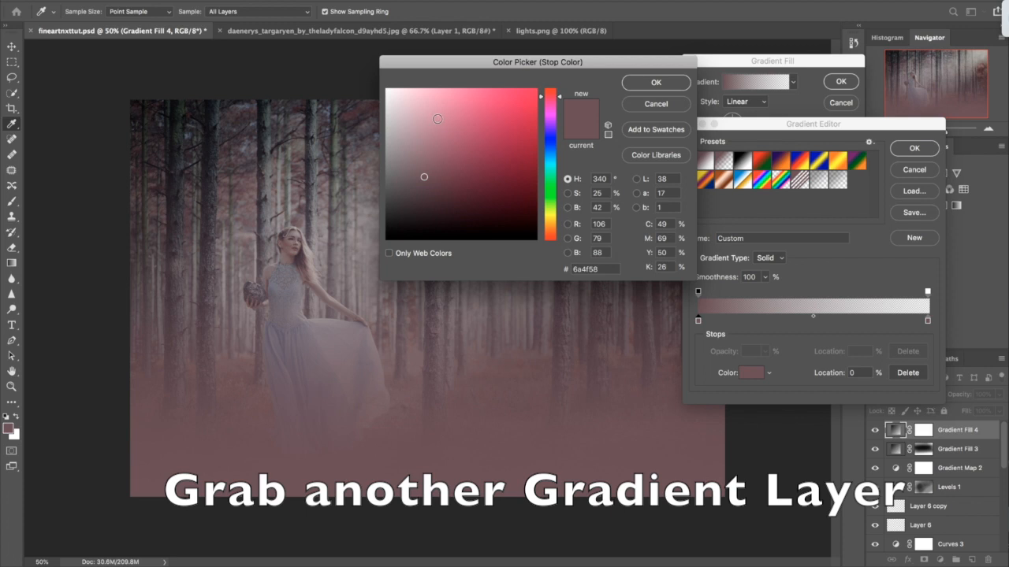
{"action": "left_click_drag", "start_coordinate": [421, 171], "coordinate": [380, 81]}
{"action": "left_click", "coordinate": [656, 82]}
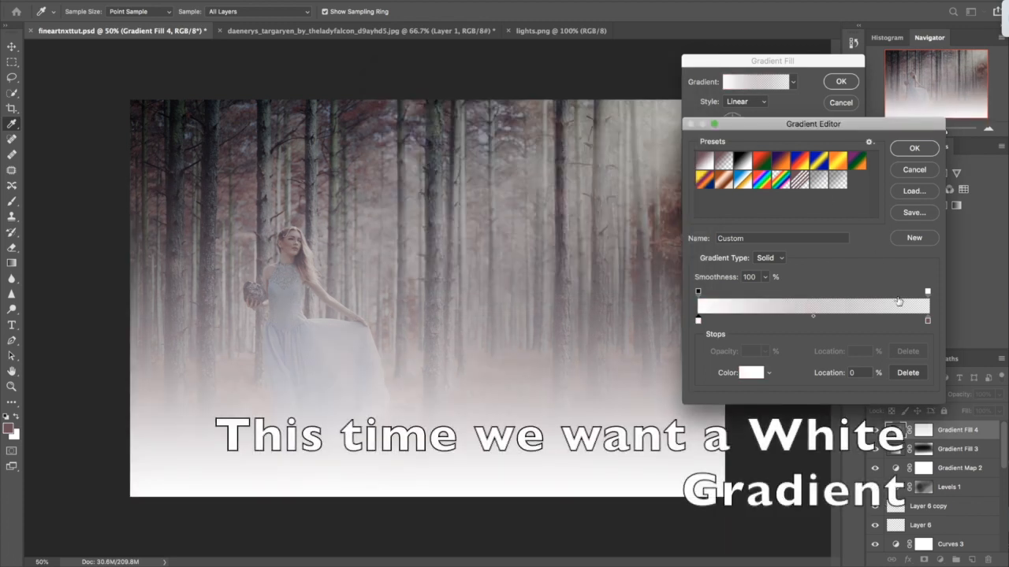
Step: Set the new gradient's end colour stop to white and accept the white-to-transparent gradient
{"action": "left_click", "coordinate": [928, 320]}
{"action": "left_click", "coordinate": [750, 373]}
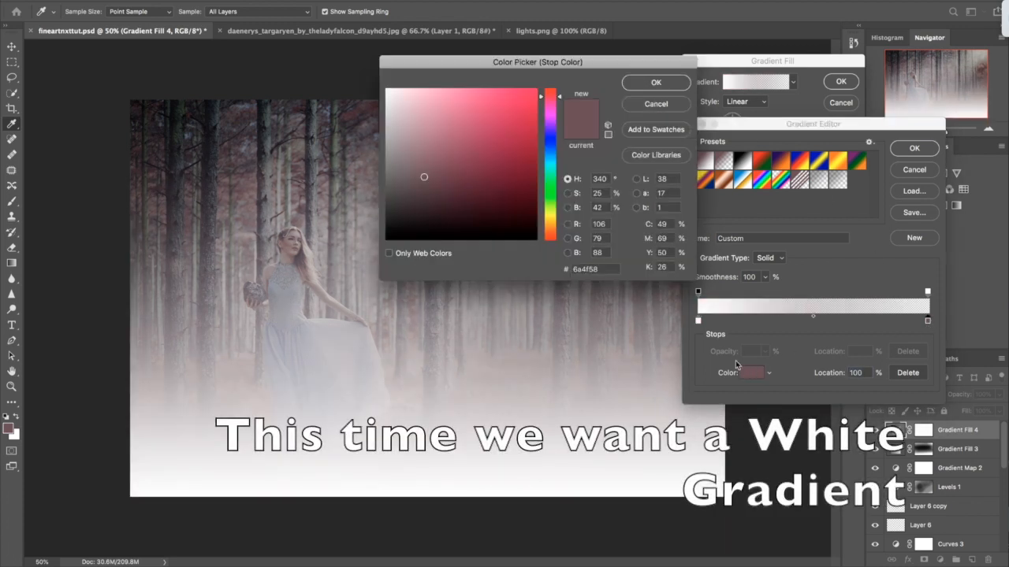
{"action": "left_click_drag", "start_coordinate": [475, 148], "coordinate": [384, 86]}
{"action": "left_click", "coordinate": [656, 82]}
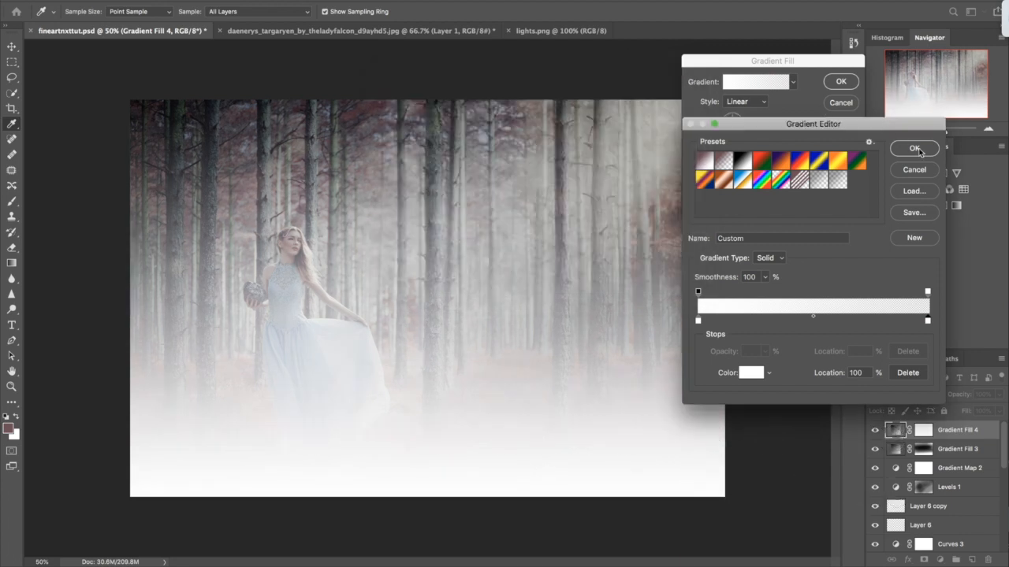
{"action": "left_click", "coordinate": [914, 148]}
Step: Change the white gradient's style to Radial and centre its glow over the woman's face
{"action": "left_click", "coordinate": [746, 100]}
{"action": "left_click", "coordinate": [736, 112]}
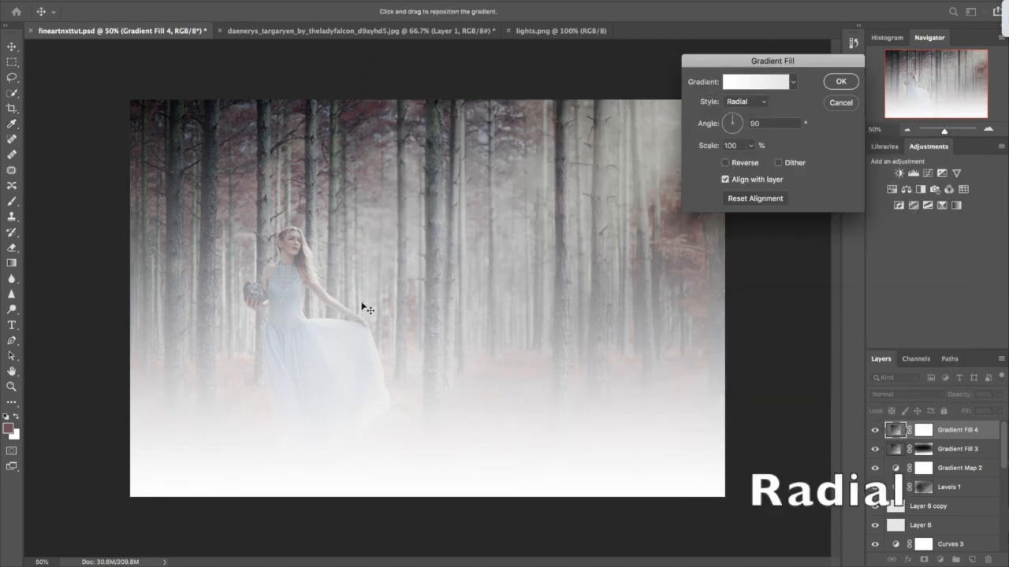
{"action": "left_click_drag", "start_coordinate": [411, 302], "coordinate": [318, 240]}
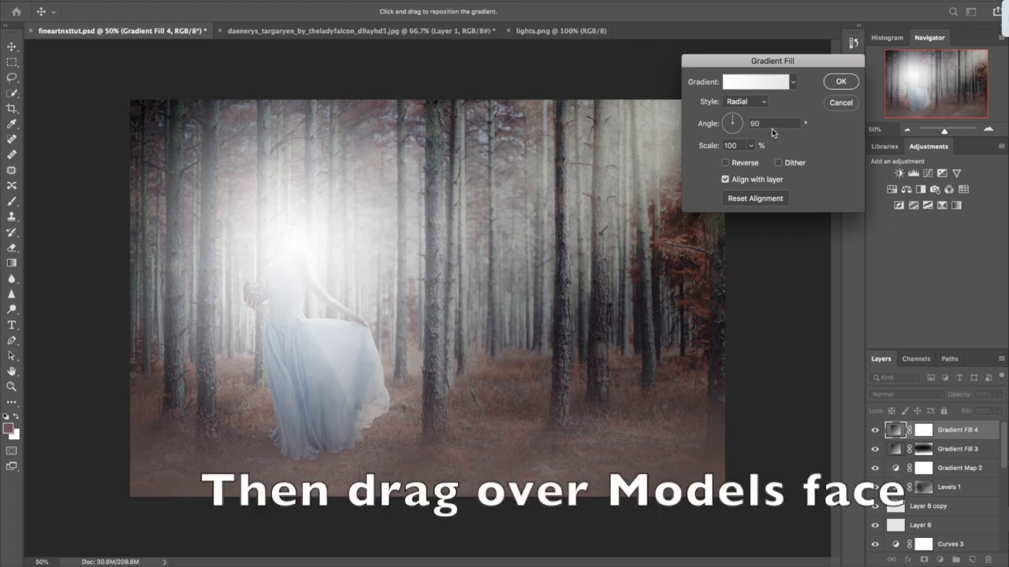
{"action": "left_click", "coordinate": [840, 82]}
{"action": "key", "text": "b"}
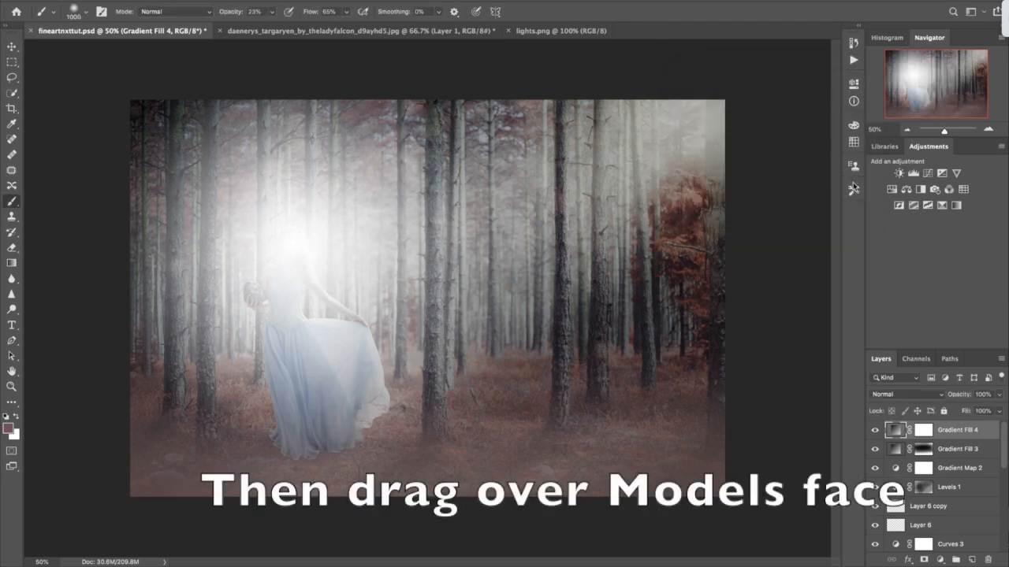
Step: Blend the white radial gradient layer in Overlay mode at 15% opacity and compare the image with and without it
{"action": "left_click", "coordinate": [910, 394]}
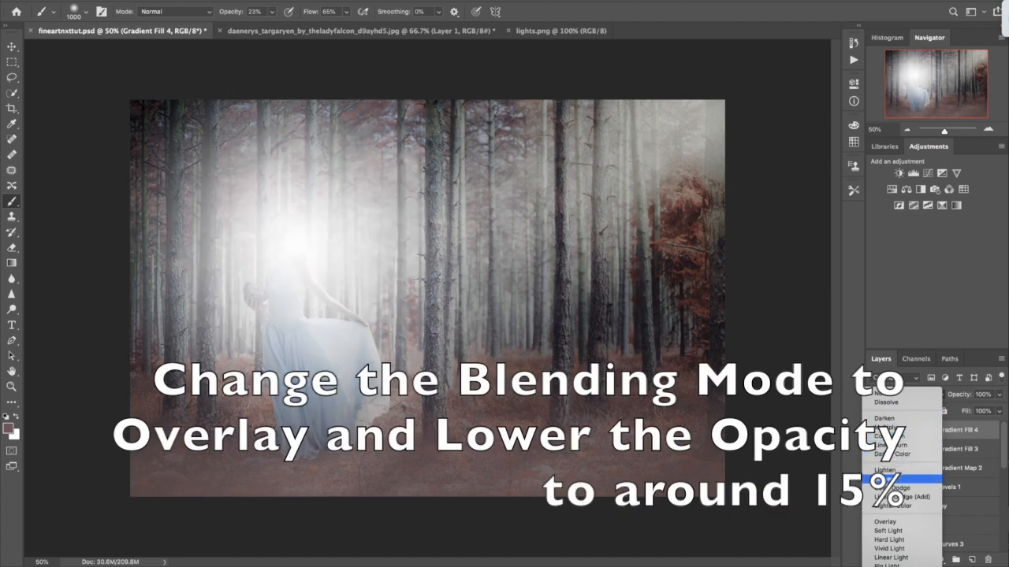
{"action": "left_click", "coordinate": [885, 522]}
{"action": "left_click_drag", "start_coordinate": [959, 396], "coordinate": [913, 398]}
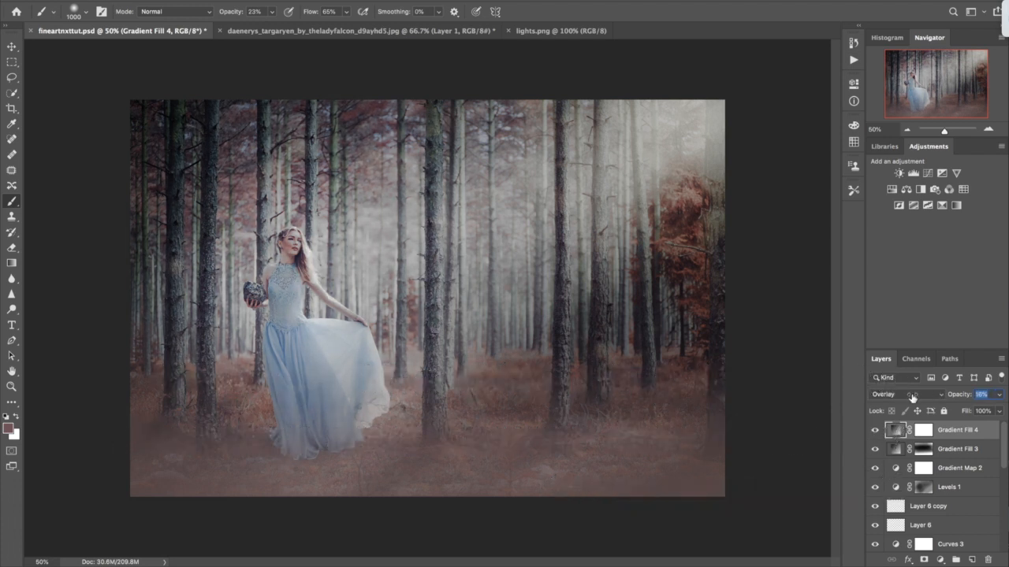
{"action": "left_click_drag", "start_coordinate": [912, 397], "coordinate": [912, 397]}
{"action": "left_click", "coordinate": [874, 431]}
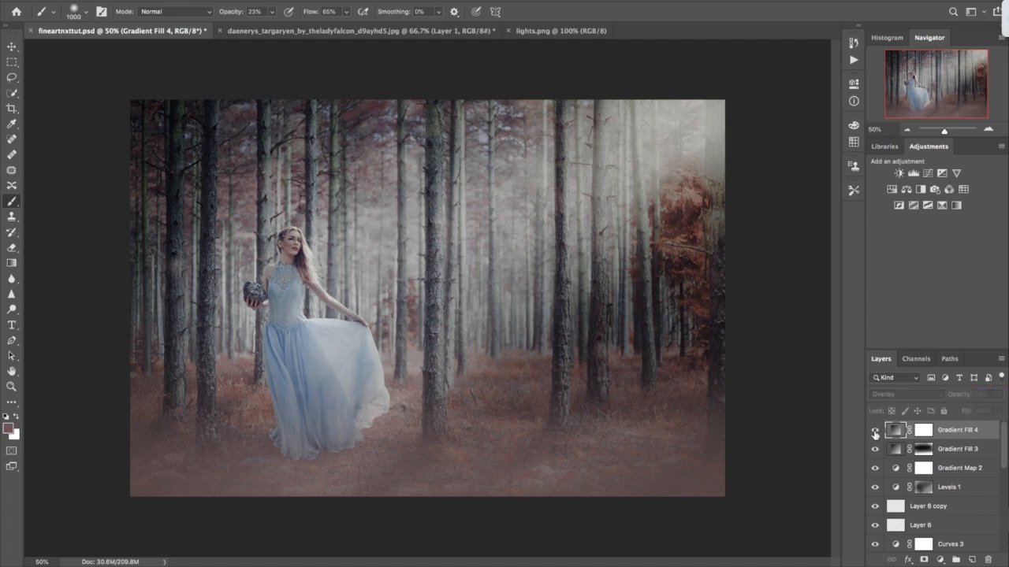
{"action": "left_click", "coordinate": [874, 432]}
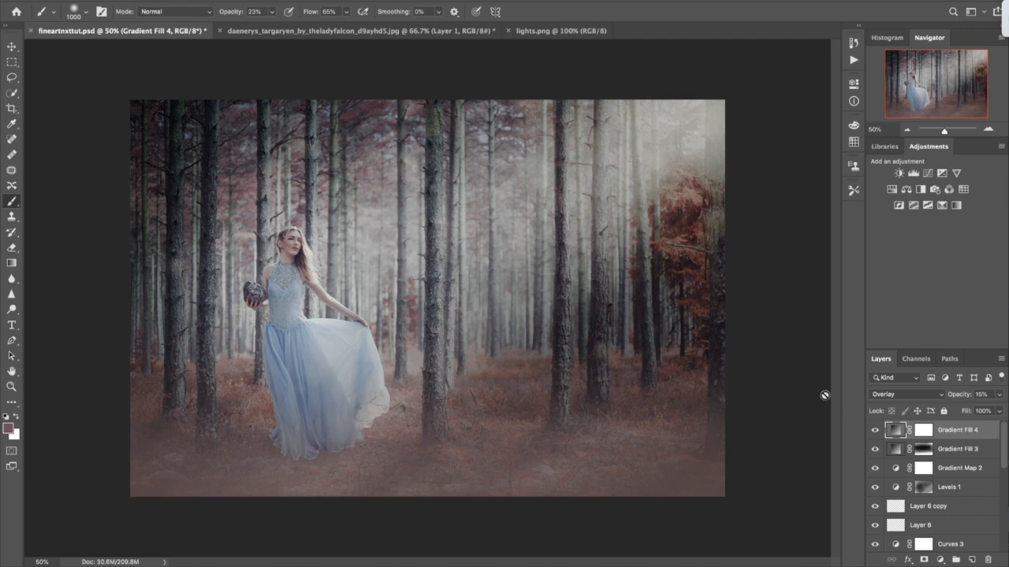
Step: Add a Vibrance adjustment layer on top and set its vibrance to +35
{"action": "left_click", "coordinate": [939, 559]}
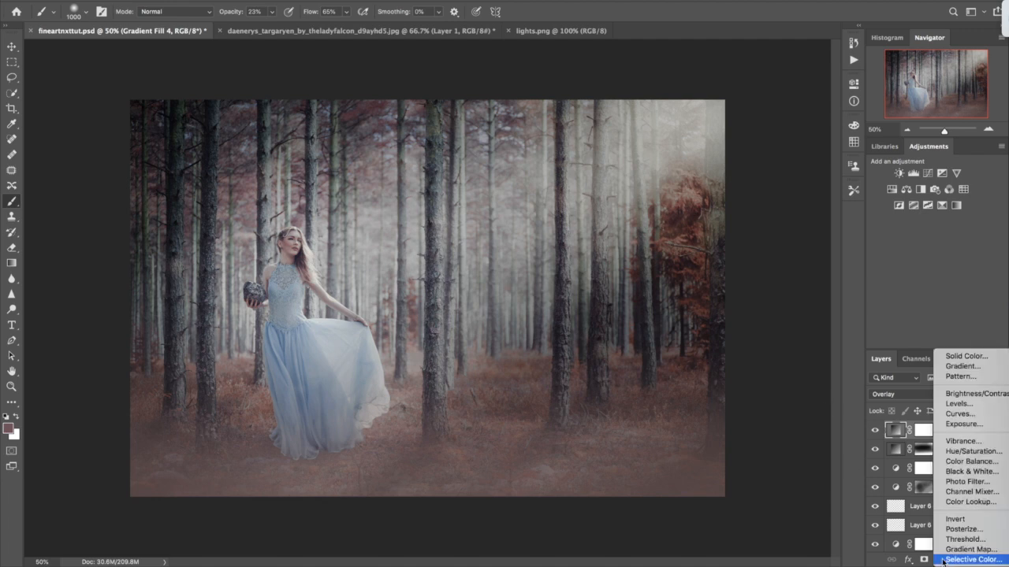
{"action": "left_click", "coordinate": [963, 441]}
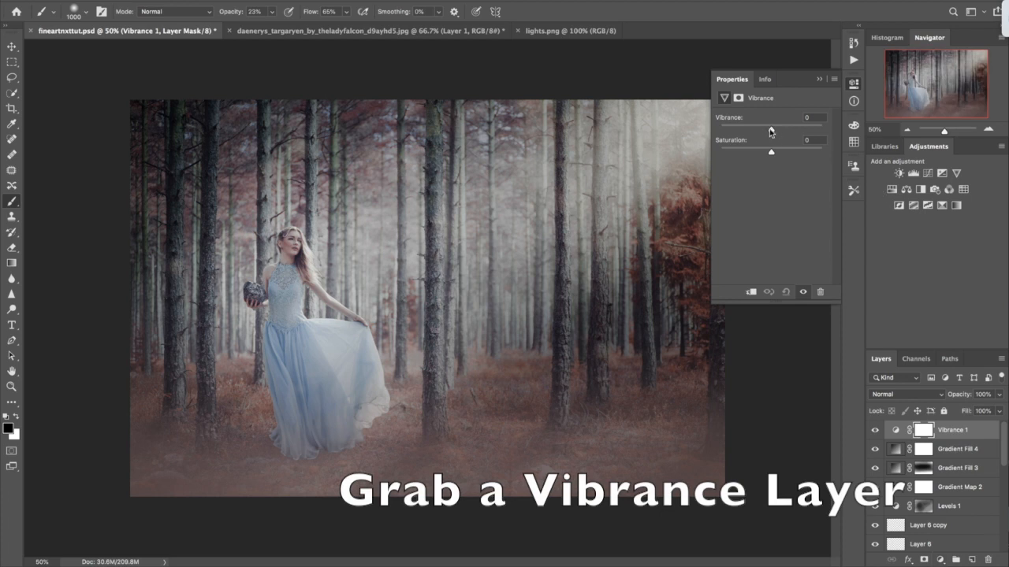
{"action": "left_click_drag", "start_coordinate": [786, 132], "coordinate": [794, 133]}
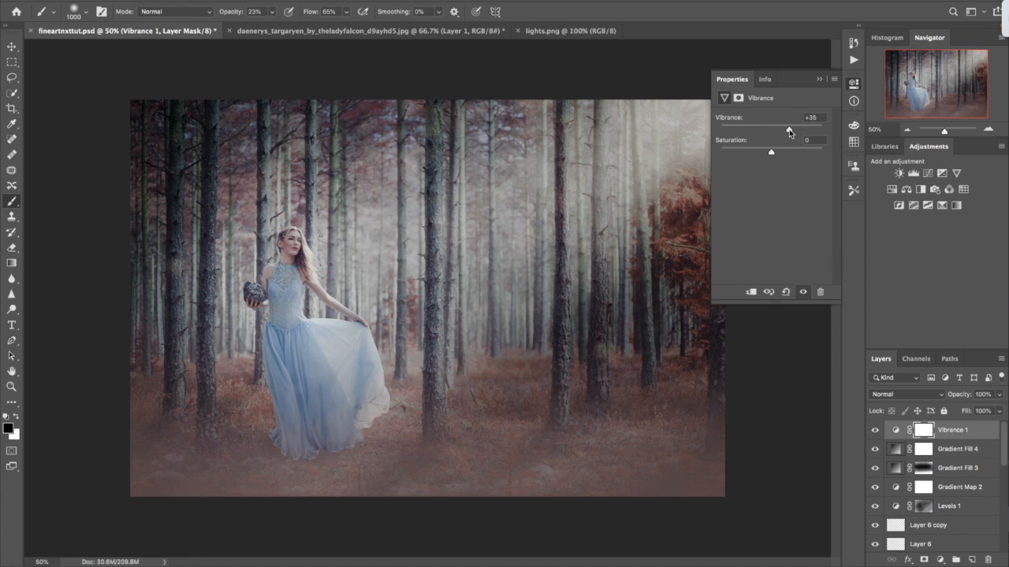
Step: Reduce the brush size to 100 and set the brush opacity to 45% with the Vibrance layer's mask active
{"action": "key", "text": "bracketleft"}
{"action": "key", "text": "bracketleft"}
{"action": "key", "text": "bracketleft"}
{"action": "key", "text": "bracketleft"}
{"action": "key", "text": "bracketleft"}
{"action": "key", "text": "bracketleft"}
{"action": "left_click_drag", "start_coordinate": [227, 13], "coordinate": [243, 17]}
Step: Add a Solid Color fill layer above the Vibrance layer using the dark blue #13104e
{"action": "left_click", "coordinate": [941, 560]}
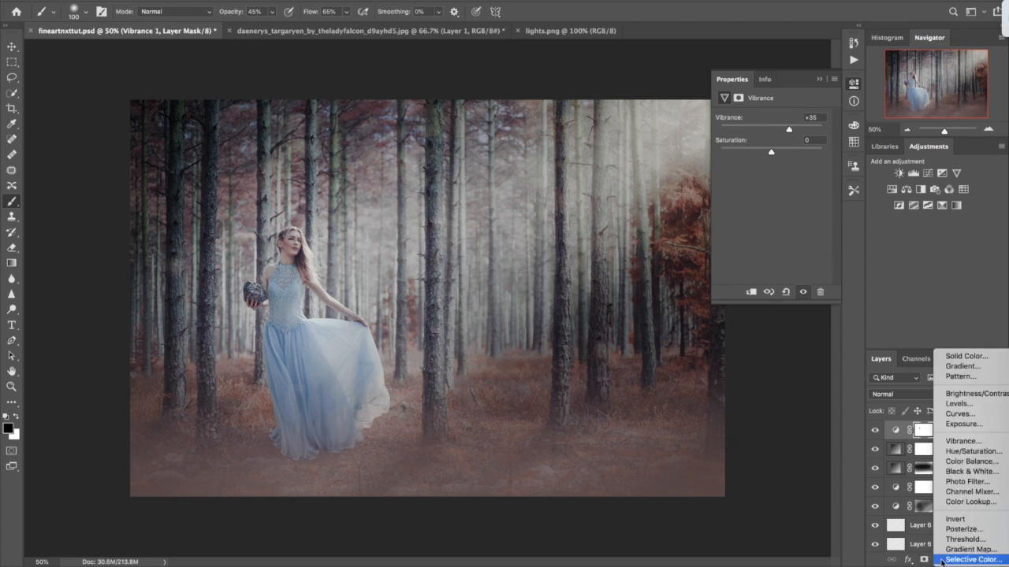
{"action": "left_click", "coordinate": [966, 353]}
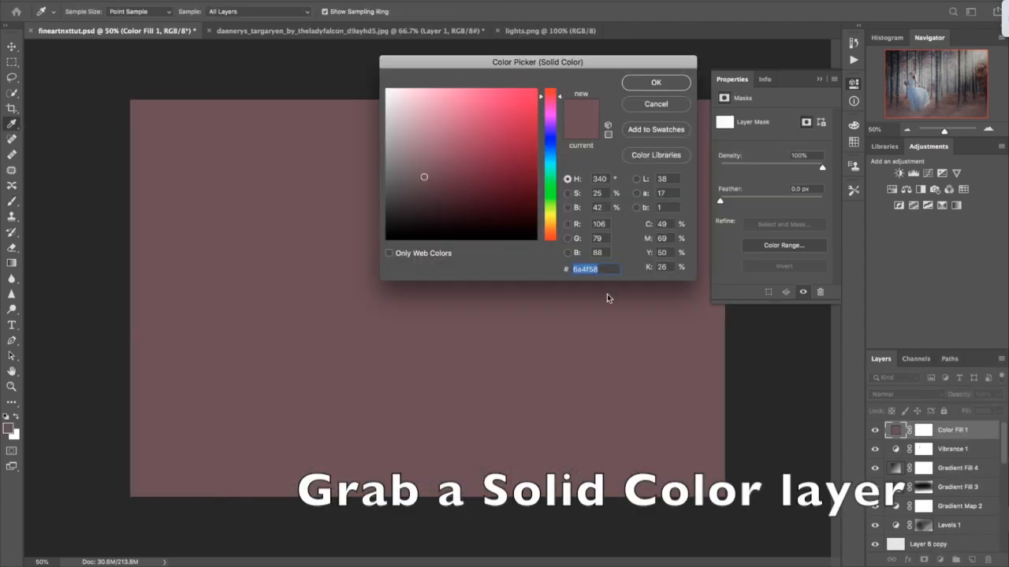
{"action": "type", "text": "1"}
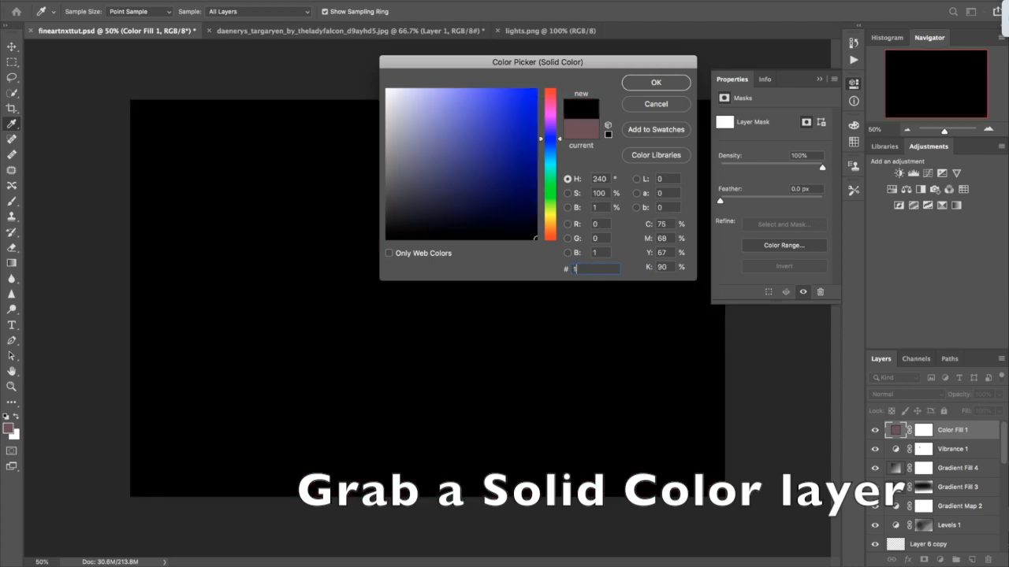
{"action": "type", "text": "31"}
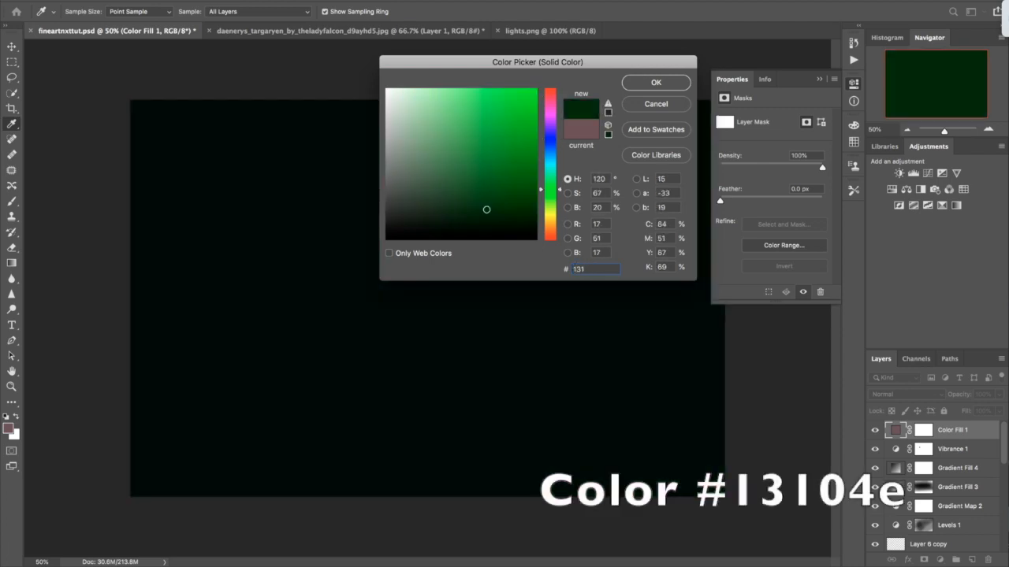
{"action": "type", "text": "04e"}
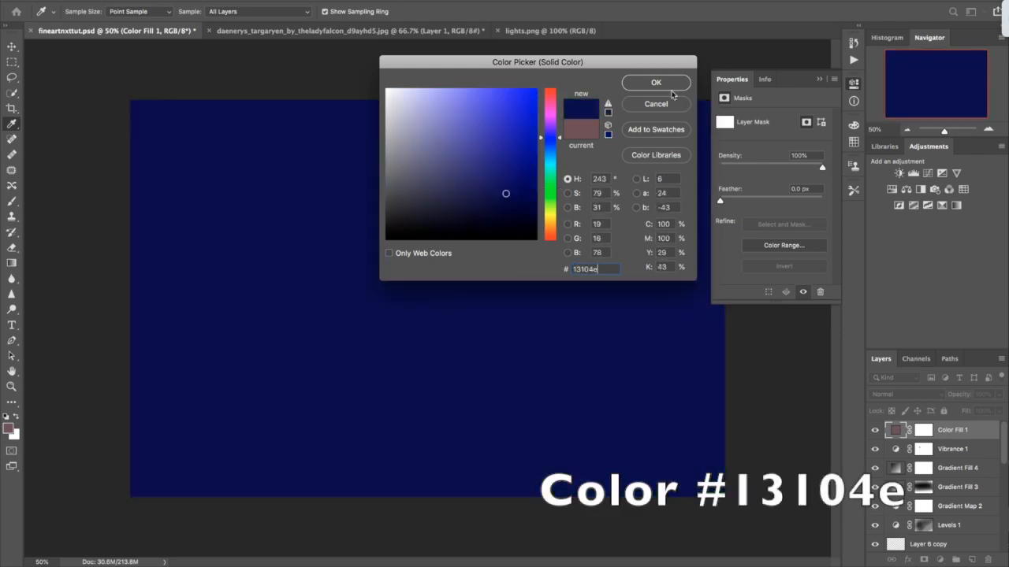
{"action": "left_click", "coordinate": [674, 82]}
Step: Blend the dark blue fill layer in Exclusion mode at 30% opacity
{"action": "left_click", "coordinate": [906, 394]}
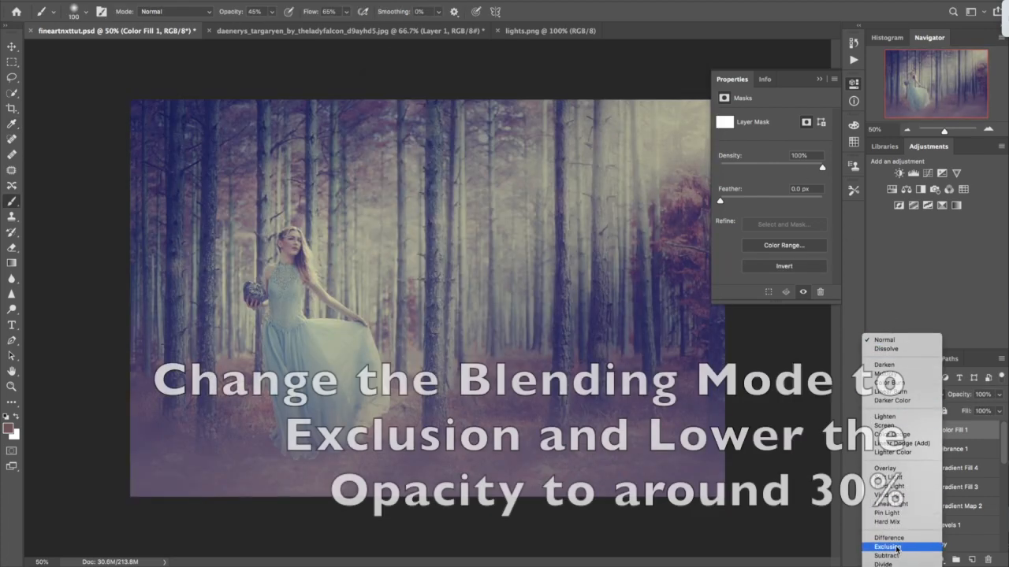
{"action": "left_click", "coordinate": [887, 547]}
{"action": "left_click_drag", "start_coordinate": [961, 397], "coordinate": [920, 398]}
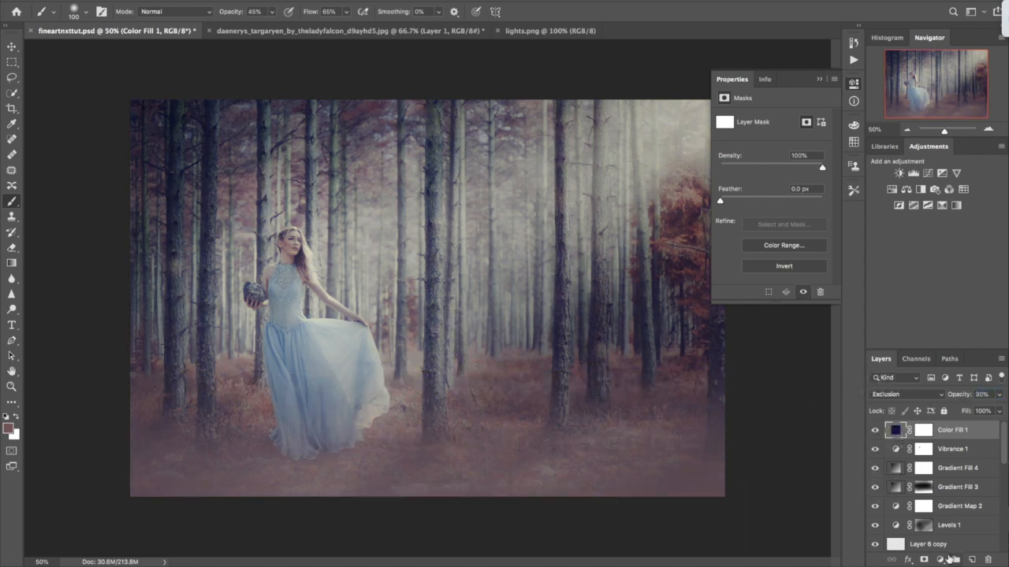
Step: Add a Levels adjustment layer on top and set its midtone input level to 1.08
{"action": "left_click", "coordinate": [940, 558]}
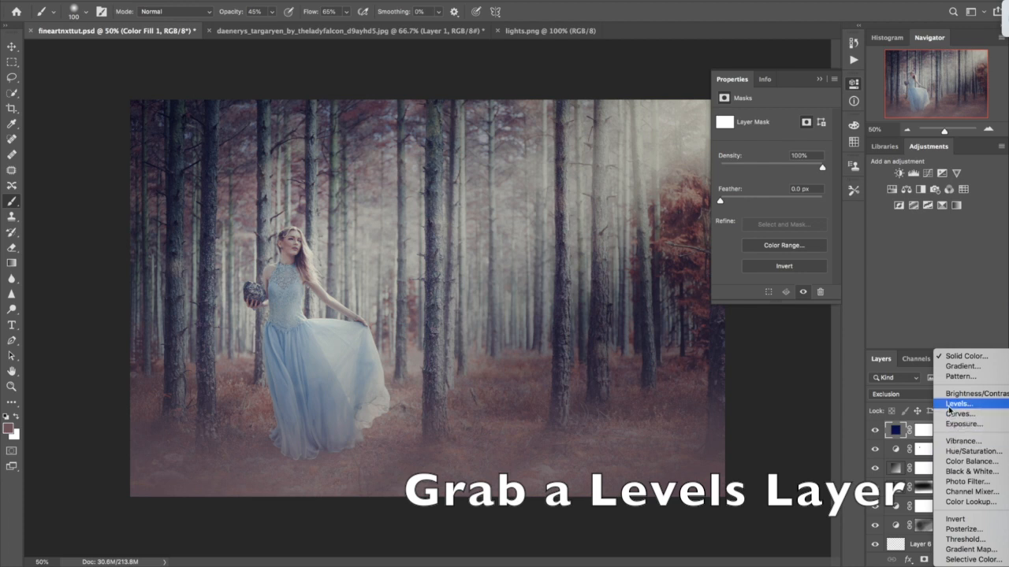
{"action": "left_click", "coordinate": [950, 404]}
{"action": "left_click_drag", "start_coordinate": [782, 208], "coordinate": [778, 208]}
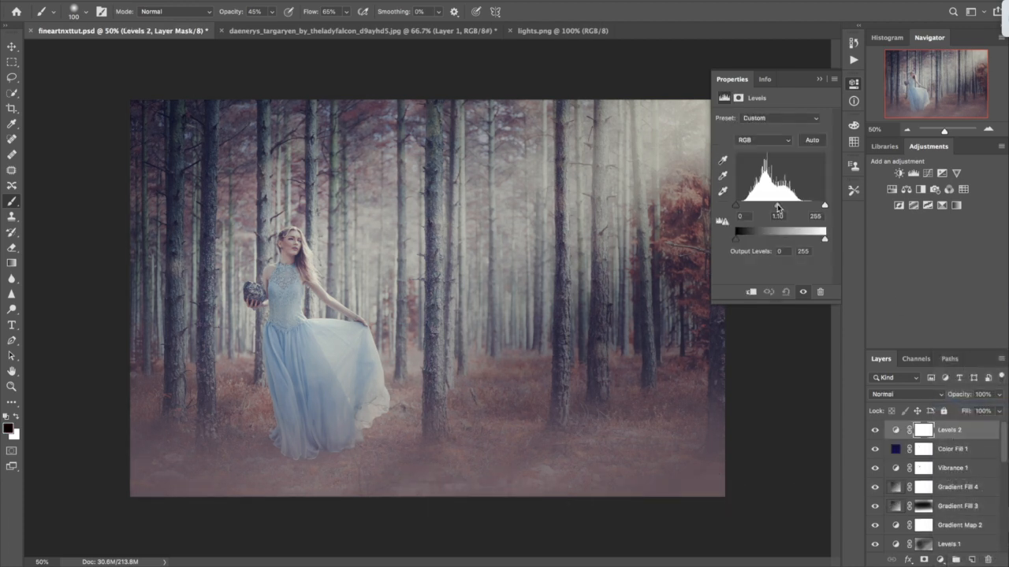
{"action": "left_click_drag", "start_coordinate": [778, 207], "coordinate": [777, 208]}
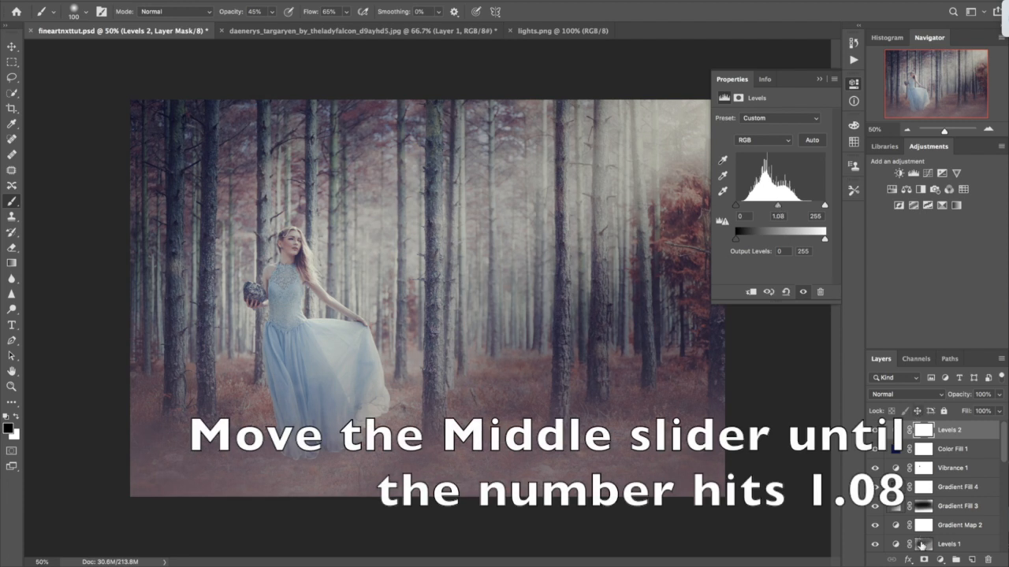
Step: Add an Exposure adjustment layer with exposure +0.31, offset +0.0640 and gamma correction 0.70
{"action": "left_click", "coordinate": [940, 559]}
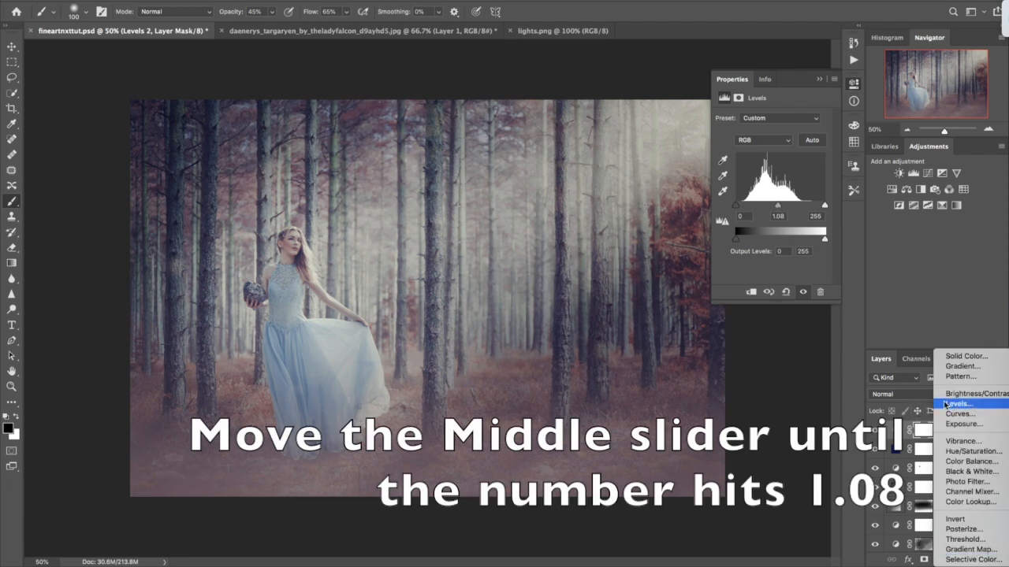
{"action": "left_click", "coordinate": [963, 424]}
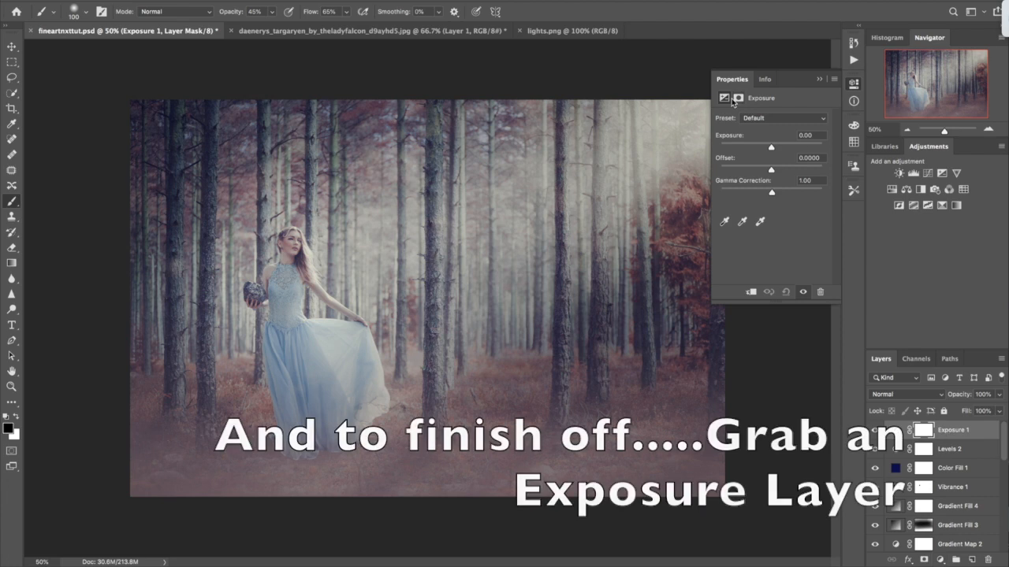
{"action": "left_click_drag", "start_coordinate": [771, 147], "coordinate": [774, 150]}
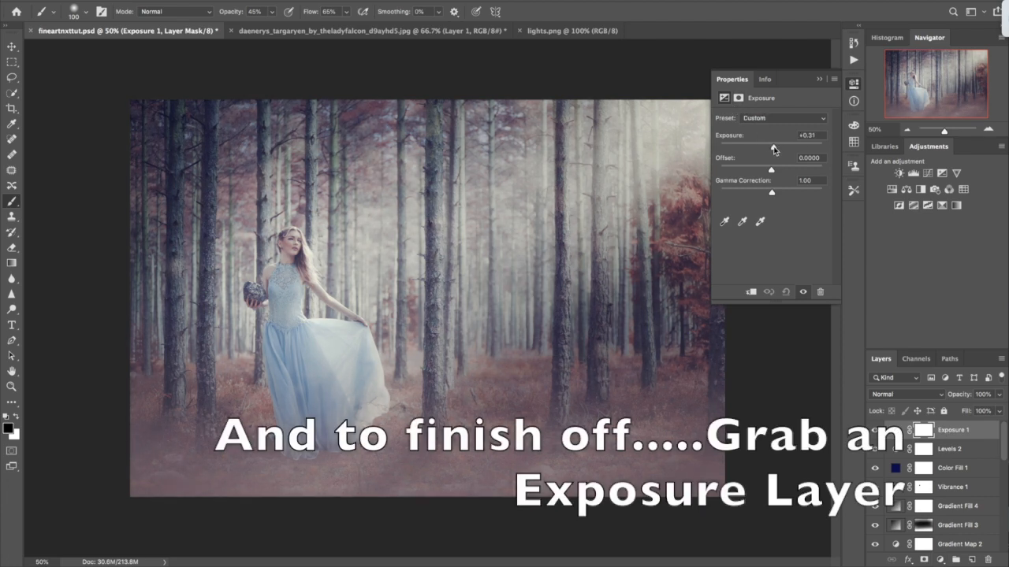
{"action": "left_click_drag", "start_coordinate": [771, 171], "coordinate": [784, 195]}
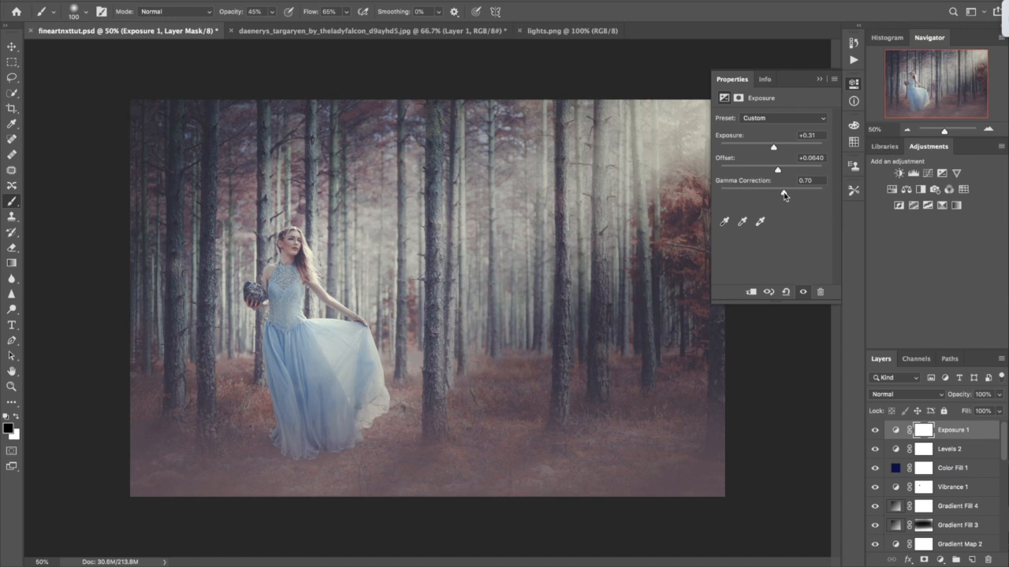
Step: Compare the original Background alone with the finished composite, leaving all layers visible
{"action": "scroll", "coordinate": [919, 473], "scroll_direction": "down", "scroll_amount": 6}
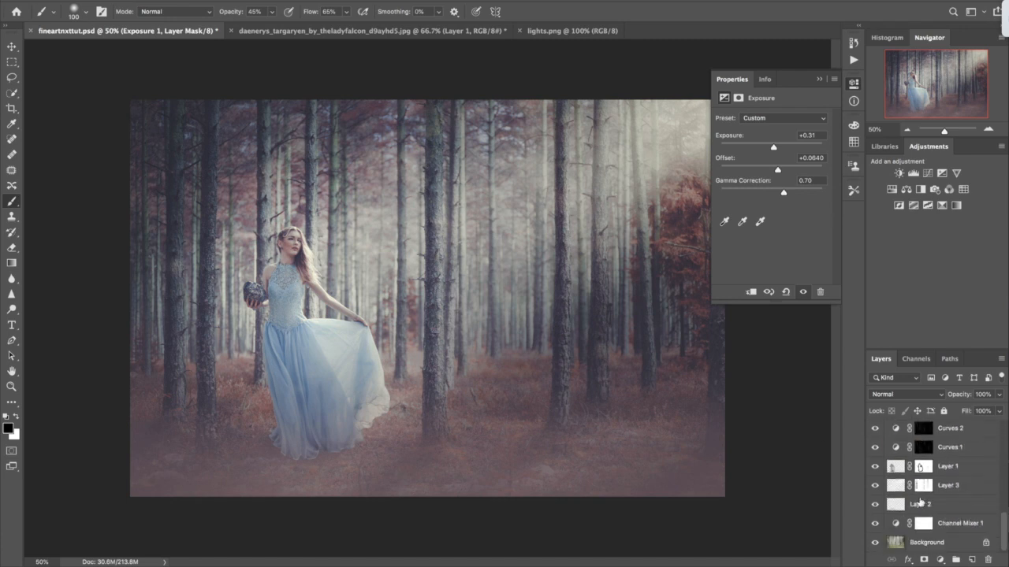
{"action": "left_click", "coordinate": [874, 544], "text": "alt"}
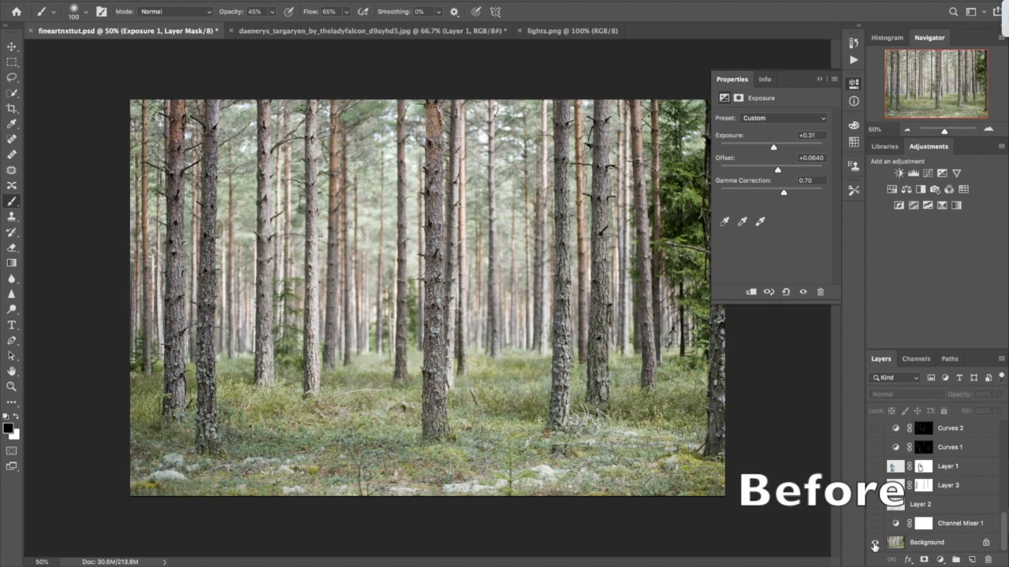
{"action": "left_click", "coordinate": [874, 544], "text": "alt"}
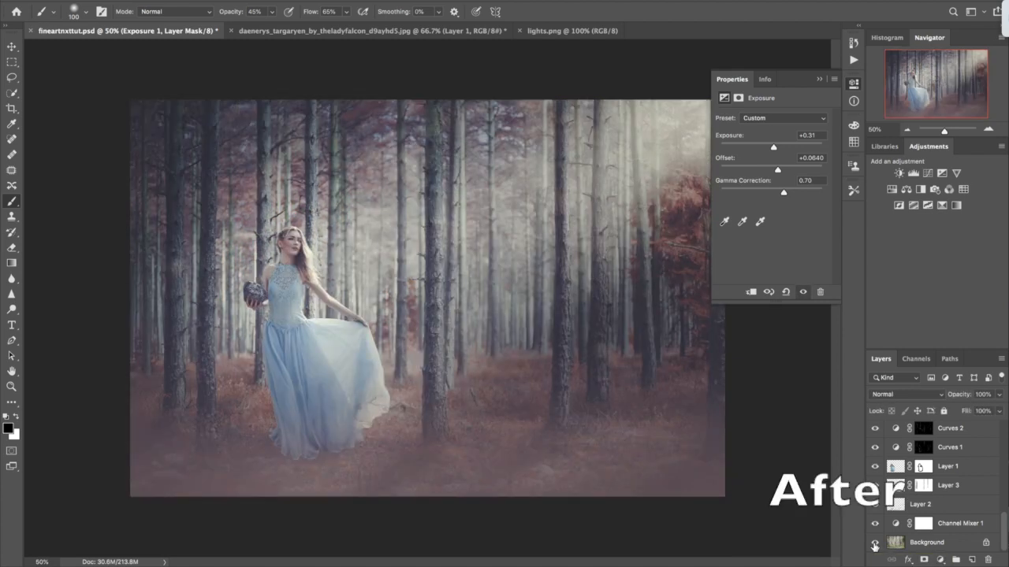